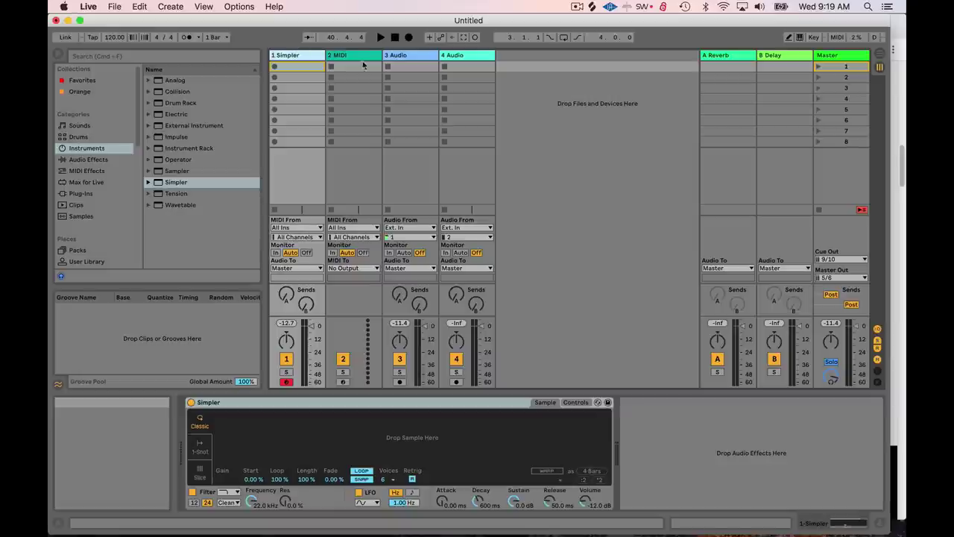
Record a short audio clip in the first slot of the 3 Audio track, then play it back and stop.
{"action": "left_click", "coordinate": [391, 66]}
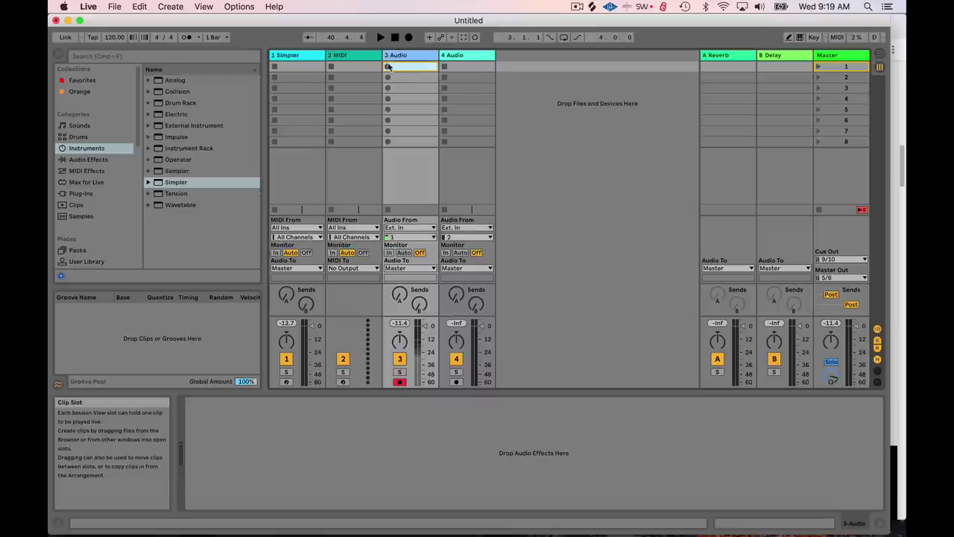
{"action": "left_click", "coordinate": [387, 66]}
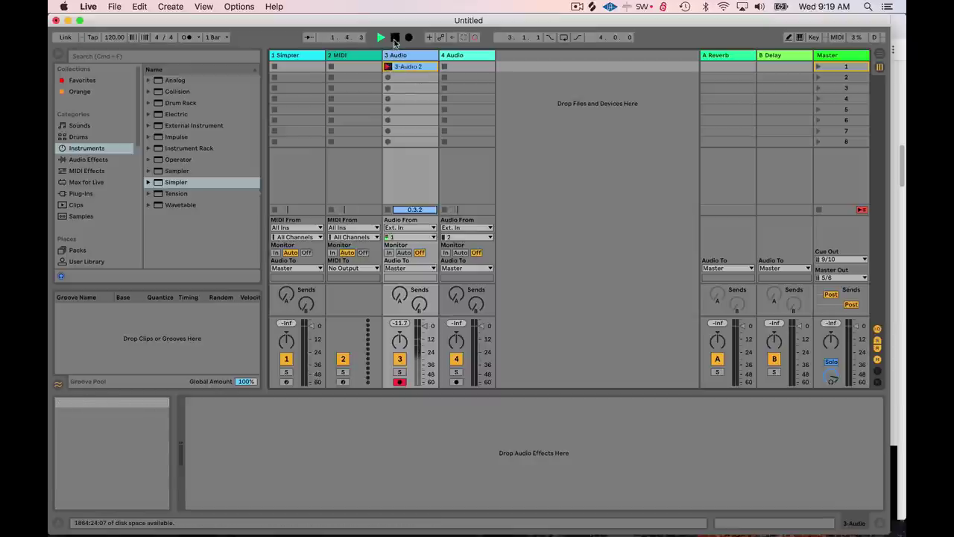
{"action": "left_click", "coordinate": [388, 68]}
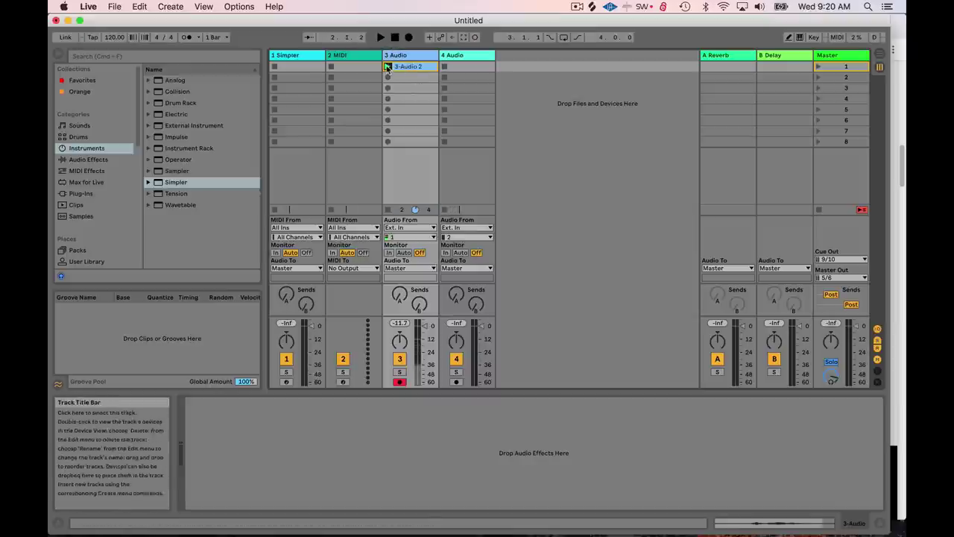
{"action": "left_click", "coordinate": [391, 37]}
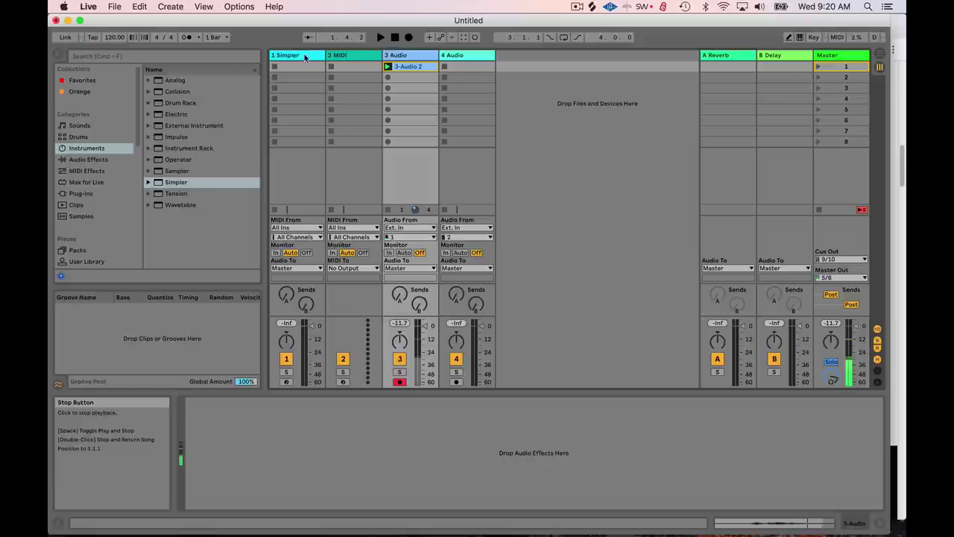
Load the clip recorded on the 3 Audio track into the Simpler on track 1 as its sample.
{"action": "left_click", "coordinate": [309, 56]}
{"action": "left_click", "coordinate": [411, 69]}
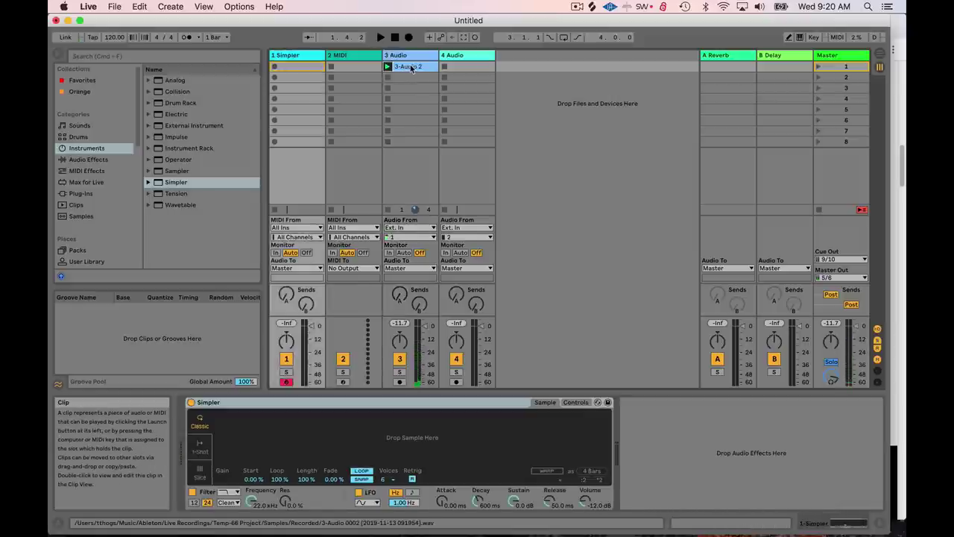
{"action": "left_click", "coordinate": [309, 56]}
{"action": "mouse_move", "coordinate": [422, 71]}
{"action": "left_mouse_down"}
{"action": "mouse_move", "coordinate": [362, 246]}
{"action": "mouse_move", "coordinate": [330, 447]}
{"action": "mouse_move", "coordinate": [411, 116]}
{"action": "mouse_move", "coordinate": [411, 71]}
{"action": "left_mouse_up"}
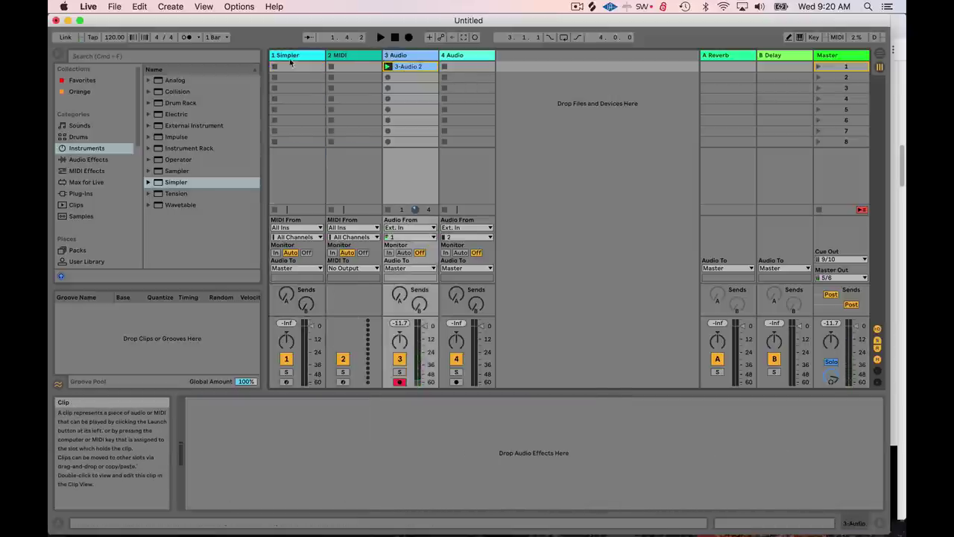
{"action": "left_click", "coordinate": [293, 57]}
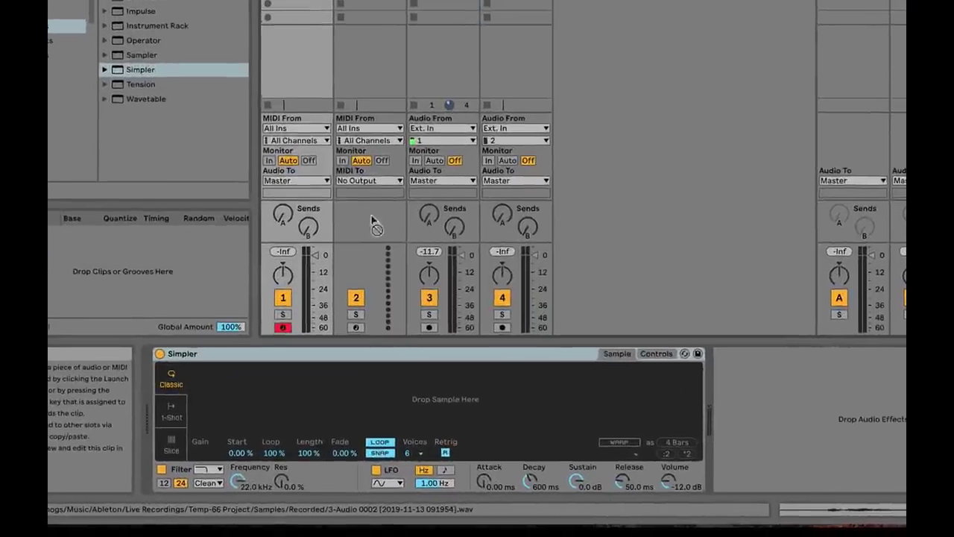
{"action": "left_click_drag", "start_coordinate": [376, 223], "coordinate": [306, 389]}
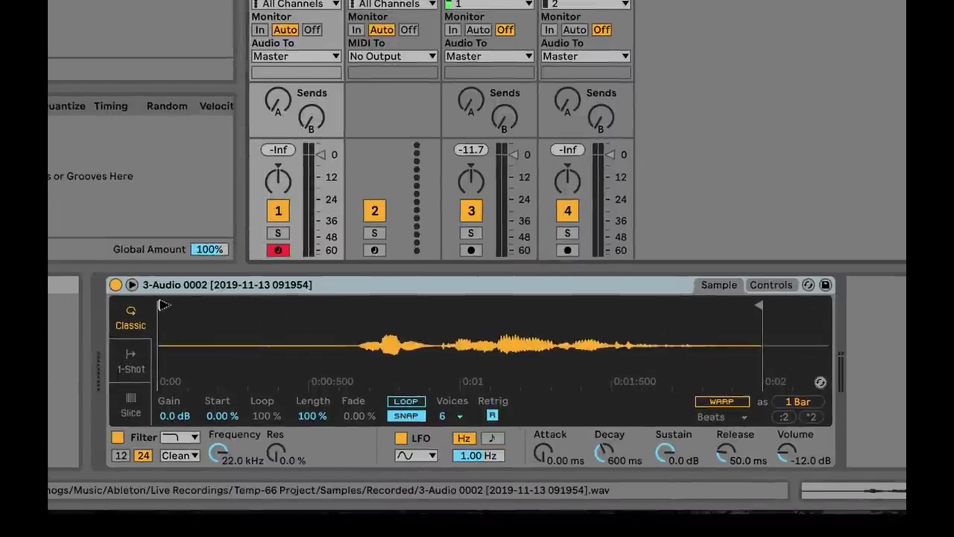
Trim the Simpler sample to its first sound burst, from about 0:00:650 to about 0:00:900.
{"action": "left_click_drag", "start_coordinate": [163, 305], "coordinate": [358, 306]}
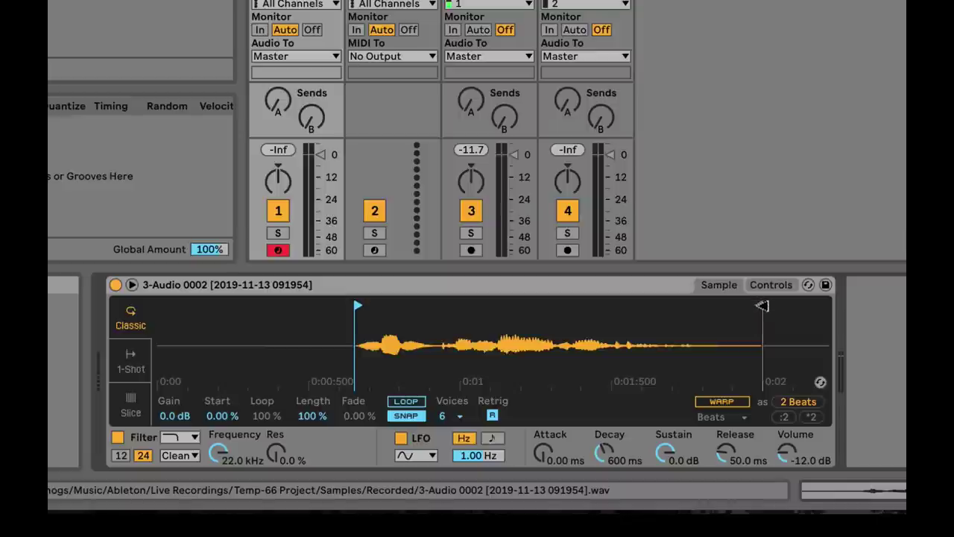
{"action": "left_click_drag", "start_coordinate": [762, 305], "coordinate": [641, 314]}
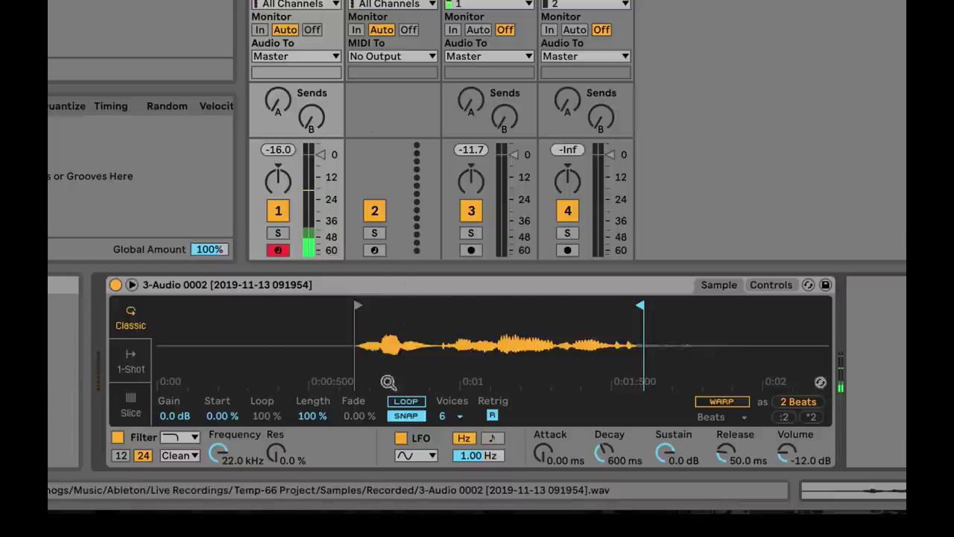
{"action": "left_click_drag", "start_coordinate": [430, 316], "coordinate": [464, 316]}
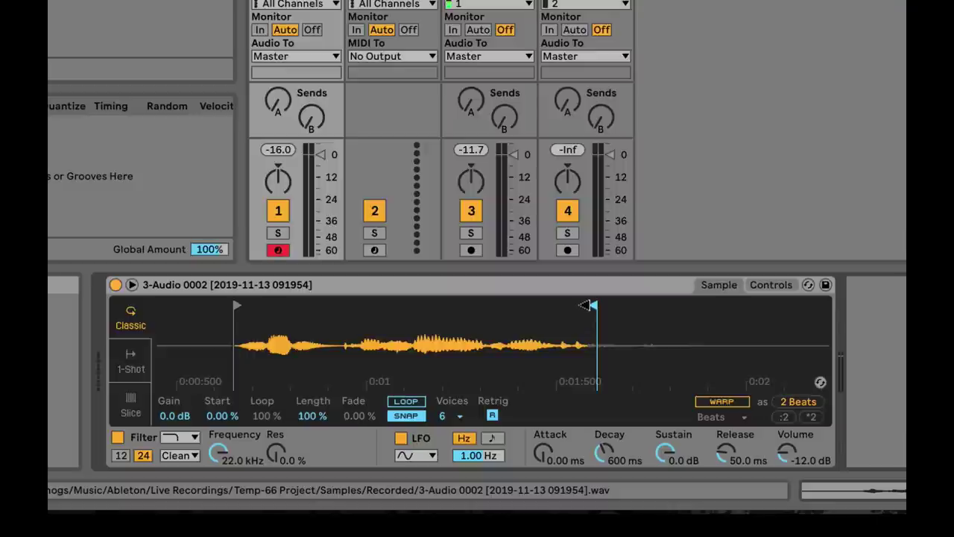
{"action": "mouse_move", "coordinate": [591, 306]}
{"action": "left_mouse_down"}
{"action": "mouse_move", "coordinate": [310, 307]}
{"action": "mouse_move", "coordinate": [420, 313]}
{"action": "left_mouse_up"}
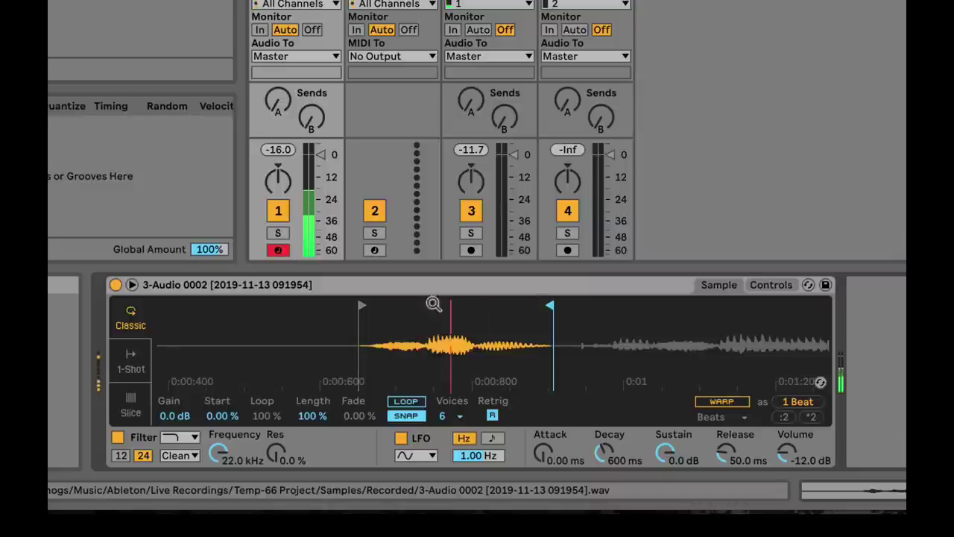
Enable looping in Simpler and shorten the sample length to 28.9 %.
{"action": "left_click", "coordinate": [312, 419]}
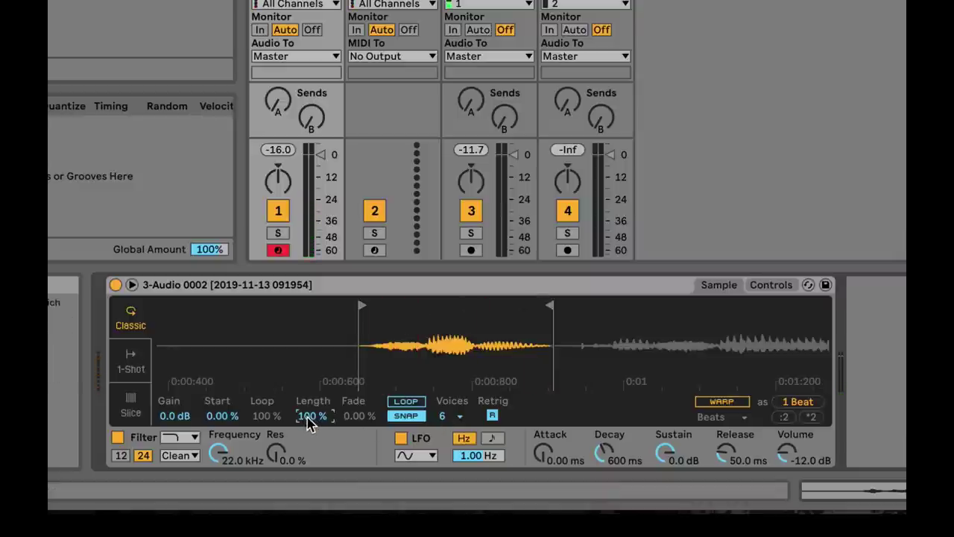
{"action": "left_click_drag", "start_coordinate": [312, 424], "coordinate": [306, 401]}
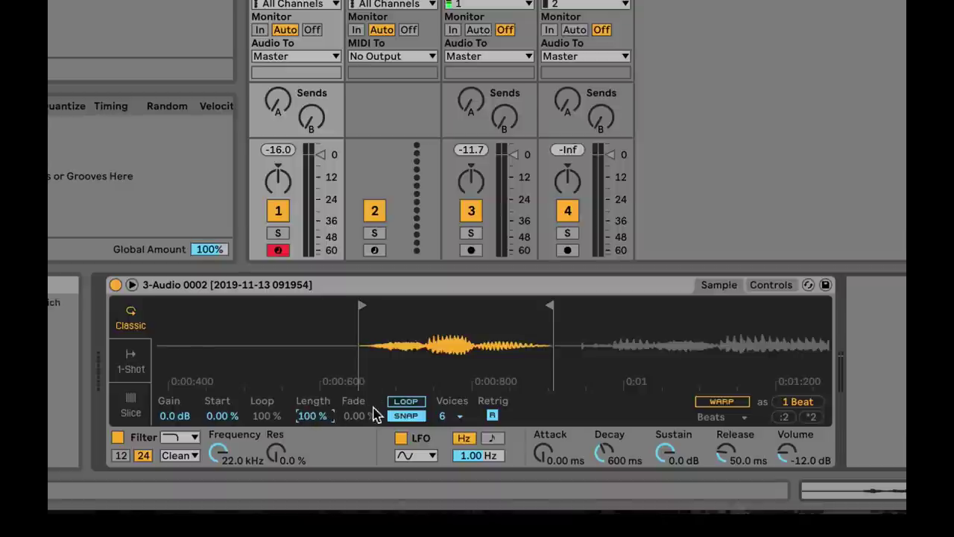
{"action": "left_click", "coordinate": [406, 402]}
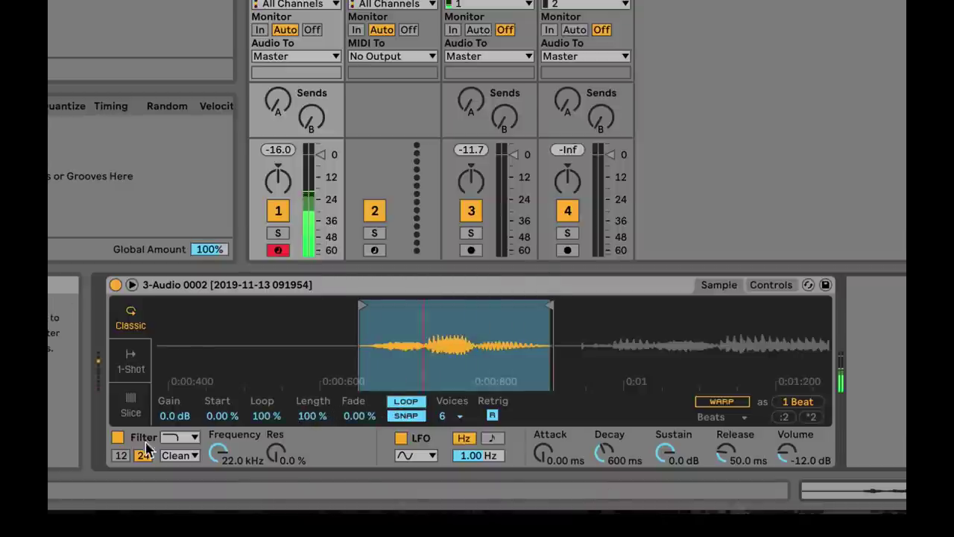
{"action": "left_click", "coordinate": [302, 419]}
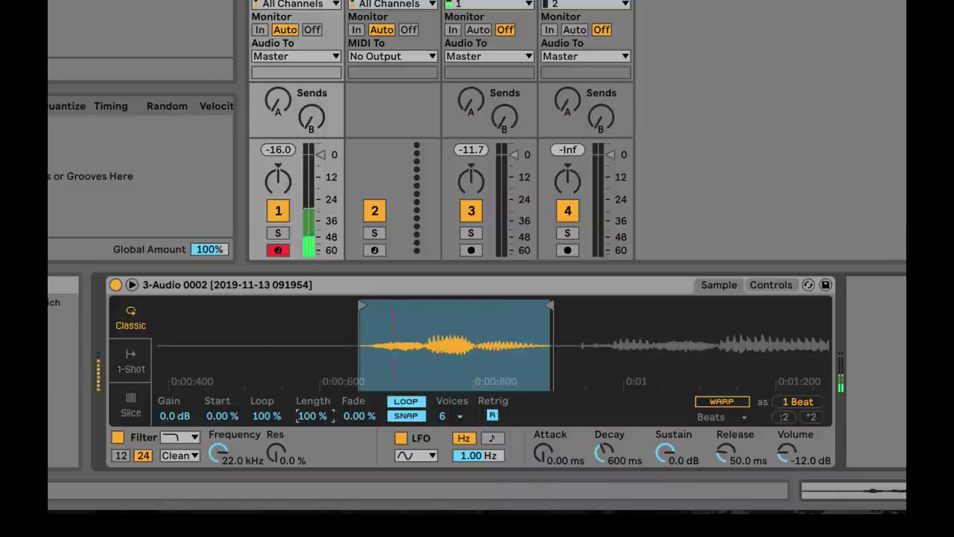
{"action": "left_click_drag", "start_coordinate": [301, 419], "coordinate": [302, 481]}
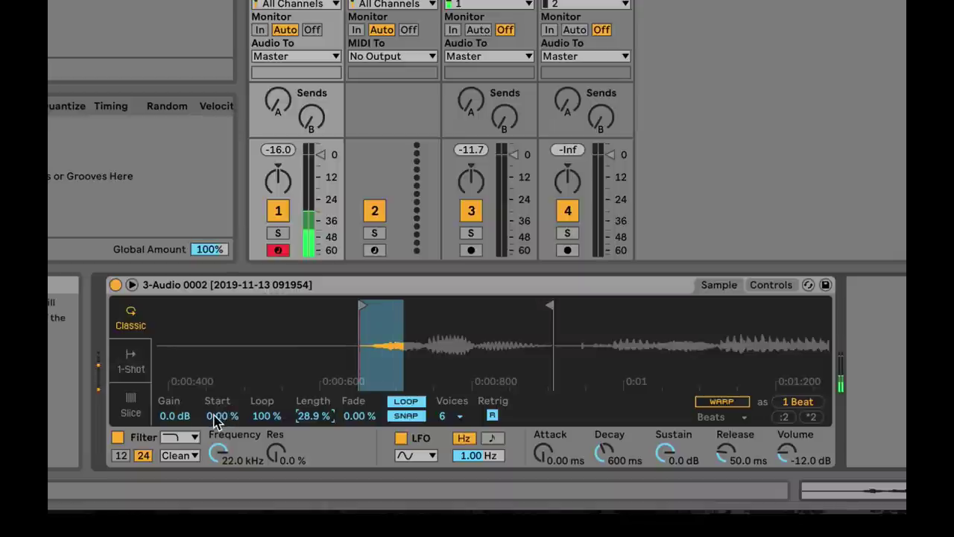
Set the Simpler sample's start to 42.2 % and its length to 0.00 %.
{"action": "mouse_move", "coordinate": [215, 422]}
{"action": "left_mouse_down"}
{"action": "mouse_move", "coordinate": [215, 383]}
{"action": "mouse_move", "coordinate": [215, 416]}
{"action": "mouse_move", "coordinate": [215, 404]}
{"action": "left_mouse_up"}
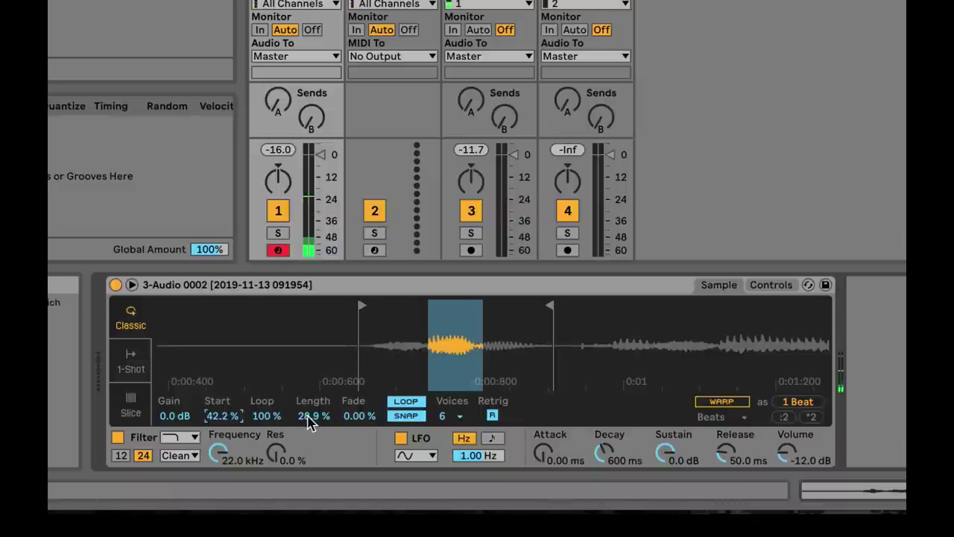
{"action": "left_click_drag", "start_coordinate": [308, 421], "coordinate": [308, 440]}
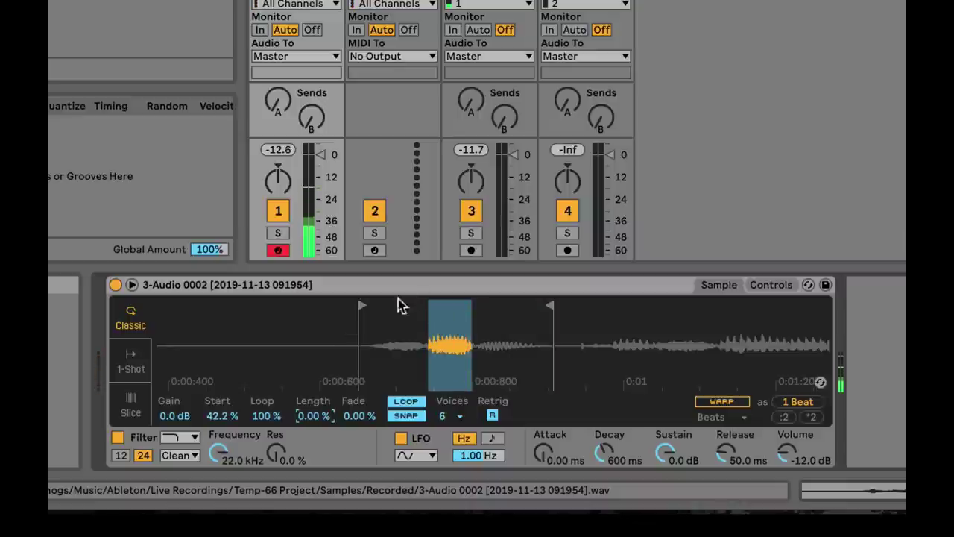
Reposition the sample's region markers to about 0:00:675 and 0:00:855 and set the length to 100 %.
{"action": "left_click_drag", "start_coordinate": [363, 306], "coordinate": [402, 312]}
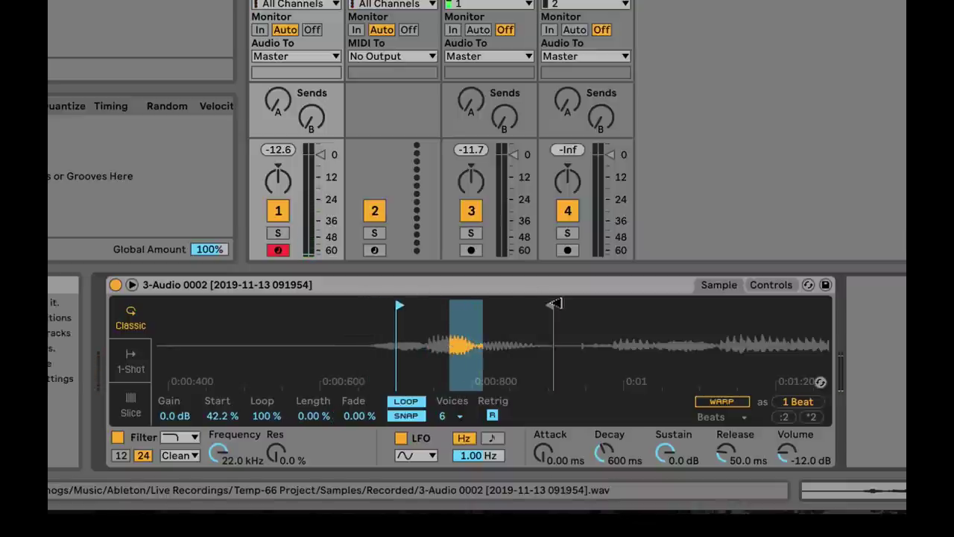
{"action": "left_click_drag", "start_coordinate": [549, 306], "coordinate": [476, 306]}
{"action": "left_click_drag", "start_coordinate": [400, 306], "coordinate": [460, 308]}
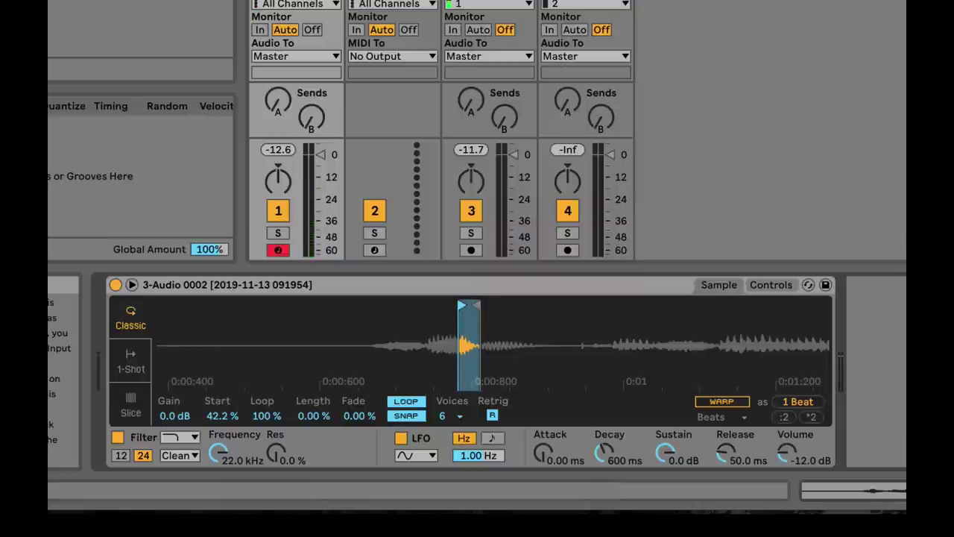
{"action": "mouse_move", "coordinate": [461, 305]}
{"action": "left_mouse_down"}
{"action": "mouse_move", "coordinate": [378, 306]}
{"action": "mouse_move", "coordinate": [513, 305]}
{"action": "left_mouse_up"}
{"action": "left_click_drag", "start_coordinate": [313, 423], "coordinate": [313, 373]}
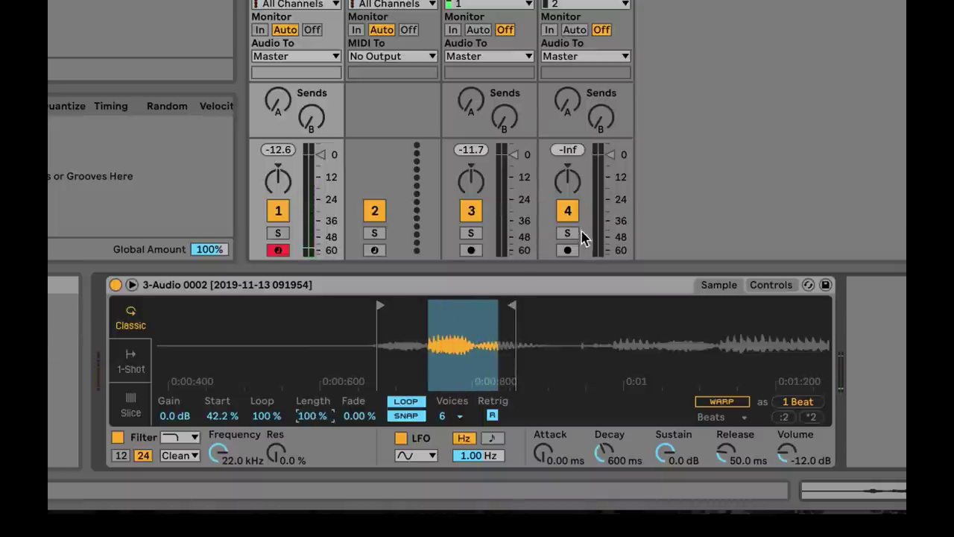
{"action": "left_click", "coordinate": [635, 291]}
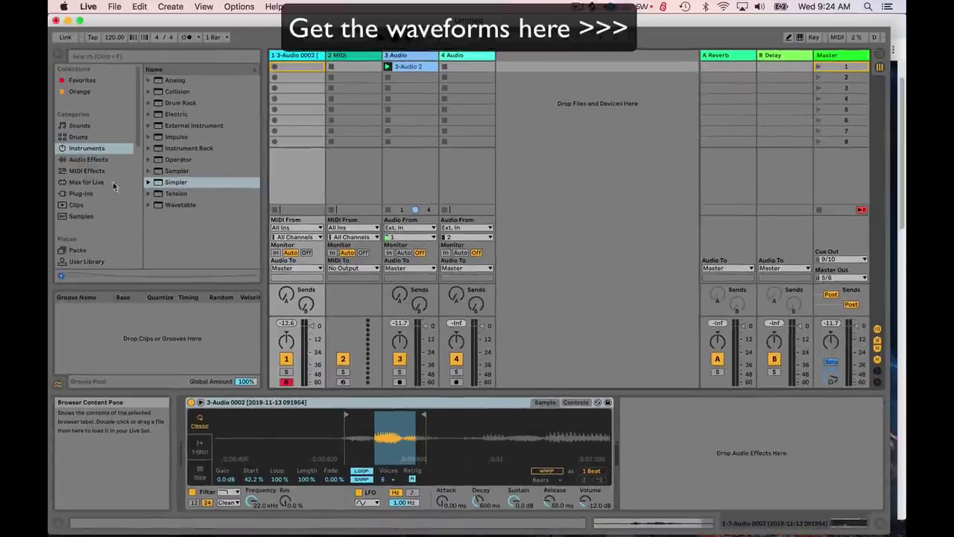
Add the 100 Void Vertex single-cycle waveforms folder, located in Papadosio's Drum Samples folder, to the browser's Places.
{"action": "scroll", "coordinate": [101, 197], "scroll_direction": "down", "scroll_amount": 10}
{"action": "scroll", "coordinate": [102, 199], "scroll_direction": "up", "scroll_amount": 10}
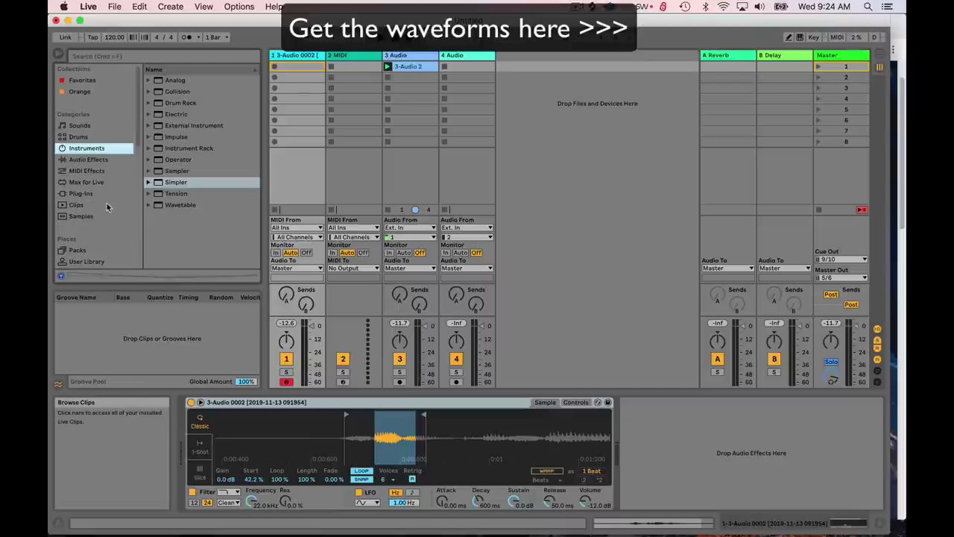
{"action": "scroll", "coordinate": [105, 205], "scroll_direction": "down", "scroll_amount": 10}
{"action": "scroll", "coordinate": [68, 133], "scroll_direction": "up", "scroll_amount": 10}
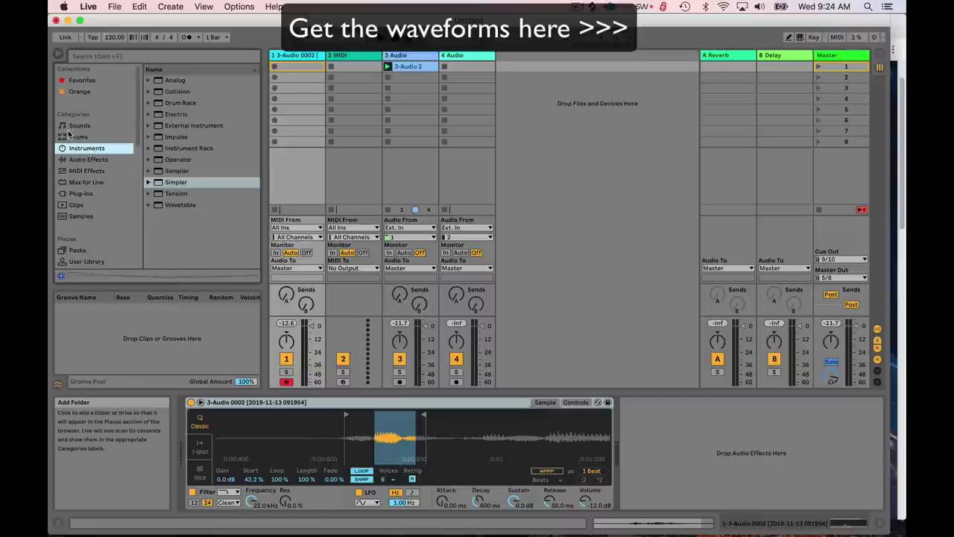
{"action": "scroll", "coordinate": [71, 153], "scroll_direction": "down", "scroll_amount": 10}
{"action": "scroll", "coordinate": [75, 171], "scroll_direction": "up", "scroll_amount": 5}
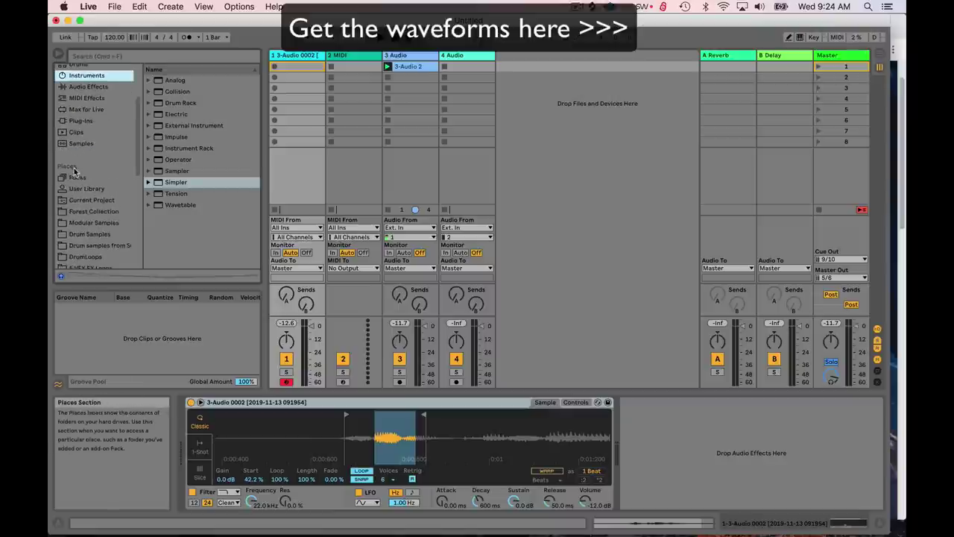
{"action": "scroll", "coordinate": [74, 170], "scroll_direction": "down", "scroll_amount": 10}
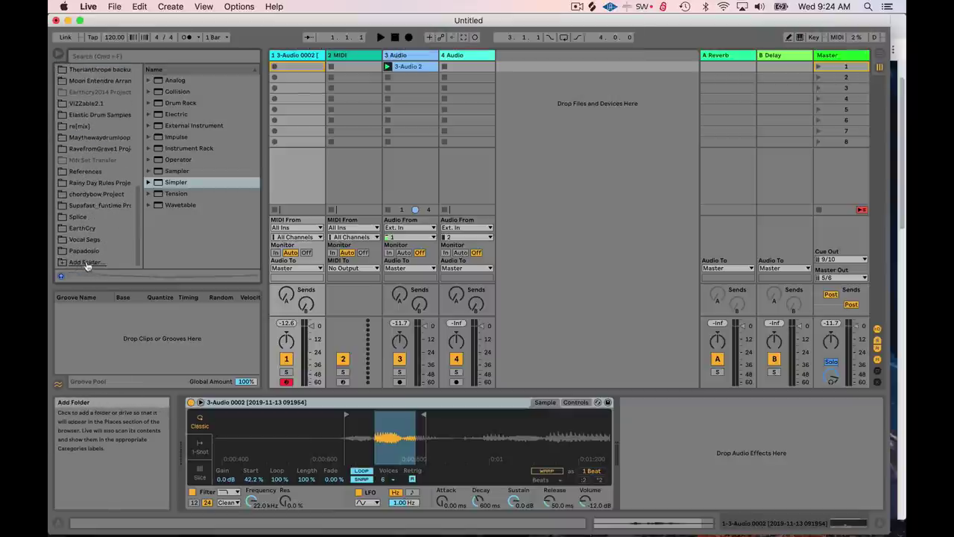
{"action": "left_click", "coordinate": [84, 263]}
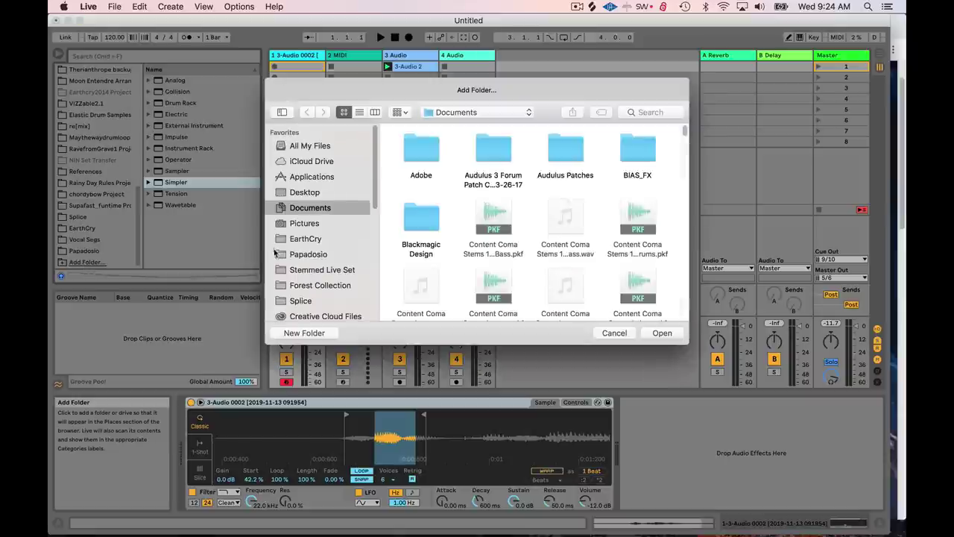
{"action": "left_click", "coordinate": [317, 255]}
{"action": "scroll", "coordinate": [573, 246], "scroll_direction": "down", "scroll_amount": 3}
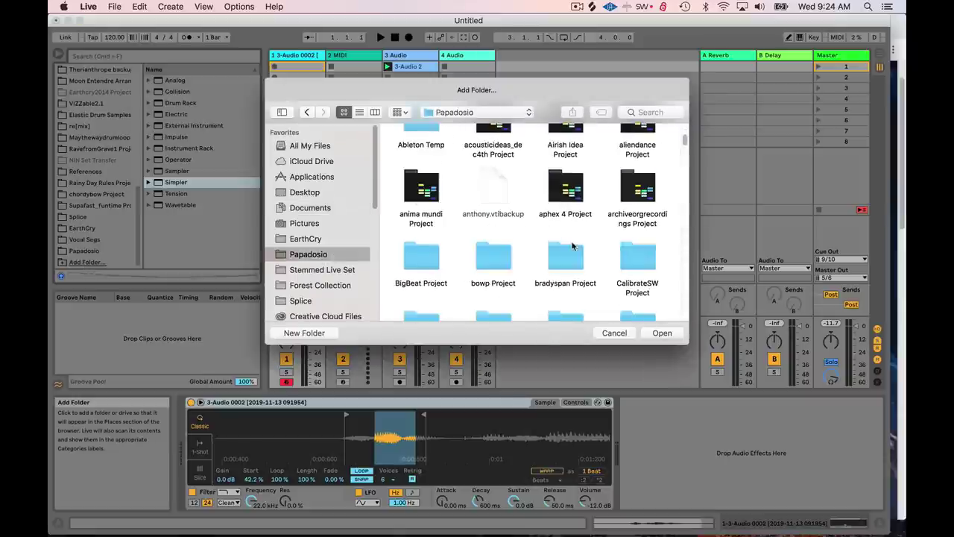
{"action": "scroll", "coordinate": [573, 246], "scroll_direction": "down", "scroll_amount": 10}
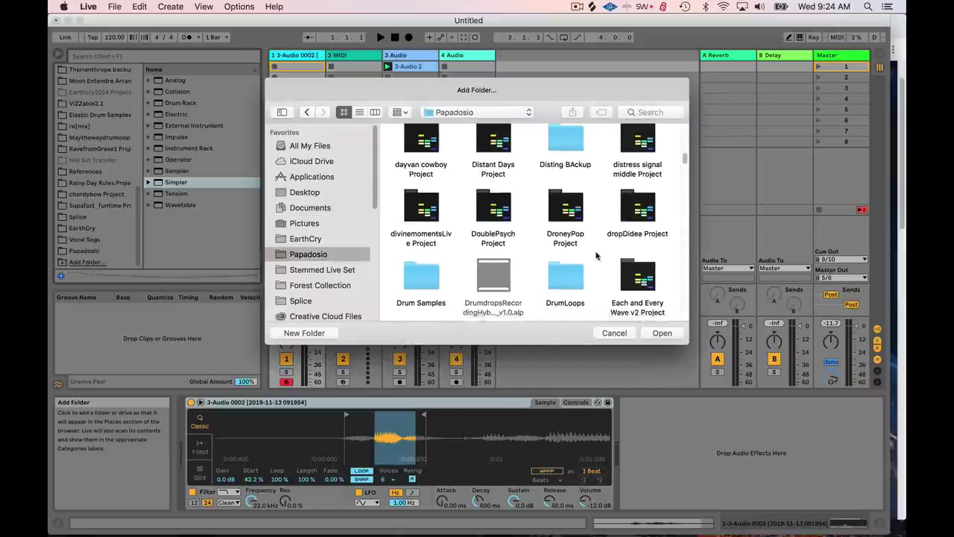
{"action": "double_click", "coordinate": [427, 261]}
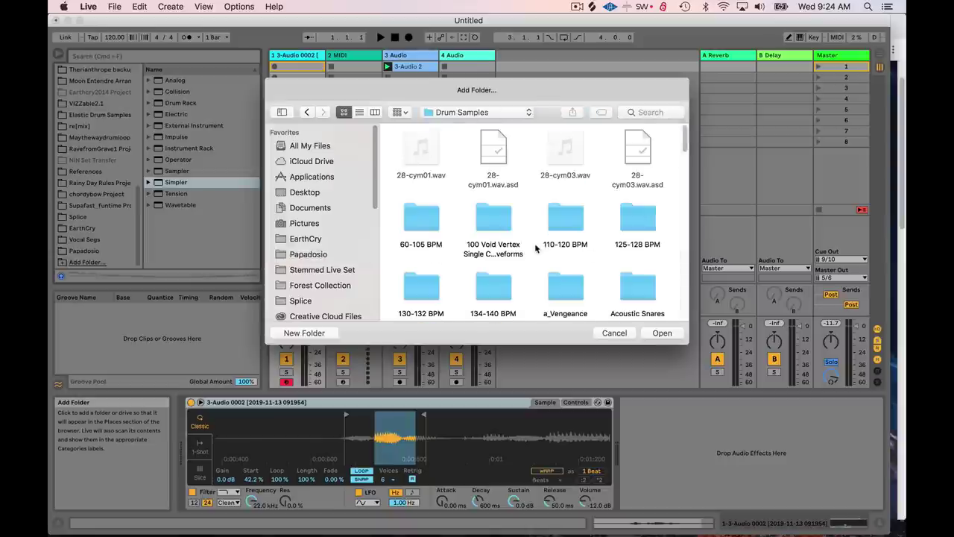
{"action": "left_click", "coordinate": [496, 228]}
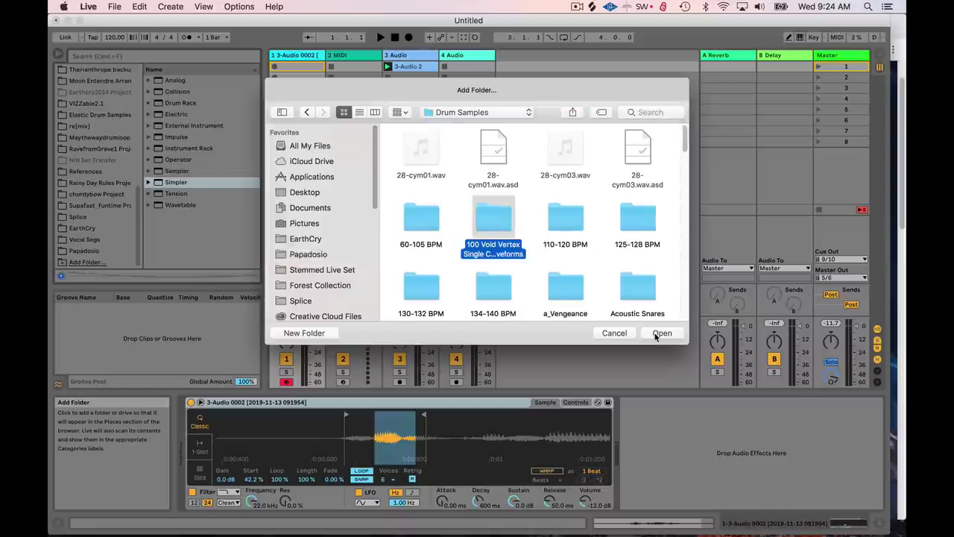
{"action": "left_click", "coordinate": [660, 333]}
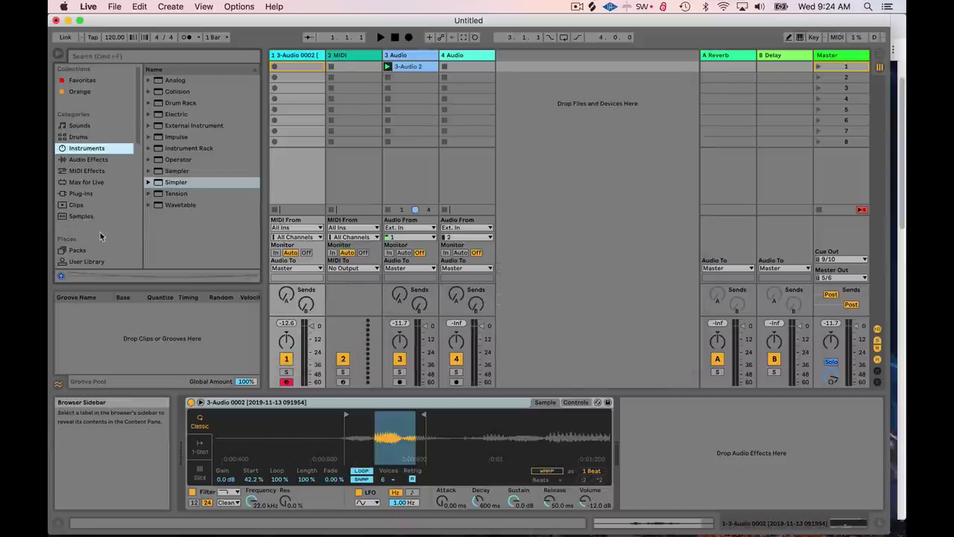
Look through the waveform packs in the added 100 Void Vertex folder and expand the Pack one folder.
{"action": "scroll", "coordinate": [101, 224], "scroll_direction": "down", "scroll_amount": 5}
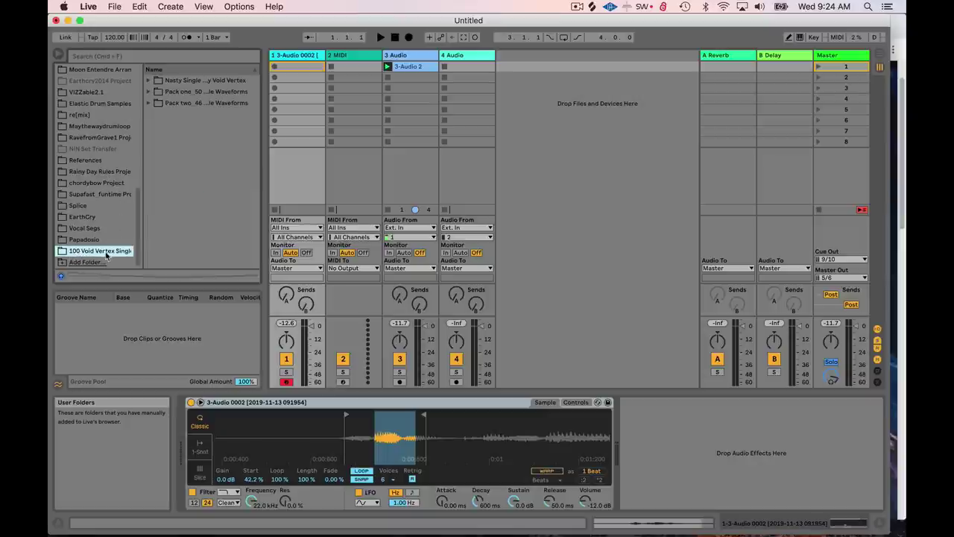
{"action": "left_click", "coordinate": [188, 82]}
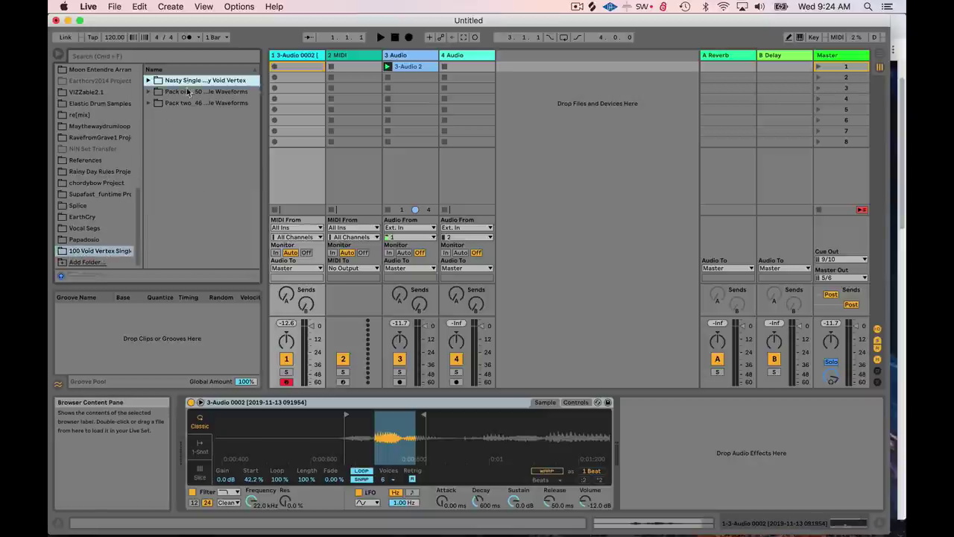
{"action": "left_click", "coordinate": [187, 92]}
{"action": "left_click", "coordinate": [186, 102]}
{"action": "left_click", "coordinate": [187, 91]}
{"action": "left_click", "coordinate": [187, 82]}
{"action": "left_click", "coordinate": [186, 95]}
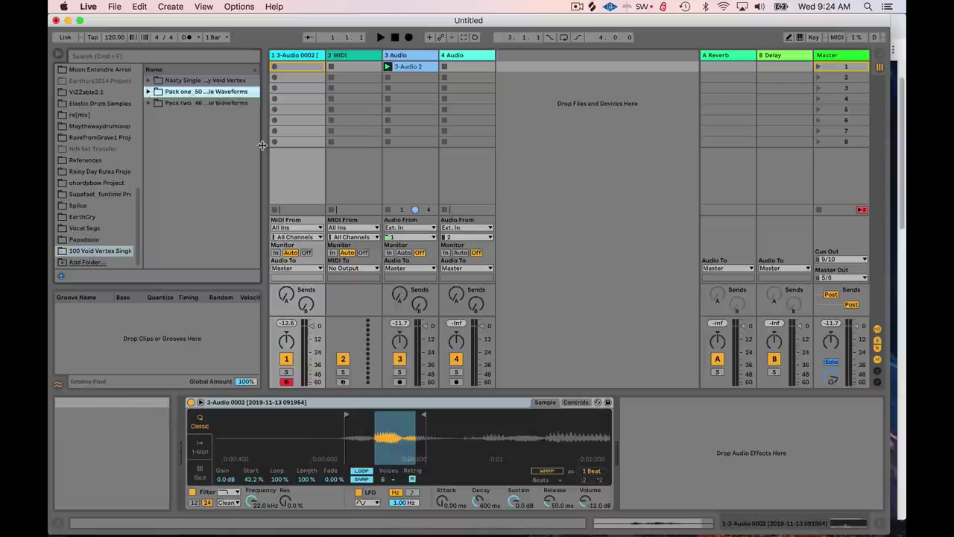
{"action": "left_click", "coordinate": [149, 91]}
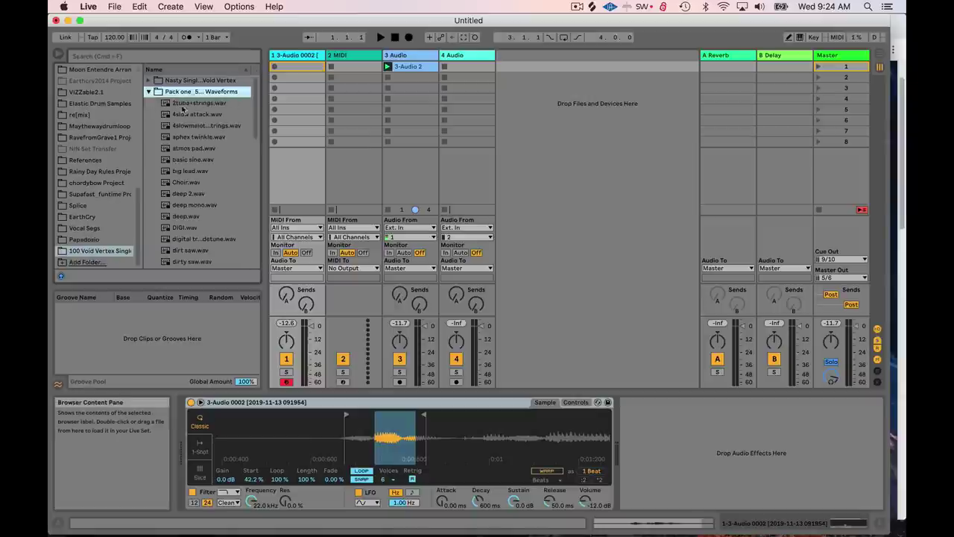
{"action": "left_click", "coordinate": [148, 92]}
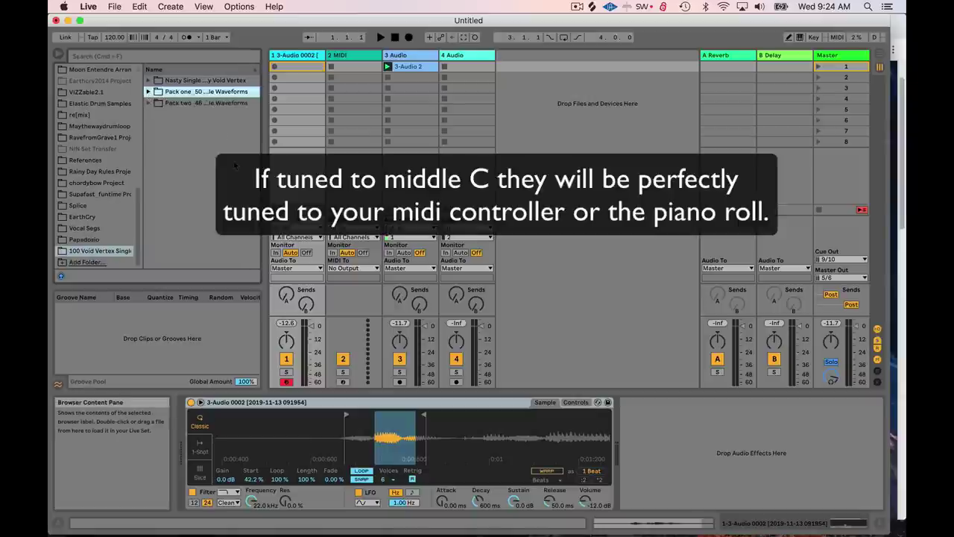
{"action": "left_click", "coordinate": [149, 92]}
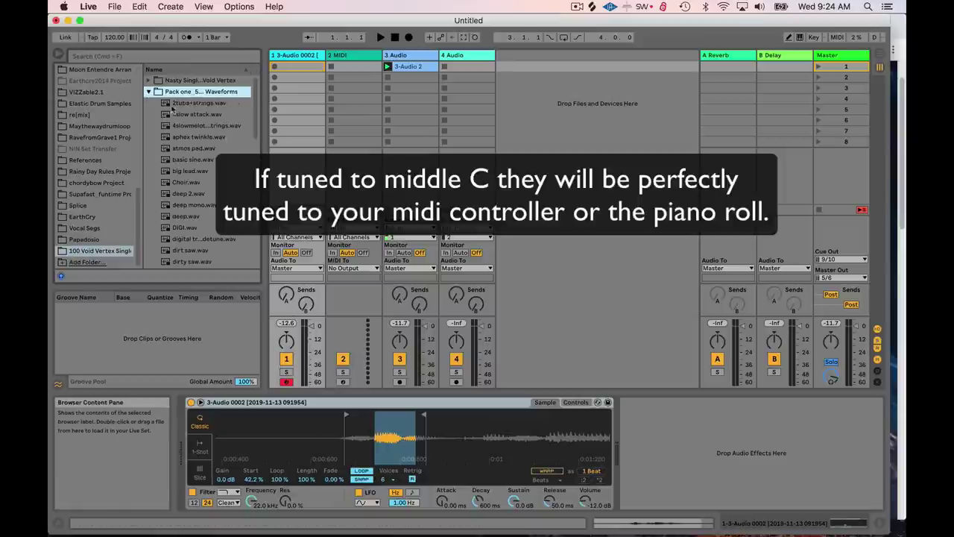
Try the dirt saw, fm spike and strings sustain waveforms from Pack one as Simpler's sample, one after another.
{"action": "scroll", "coordinate": [220, 145], "scroll_direction": "down", "scroll_amount": 1}
{"action": "double_click", "coordinate": [237, 234]}
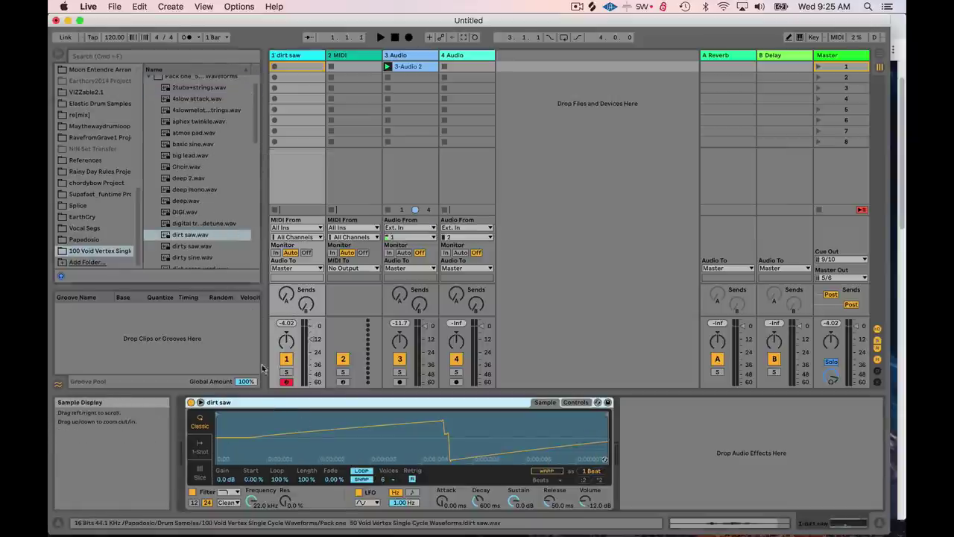
{"action": "scroll", "coordinate": [195, 184], "scroll_direction": "down", "scroll_amount": 10}
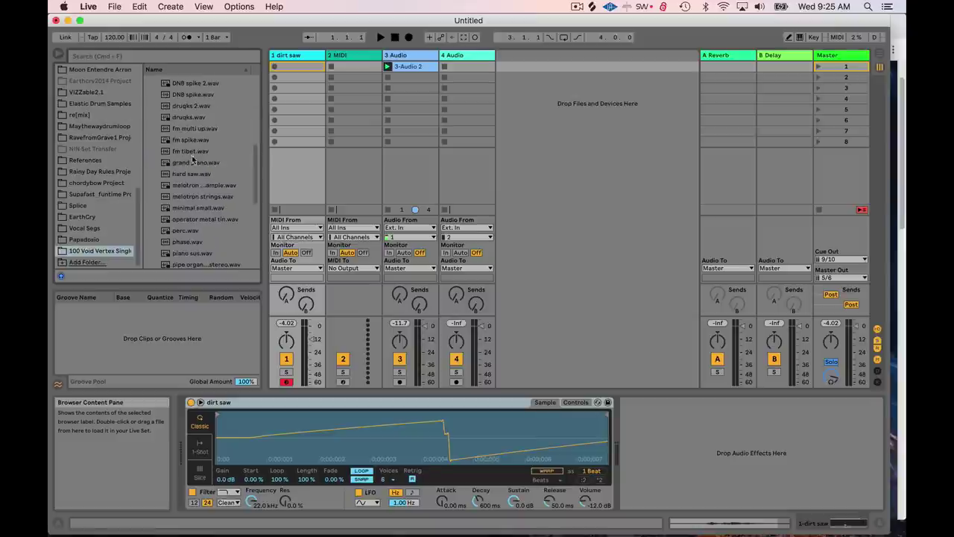
{"action": "left_click_drag", "start_coordinate": [187, 142], "coordinate": [340, 444]}
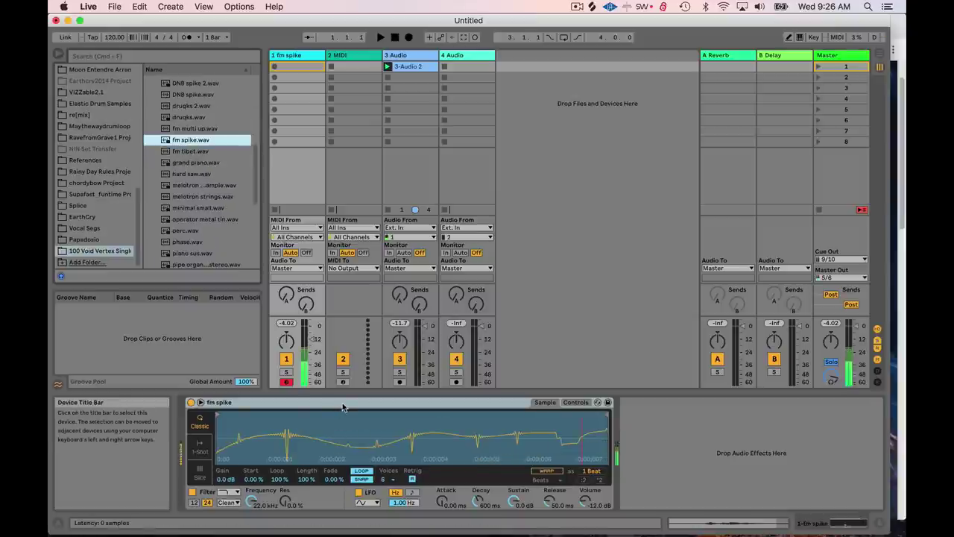
{"action": "left_click_drag", "start_coordinate": [198, 209], "coordinate": [332, 435]}
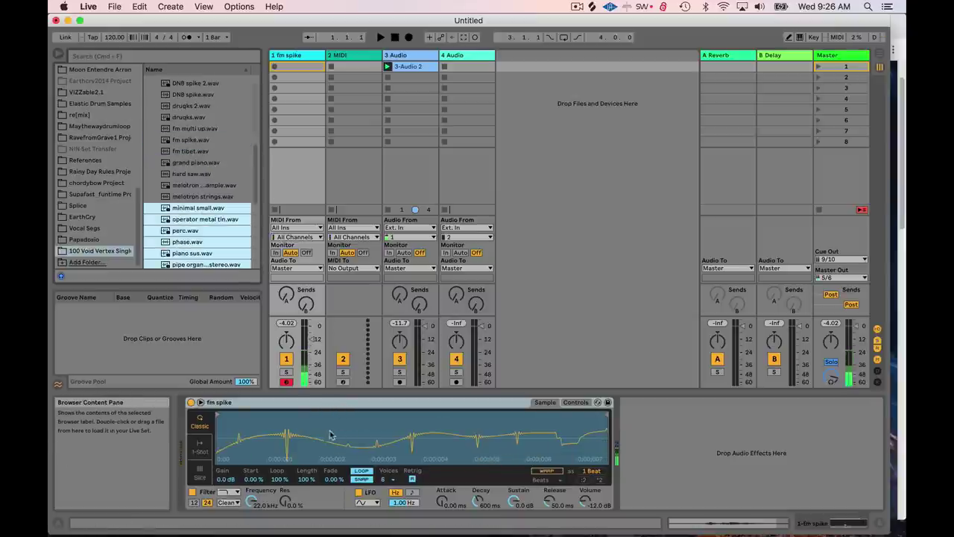
{"action": "left_click", "coordinate": [215, 247]}
{"action": "left_click_drag", "start_coordinate": [205, 219], "coordinate": [361, 419]}
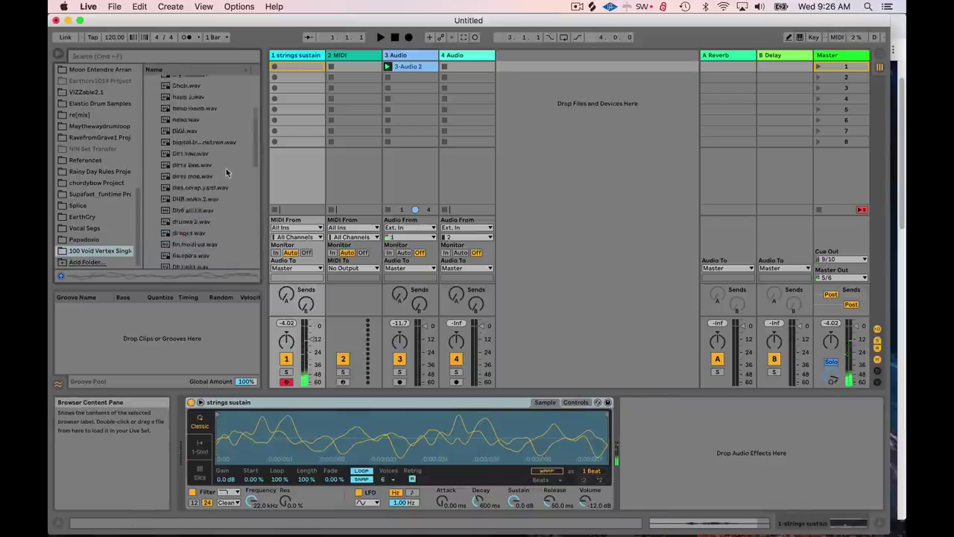
Preview several Pack one waveforms and load dirty saw.wav into Simpler in place of the current sample.
{"action": "scroll", "coordinate": [228, 171], "scroll_direction": "up", "scroll_amount": 3}
{"action": "left_click", "coordinate": [219, 162]}
{"action": "left_click", "coordinate": [211, 128]}
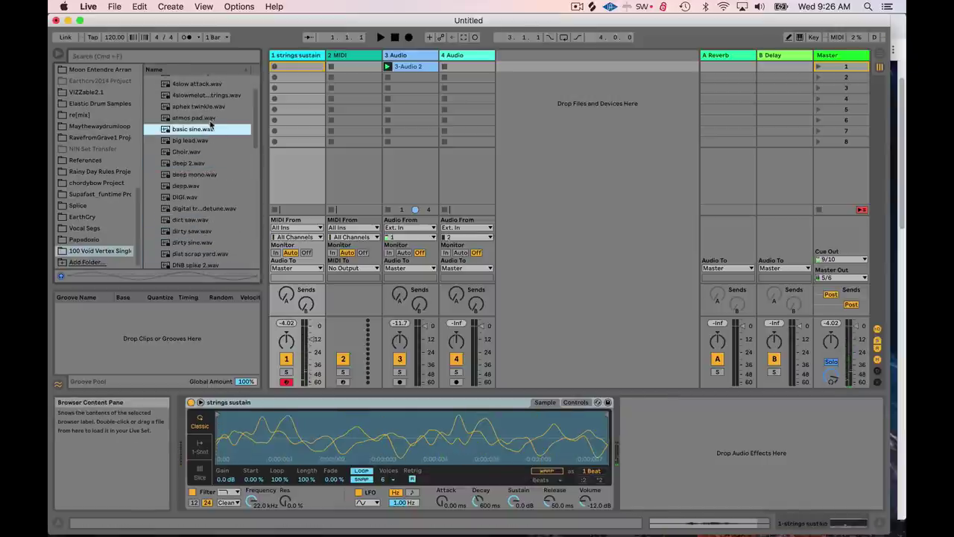
{"action": "left_click", "coordinate": [211, 117]}
{"action": "left_click", "coordinate": [212, 107]}
{"action": "scroll", "coordinate": [216, 185], "scroll_direction": "up", "scroll_amount": 1}
{"action": "left_click", "coordinate": [211, 227]}
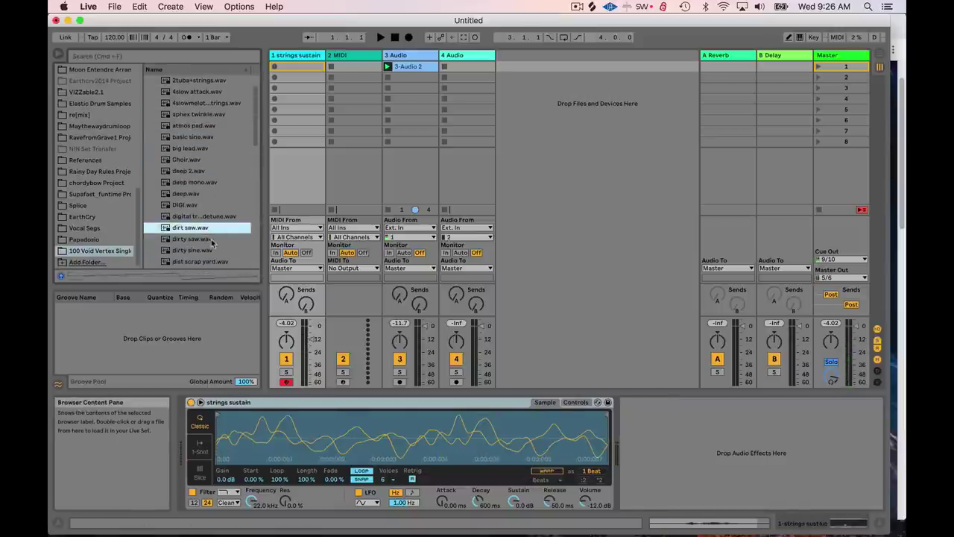
{"action": "left_click", "coordinate": [209, 239]}
{"action": "left_click_drag", "start_coordinate": [336, 415], "coordinate": [345, 426]}
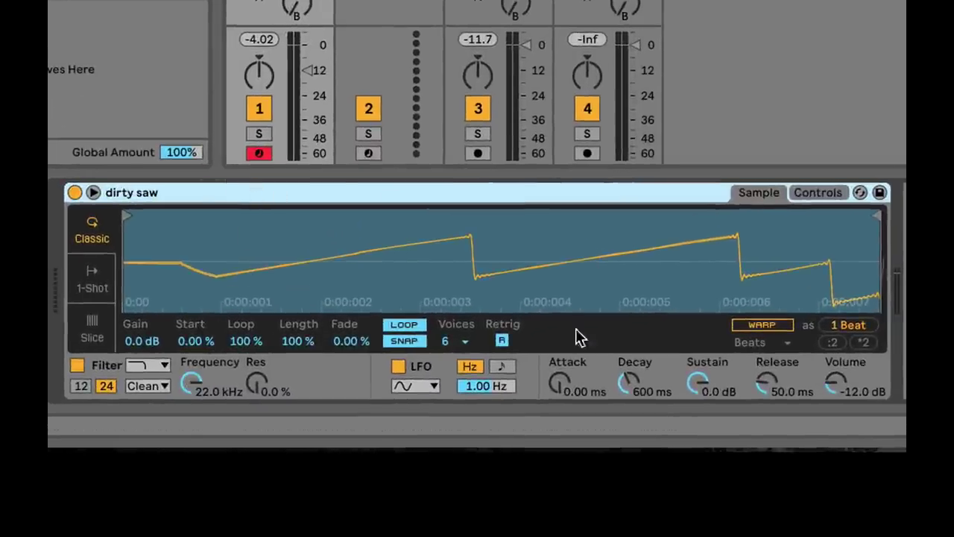
Try the 12 dB slope and the high-pass type on Simpler's filter, returning to the 24 dB low-pass.
{"action": "left_click", "coordinate": [222, 388]}
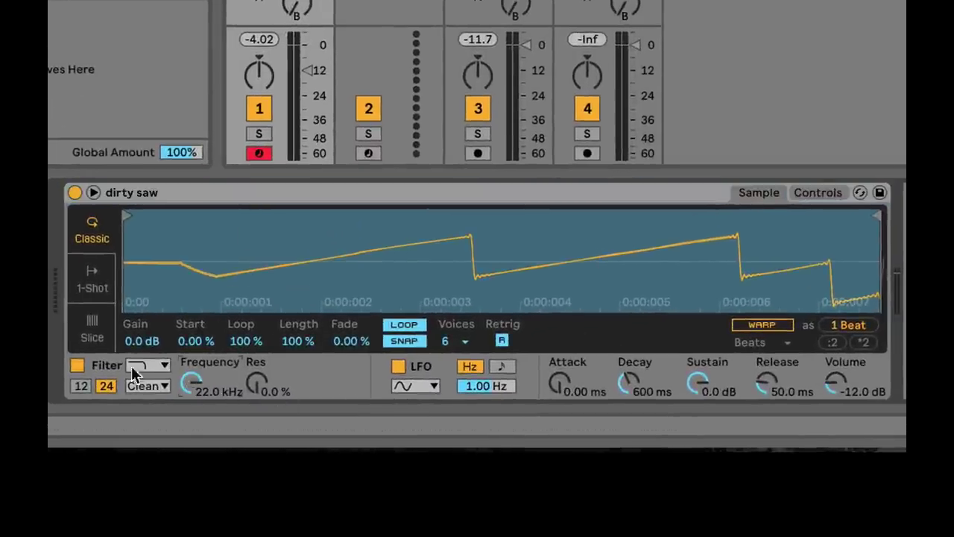
{"action": "left_click", "coordinate": [80, 386]}
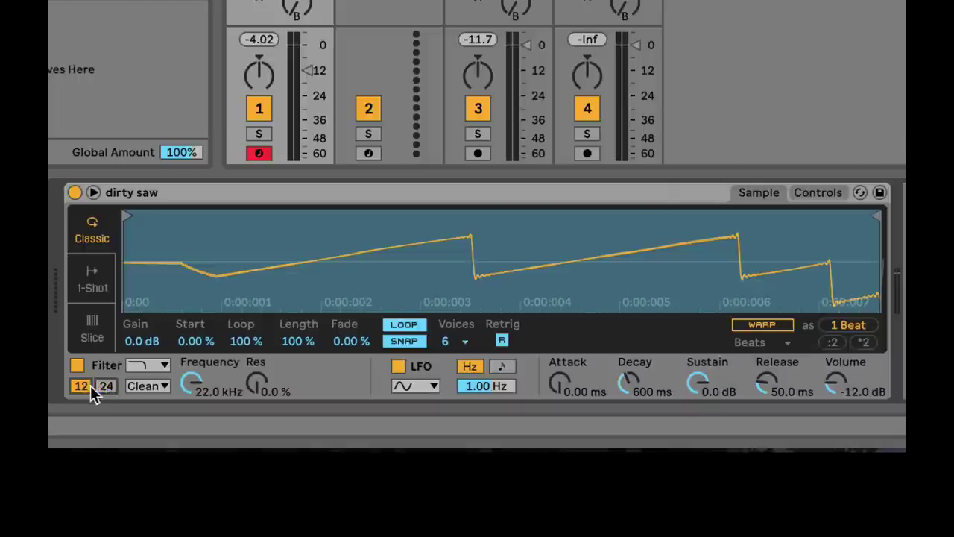
{"action": "left_click", "coordinate": [106, 386]}
{"action": "left_click", "coordinate": [164, 365]}
{"action": "left_click", "coordinate": [162, 366]}
{"action": "left_click", "coordinate": [148, 367]}
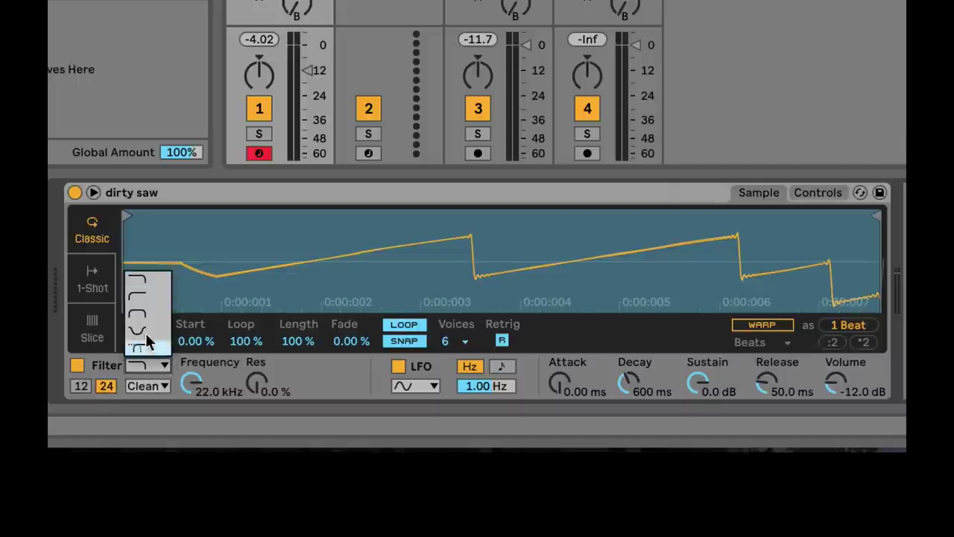
{"action": "left_click", "coordinate": [148, 297]}
{"action": "left_click_drag", "start_coordinate": [190, 382], "coordinate": [191, 328]}
{"action": "left_click", "coordinate": [158, 365]}
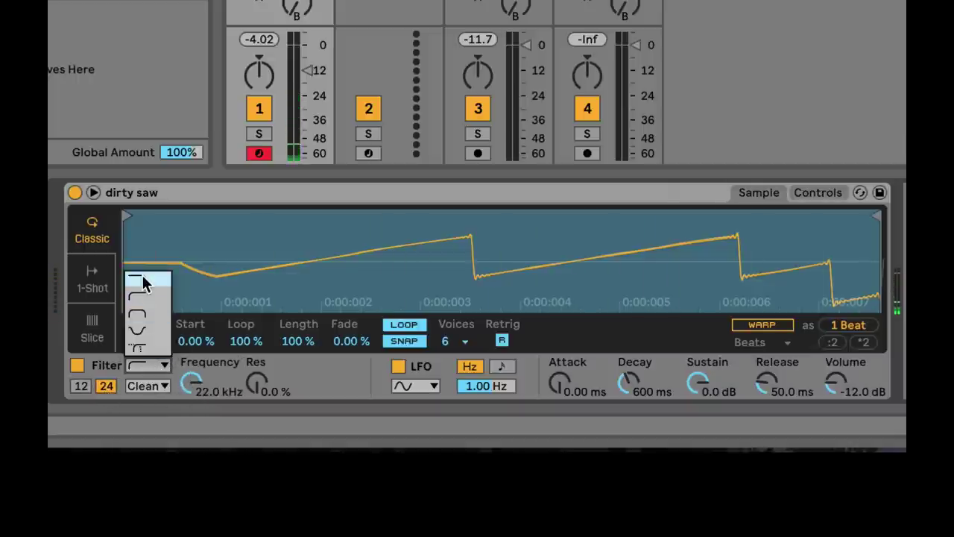
{"action": "left_click", "coordinate": [142, 278]}
Switch Simpler's filter circuit to MS2 with 10.3 dB drive, 33 % resonance and a frequency of 11.7 kHz.
{"action": "left_click_drag", "start_coordinate": [187, 377], "coordinate": [157, 390]}
{"action": "left_click", "coordinate": [153, 387]}
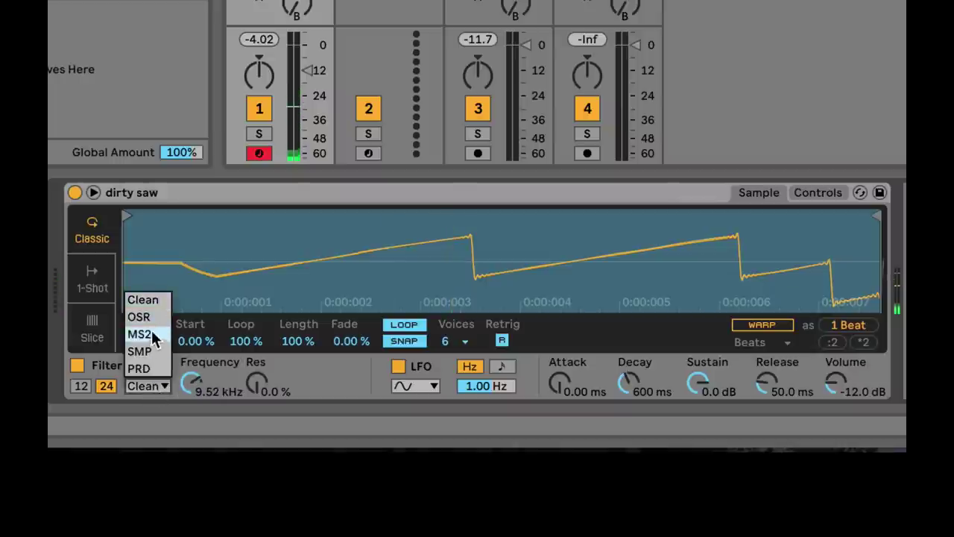
{"action": "left_click", "coordinate": [153, 334]}
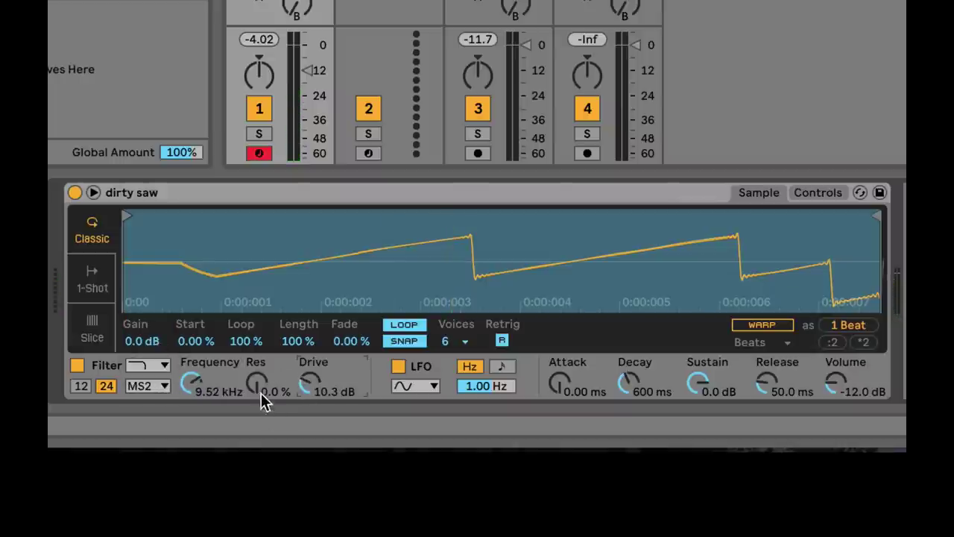
{"action": "left_click_drag", "start_coordinate": [214, 386], "coordinate": [287, 384]}
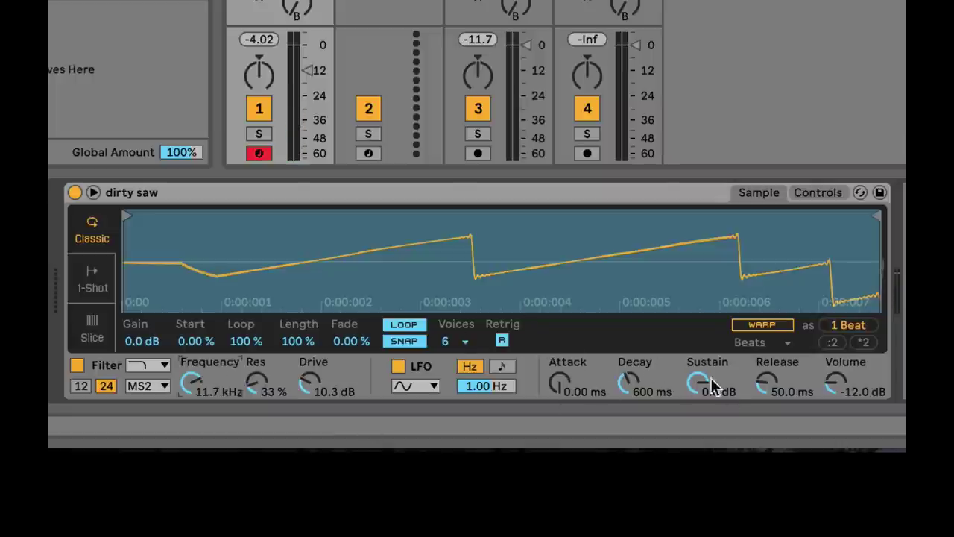
Lengthen Simpler's release to 1.53 s and lower the filter frequency to 2.20 kHz.
{"action": "left_click_drag", "start_coordinate": [767, 382], "coordinate": [767, 351]}
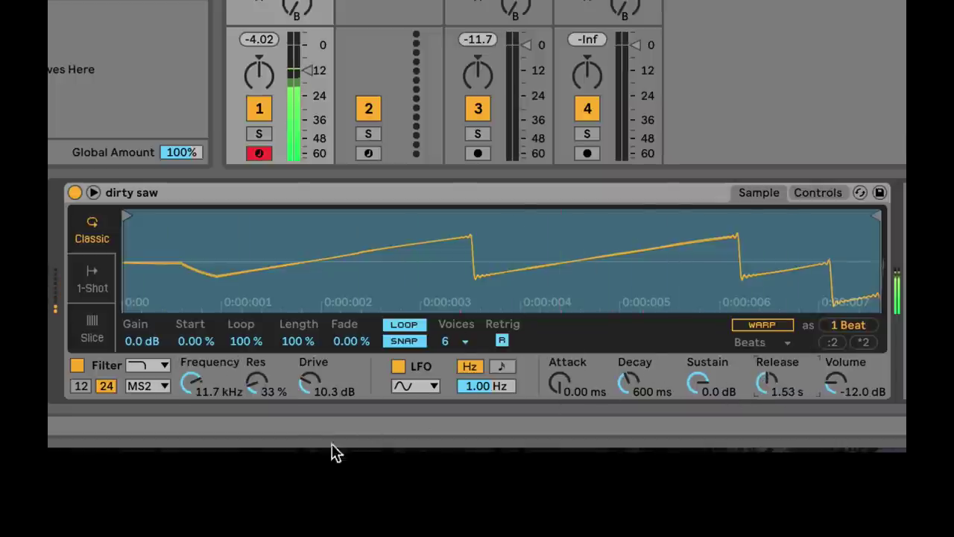
{"action": "left_click_drag", "start_coordinate": [192, 384], "coordinate": [192, 406]}
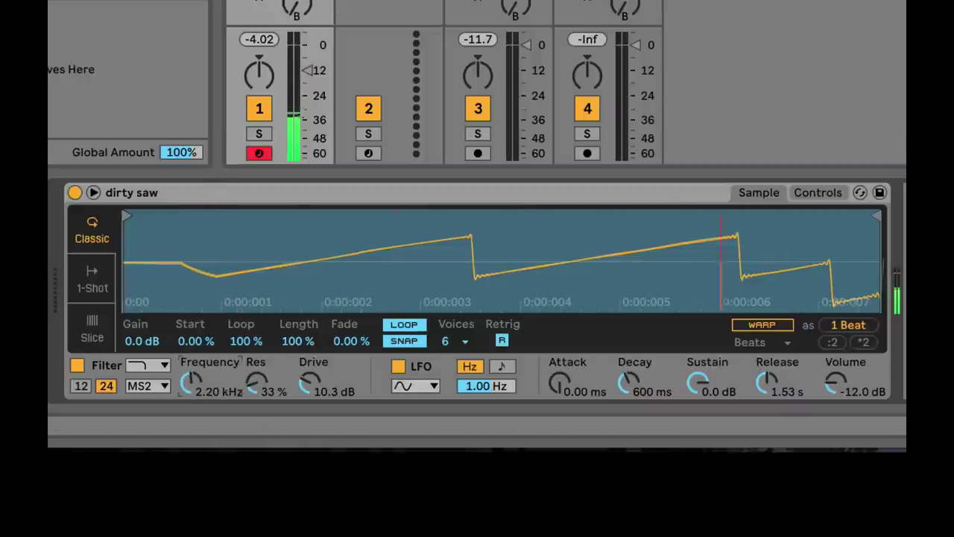
{"action": "left_click", "coordinate": [841, 383]}
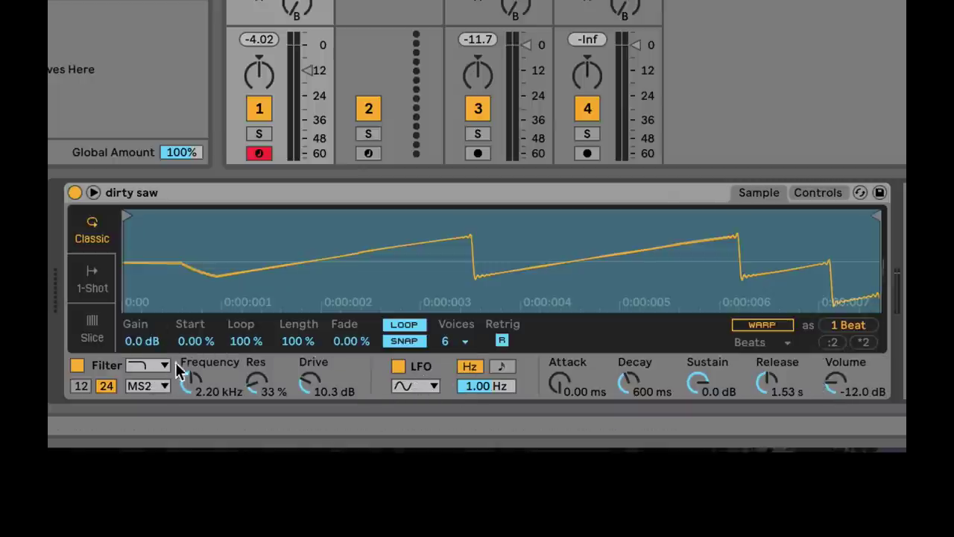
Set the filter envelope to an amount of 41 and a 281 ms decay, with the filter frequency at 285 Hz.
{"action": "left_click", "coordinate": [803, 193]}
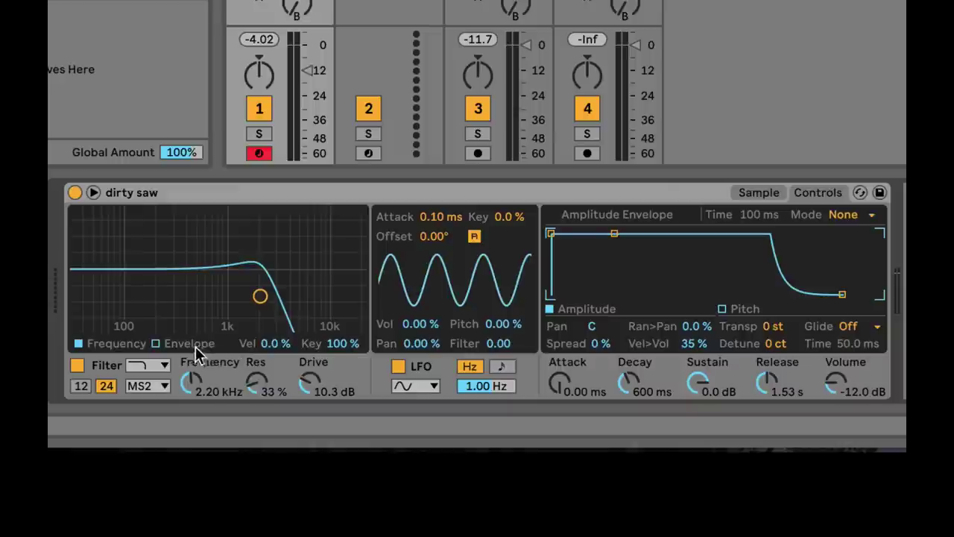
{"action": "left_click", "coordinate": [174, 345]}
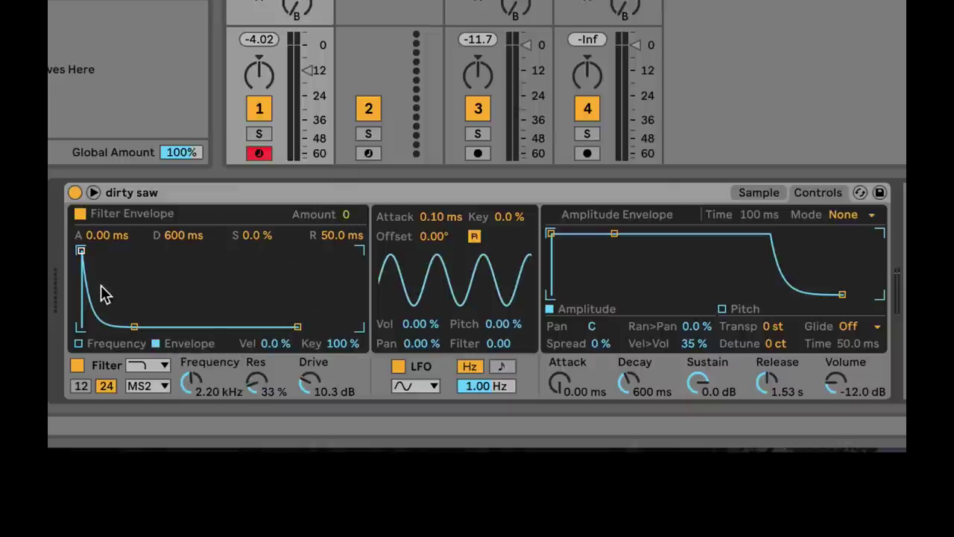
{"action": "left_click_drag", "start_coordinate": [345, 216], "coordinate": [345, 208]}
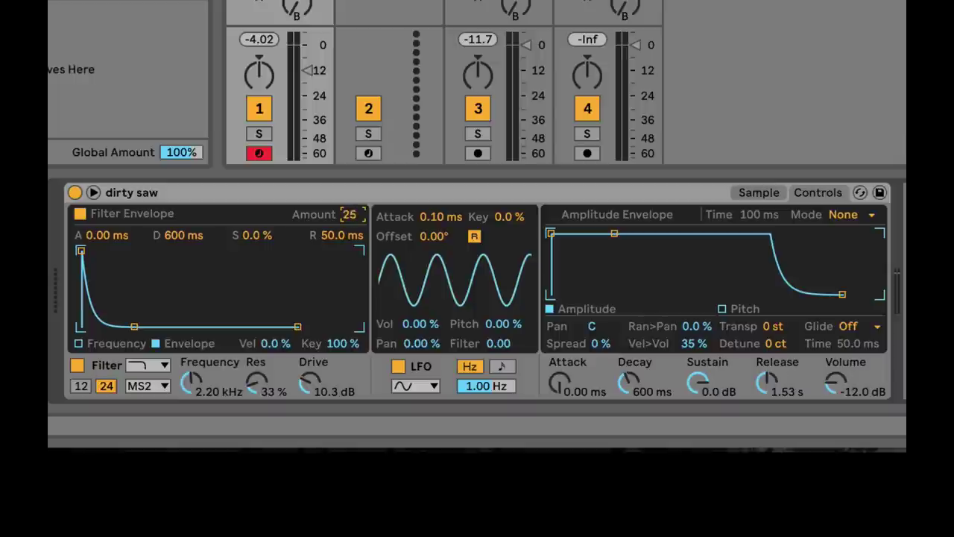
{"action": "mouse_move", "coordinate": [190, 380]}
{"action": "left_mouse_down"}
{"action": "mouse_move", "coordinate": [190, 421]}
{"action": "mouse_move", "coordinate": [190, 378]}
{"action": "left_mouse_up"}
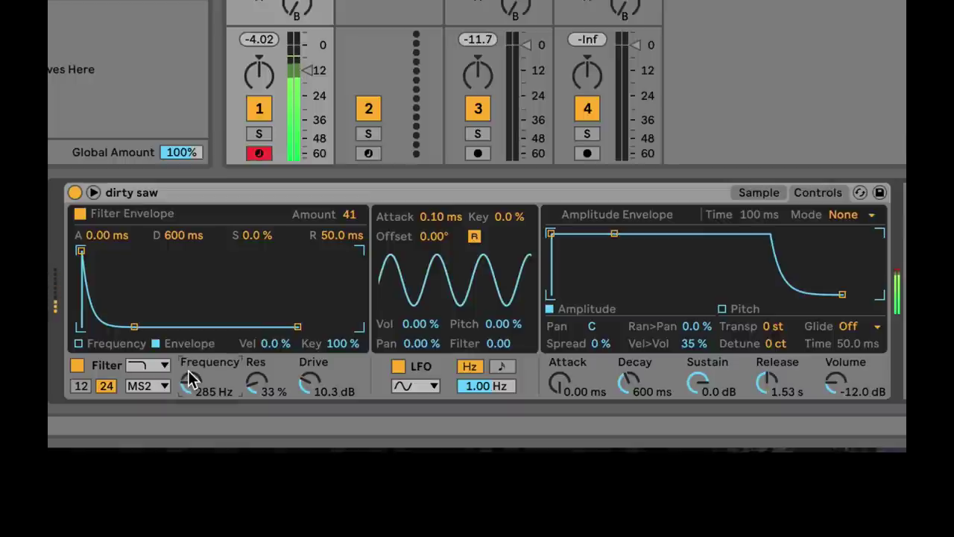
{"action": "left_click", "coordinate": [240, 235]}
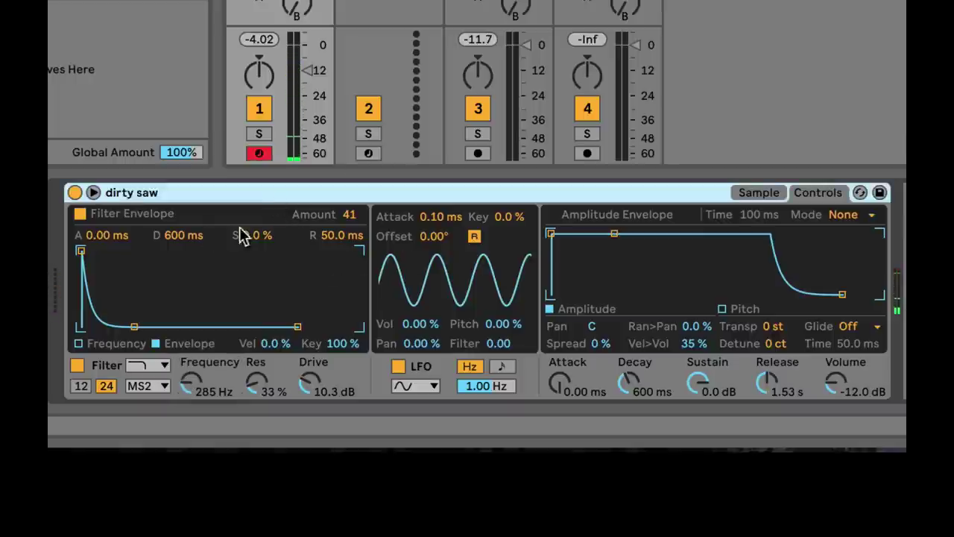
{"action": "mouse_move", "coordinate": [136, 326]}
{"action": "left_mouse_down"}
{"action": "mouse_move", "coordinate": [173, 326]}
{"action": "mouse_move", "coordinate": [94, 326]}
{"action": "mouse_move", "coordinate": [128, 330]}
{"action": "left_mouse_up"}
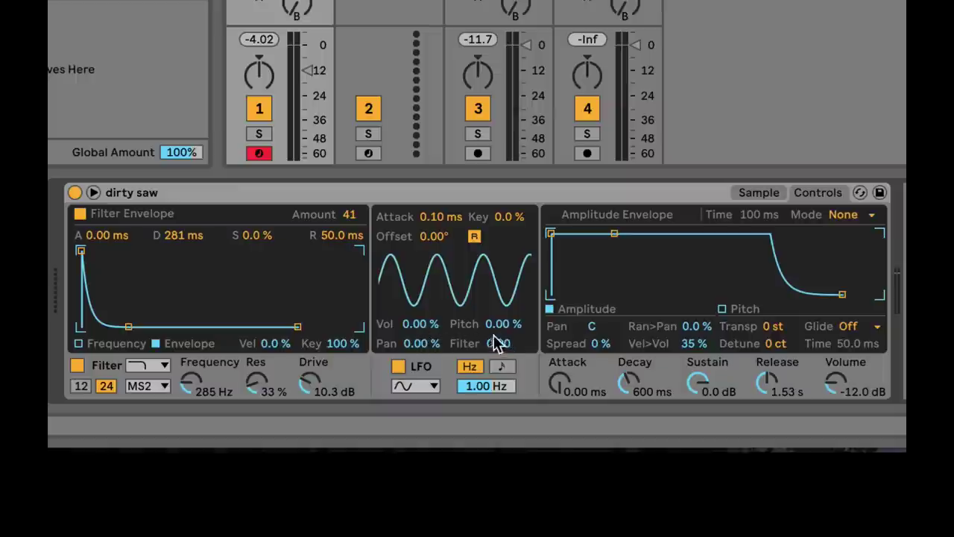
Turn off LFO retrigger and set the LFO's pitch modulation to 0.05 %, volume modulation to 75.8 % and rate to 30.0 Hz.
{"action": "left_click_drag", "start_coordinate": [503, 325], "coordinate": [503, 293]}
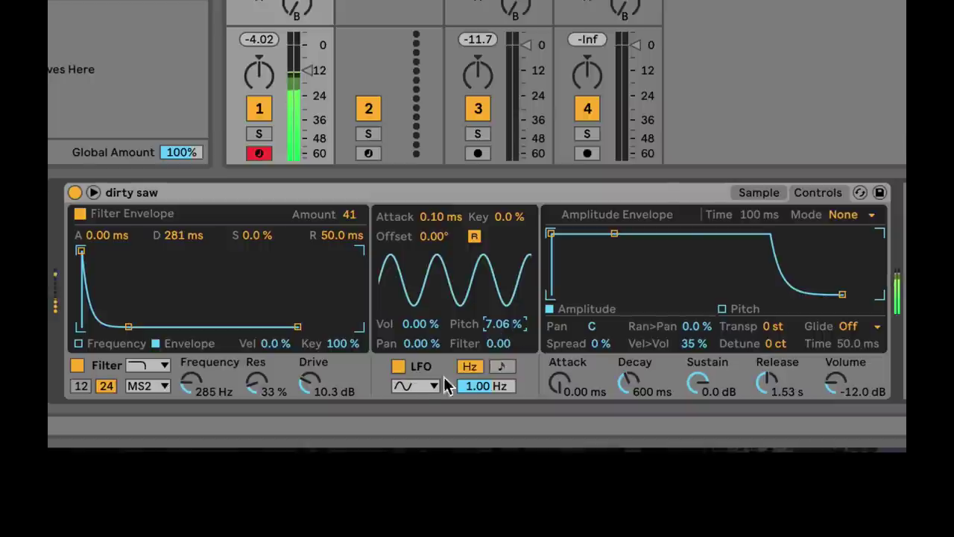
{"action": "left_click", "coordinate": [475, 237]}
{"action": "mouse_move", "coordinate": [474, 382]}
{"action": "left_mouse_down"}
{"action": "mouse_move", "coordinate": [474, 359]}
{"action": "mouse_move", "coordinate": [485, 394]}
{"action": "left_mouse_up"}
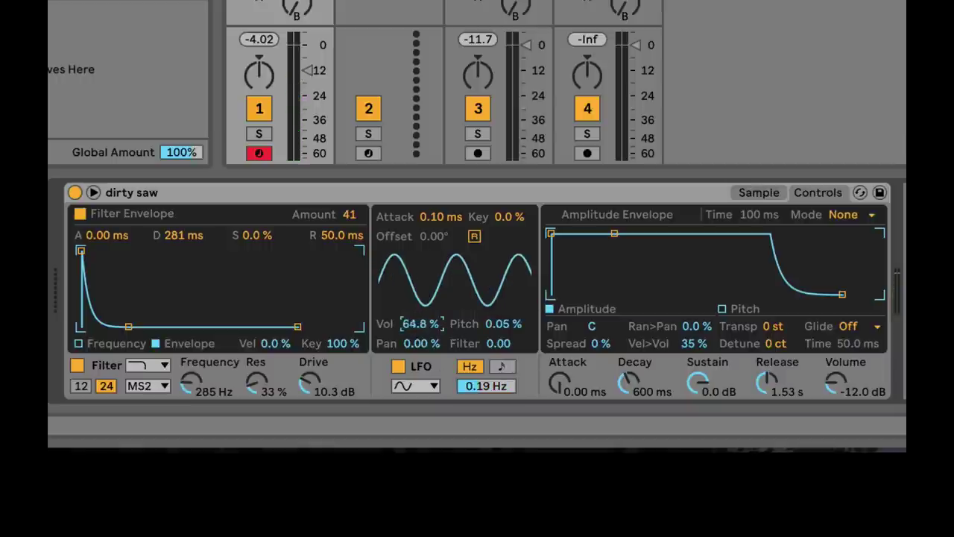
{"action": "left_click_drag", "start_coordinate": [423, 325], "coordinate": [422, 334]}
{"action": "left_click_drag", "start_coordinate": [477, 387], "coordinate": [477, 280]}
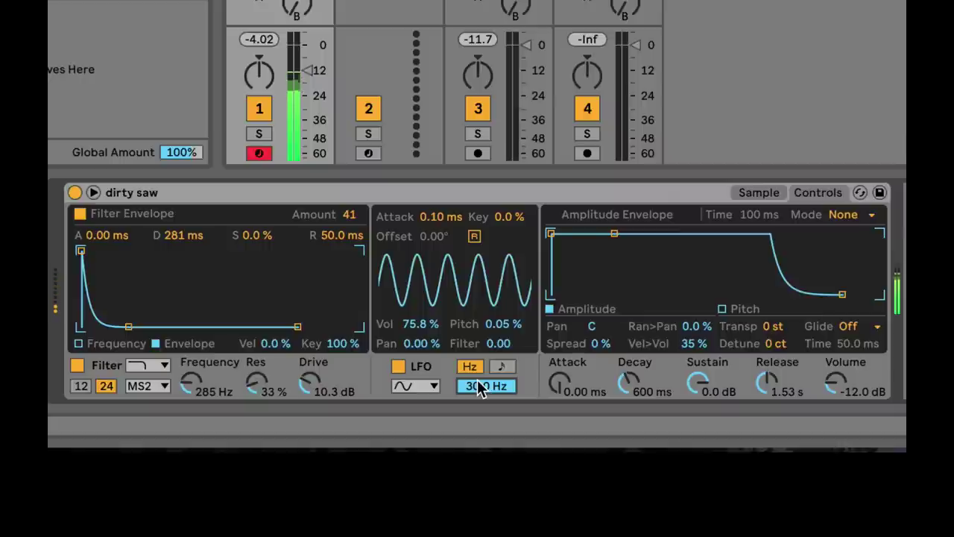
Set the LFO's volume modulation to 43.0 %, pan to 29.7 %, pitch to 0.00 % and rate to 18.2 Hz, and add filter modulation.
{"action": "left_click_drag", "start_coordinate": [420, 323], "coordinate": [421, 349]}
{"action": "left_click_drag", "start_coordinate": [419, 341], "coordinate": [420, 311]}
{"action": "left_click_drag", "start_coordinate": [501, 341], "coordinate": [501, 311]}
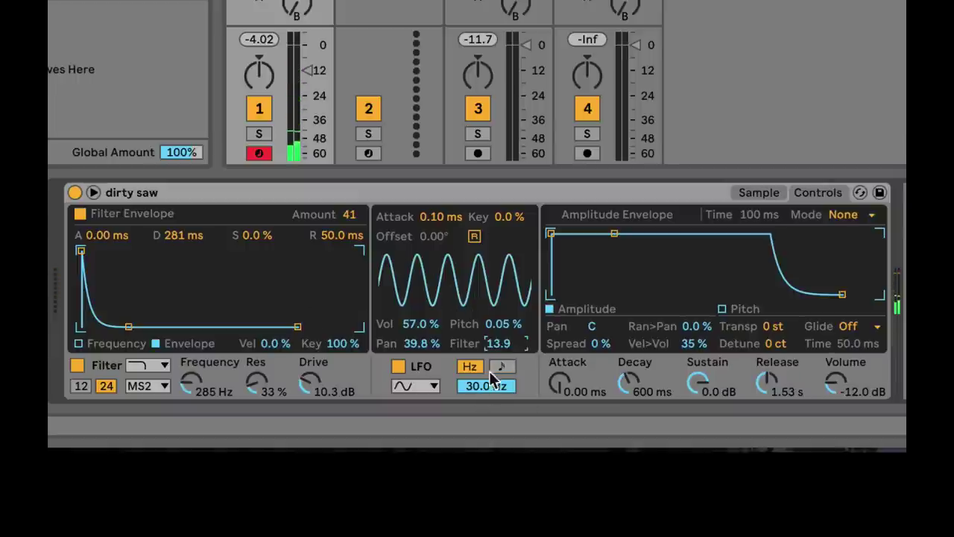
{"action": "left_click_drag", "start_coordinate": [478, 387], "coordinate": [478, 401]}
{"action": "left_click_drag", "start_coordinate": [422, 344], "coordinate": [422, 352]}
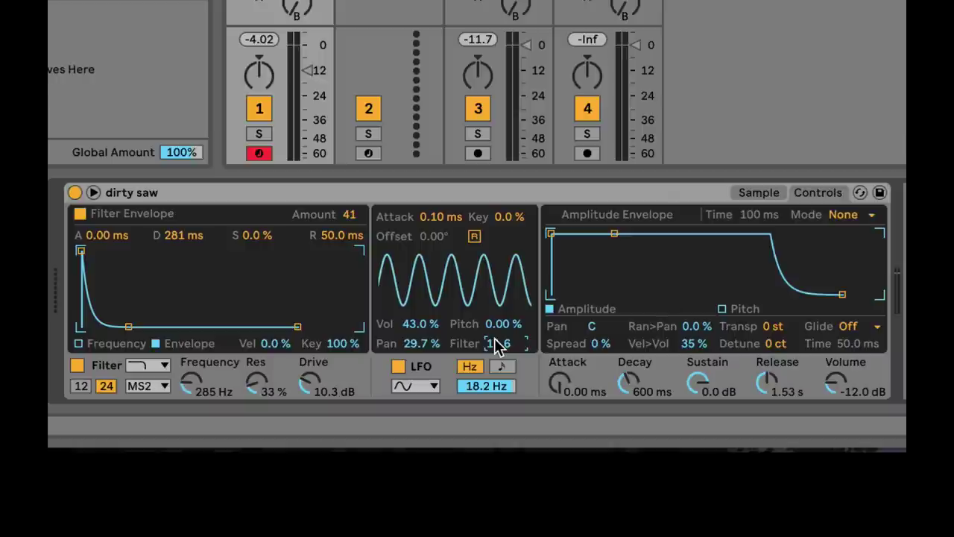
Set the amplitude envelope mode to Loop, with sustain at -64 dB and release at 414 ms.
{"action": "left_click", "coordinate": [467, 198]}
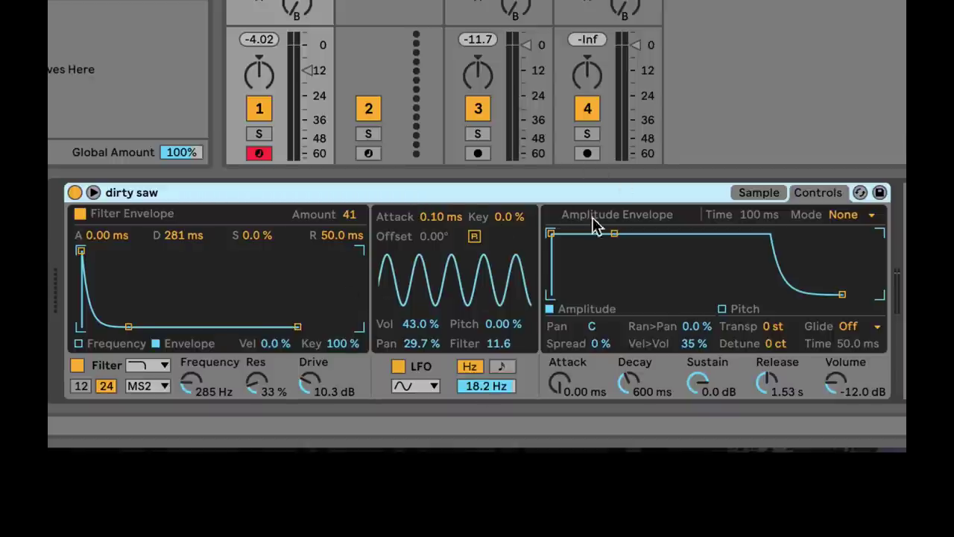
{"action": "left_click", "coordinate": [841, 220]}
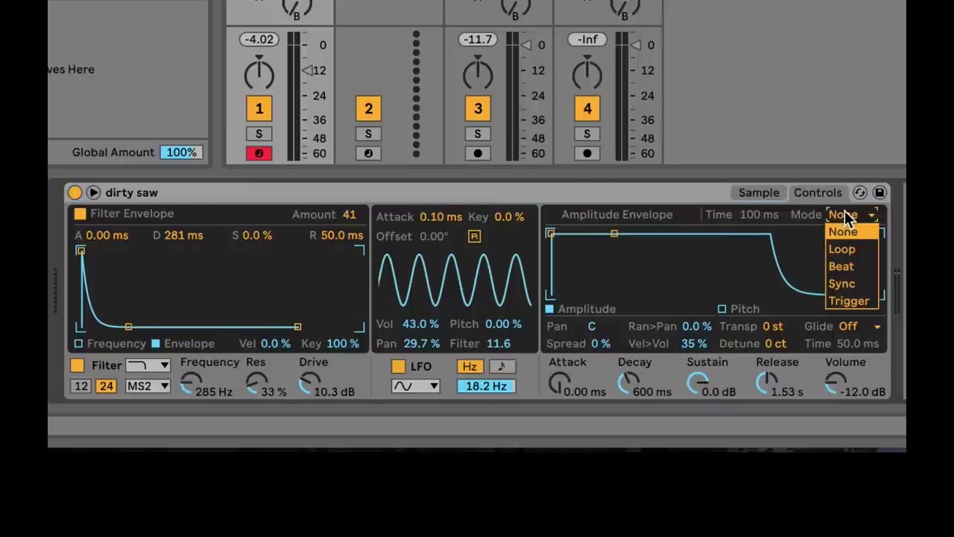
{"action": "left_click", "coordinate": [843, 217]}
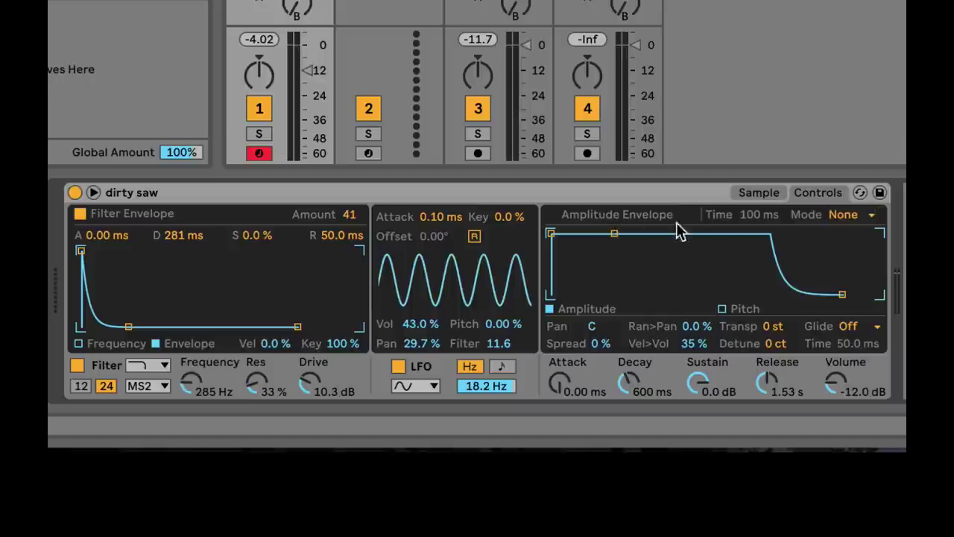
{"action": "left_click", "coordinate": [854, 224]}
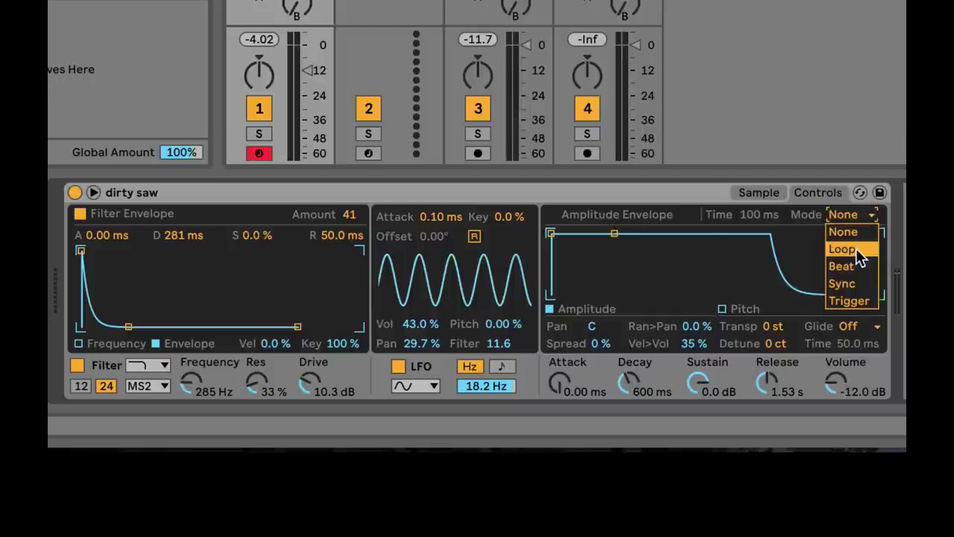
{"action": "left_click", "coordinate": [856, 250]}
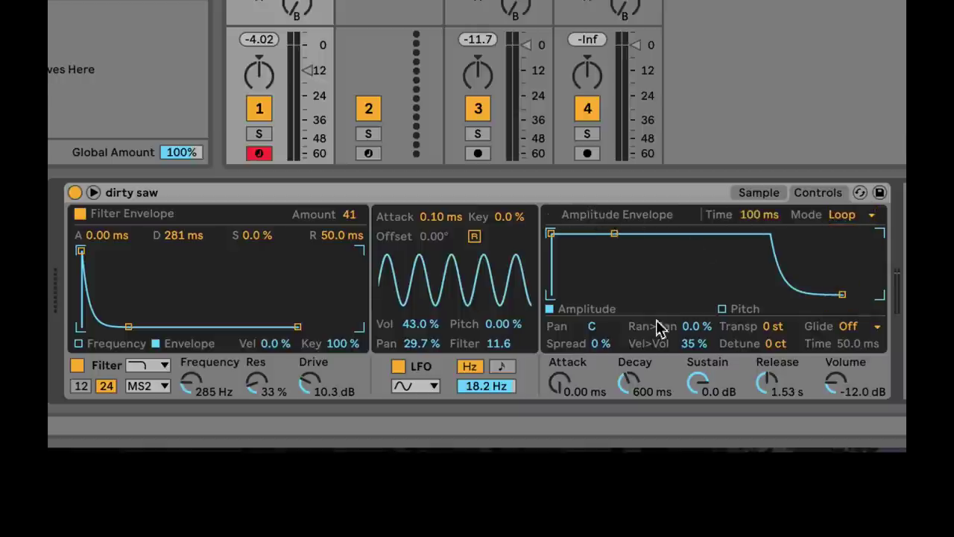
{"action": "left_click_drag", "start_coordinate": [703, 393], "coordinate": [703, 432]}
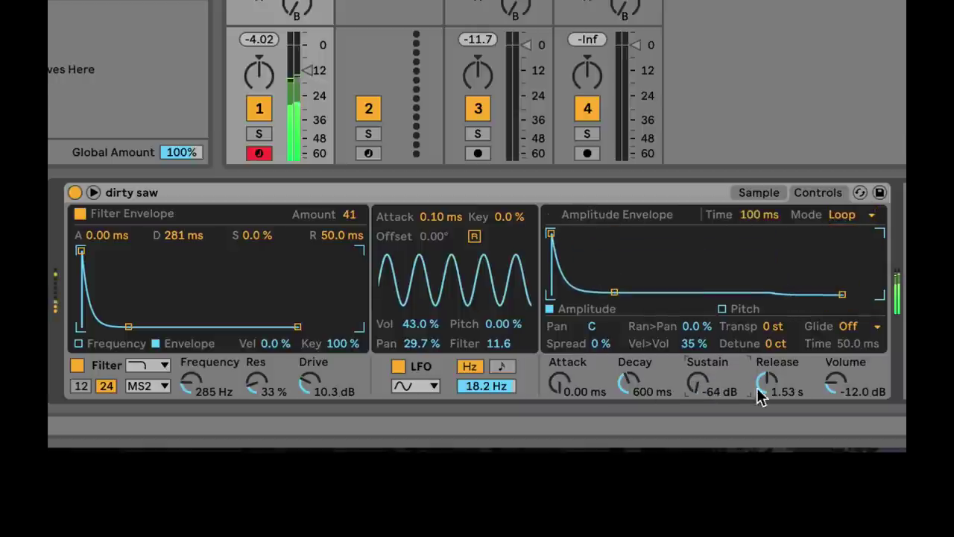
{"action": "left_click_drag", "start_coordinate": [764, 393], "coordinate": [765, 418]}
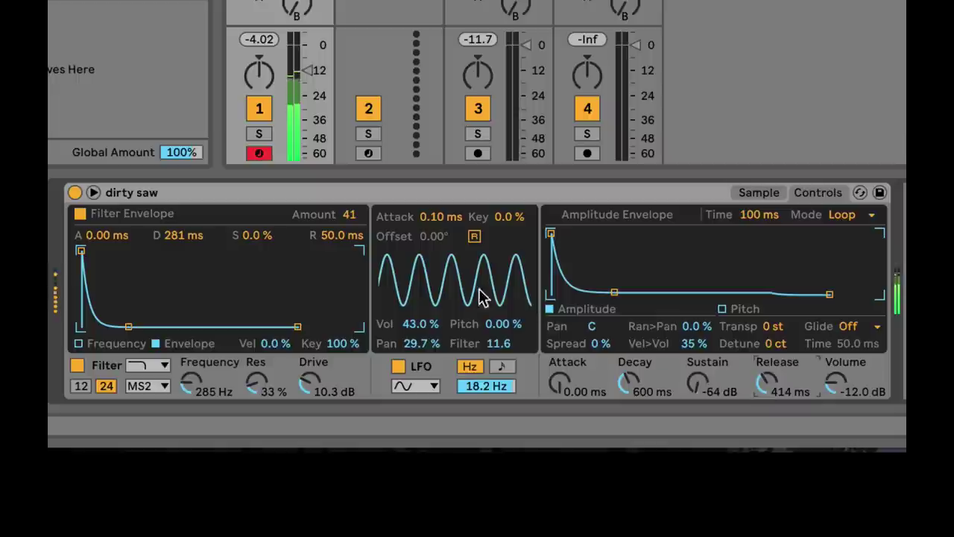
Turn off the LFO and set the amplitude envelope's release to 11.5 ms, loop time to 11.5 ms and decay to 206 ms.
{"action": "left_click", "coordinate": [398, 366]}
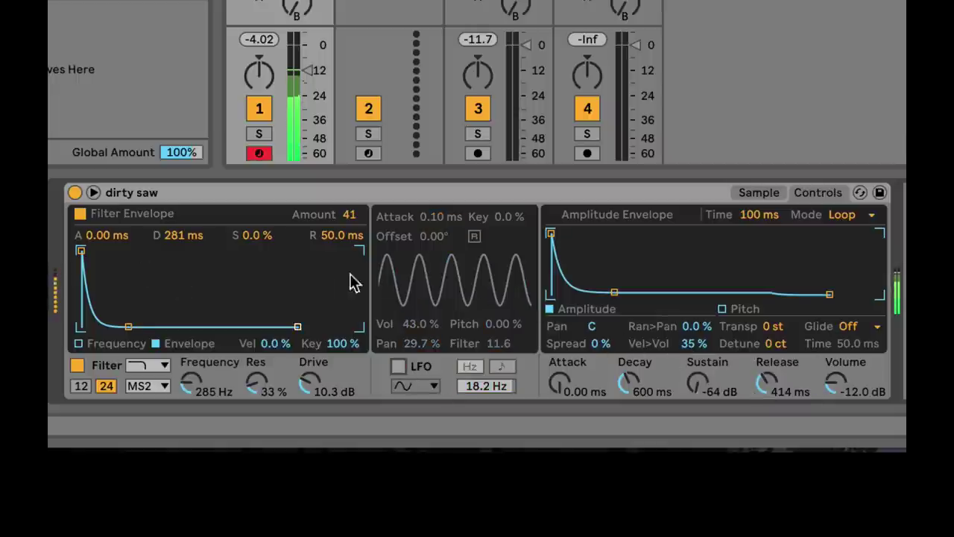
{"action": "left_click_drag", "start_coordinate": [766, 386], "coordinate": [765, 419]}
{"action": "left_click_drag", "start_coordinate": [629, 384], "coordinate": [629, 421]}
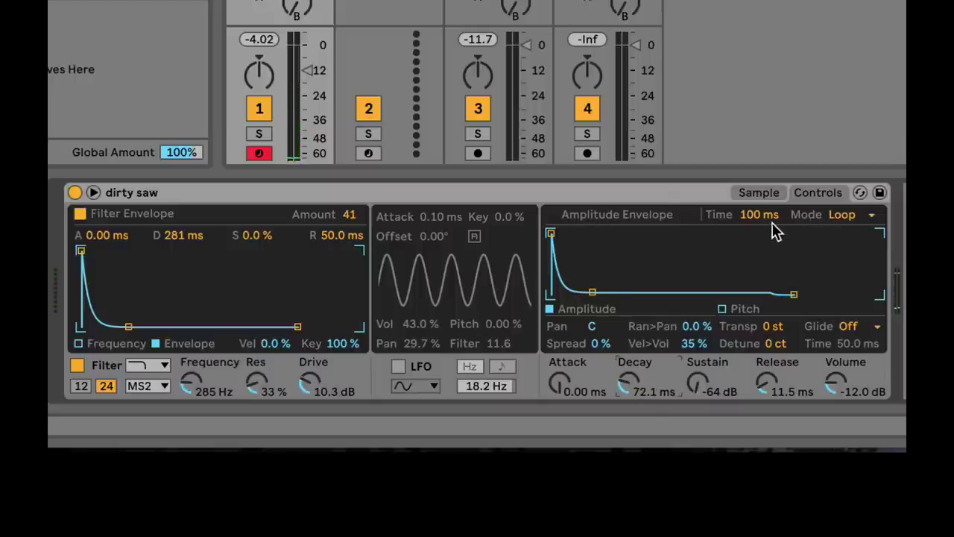
{"action": "left_click_drag", "start_coordinate": [767, 219], "coordinate": [768, 246]}
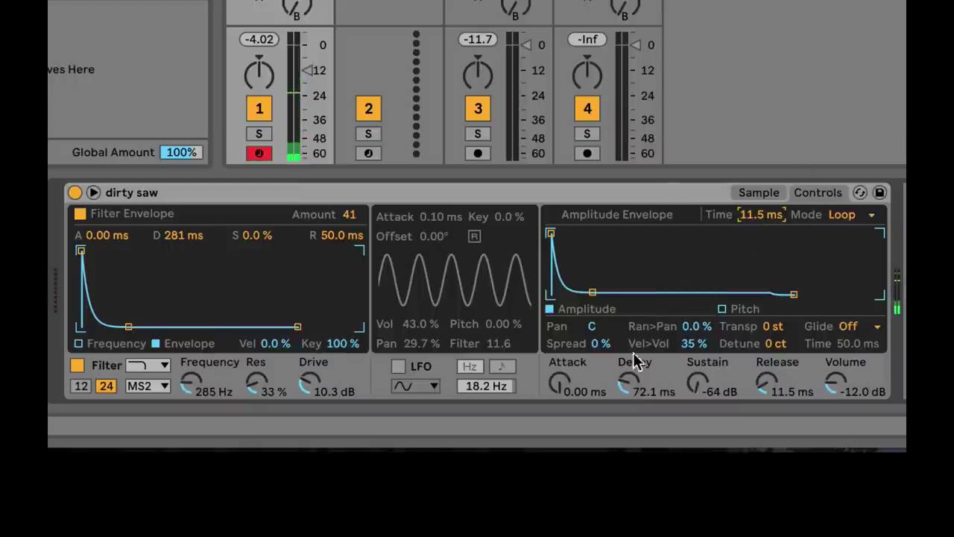
{"action": "mouse_move", "coordinate": [630, 383]}
{"action": "left_mouse_down"}
{"action": "mouse_move", "coordinate": [630, 429]}
{"action": "mouse_move", "coordinate": [630, 366]}
{"action": "mouse_move", "coordinate": [630, 426]}
{"action": "mouse_move", "coordinate": [630, 388]}
{"action": "left_mouse_up"}
{"action": "mouse_move", "coordinate": [629, 383]}
{"action": "left_mouse_down"}
{"action": "mouse_move", "coordinate": [628, 363]}
{"action": "mouse_move", "coordinate": [628, 374]}
{"action": "left_mouse_up"}
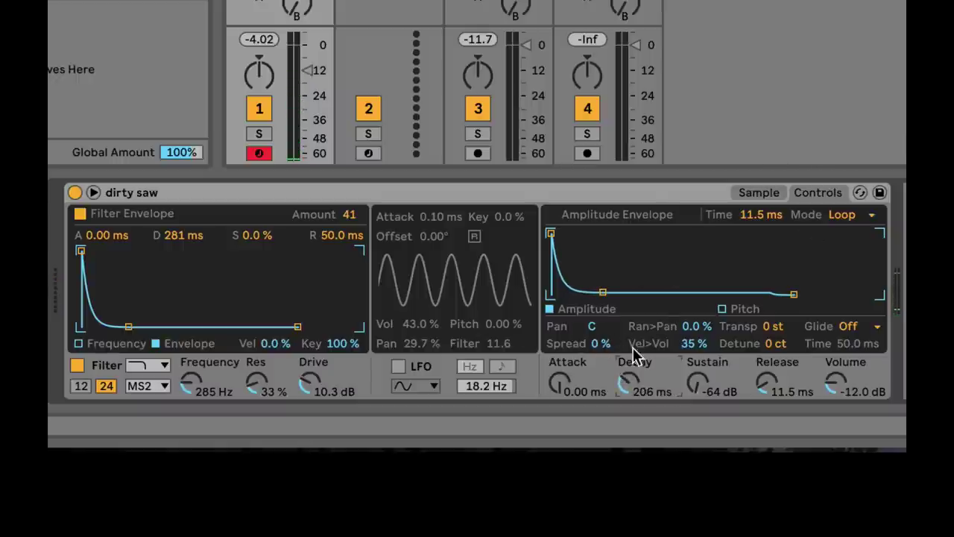
Raise Simpler's Spread to 100 %.
{"action": "left_click", "coordinate": [601, 343]}
{"action": "left_click", "coordinate": [697, 326]}
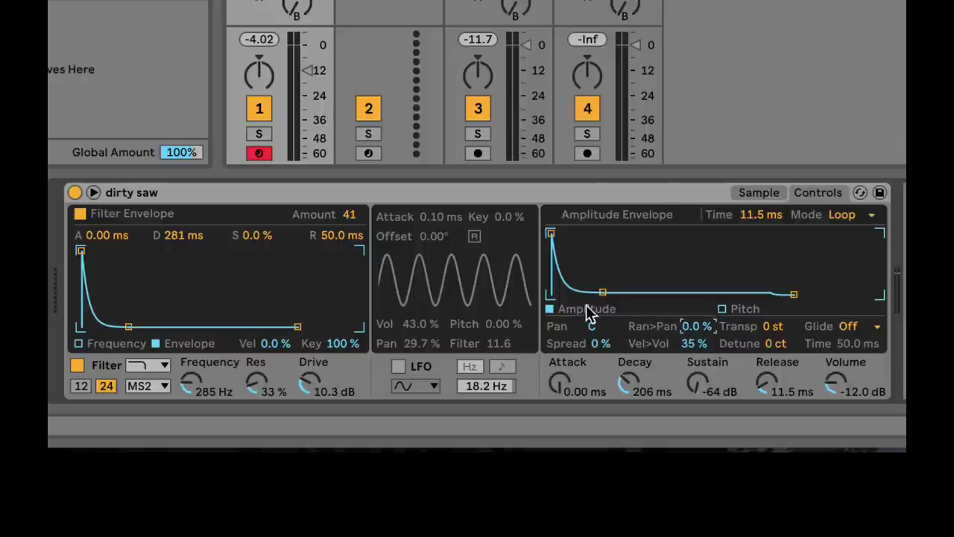
{"action": "left_click", "coordinate": [581, 200]}
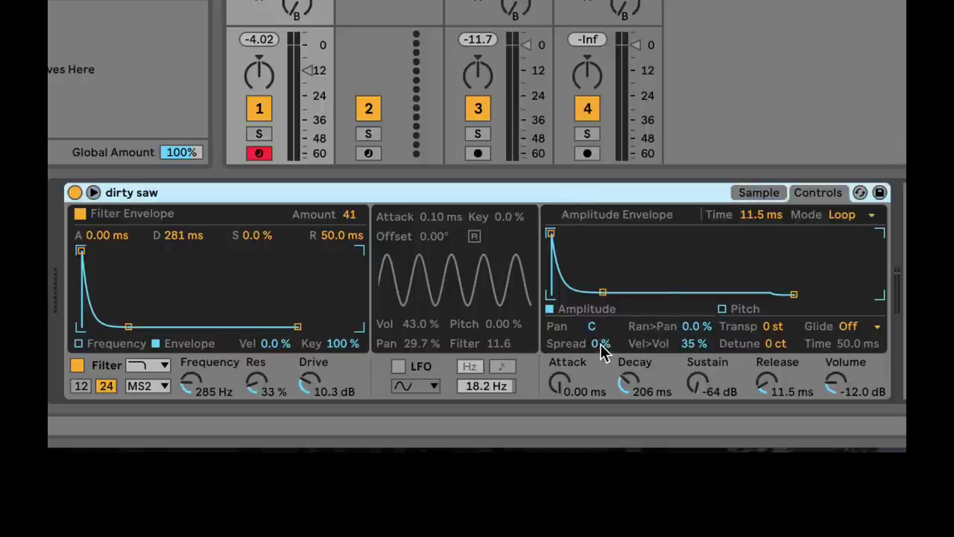
{"action": "mouse_move", "coordinate": [601, 346]}
{"action": "left_mouse_down"}
{"action": "mouse_move", "coordinate": [601, 334]}
{"action": "mouse_move", "coordinate": [603, 343]}
{"action": "left_mouse_up"}
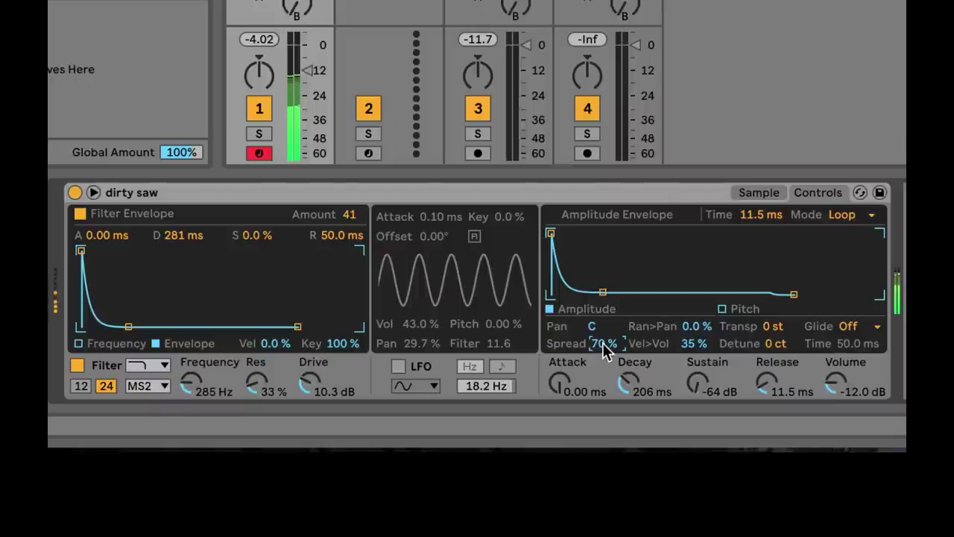
{"action": "left_click_drag", "start_coordinate": [602, 345], "coordinate": [602, 323]}
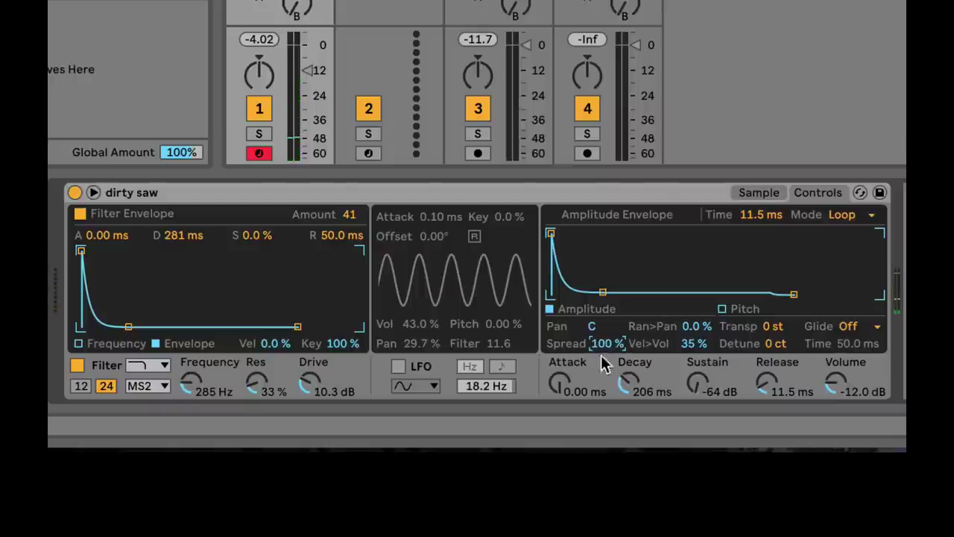
Set the amplitude envelope mode to None with 687 ms decay, -11 dB sustain and 908 ms release, and Simpler's volume to -8.00 dB.
{"action": "left_click", "coordinate": [828, 214]}
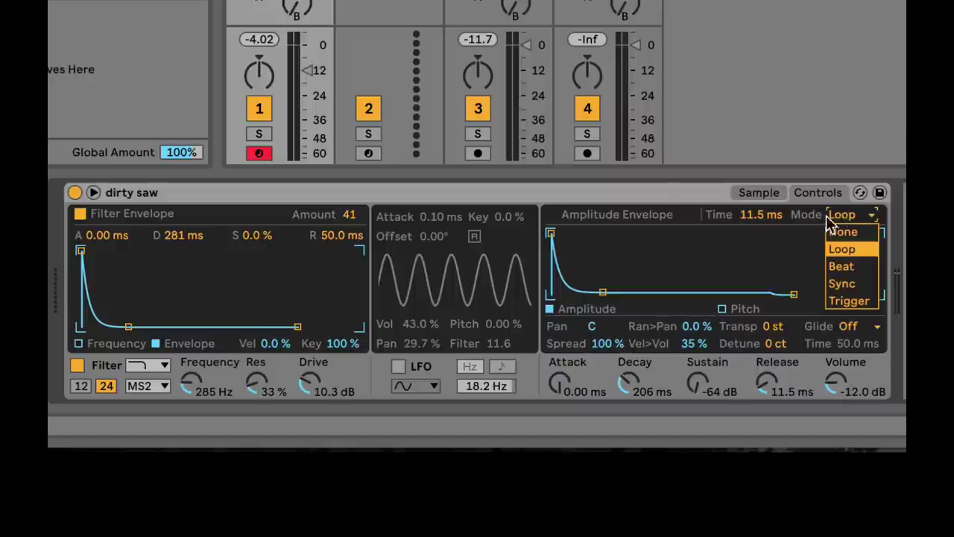
{"action": "left_click", "coordinate": [833, 234]}
{"action": "left_click_drag", "start_coordinate": [853, 384], "coordinate": [852, 375]}
{"action": "left_click_drag", "start_coordinate": [763, 386], "coordinate": [766, 354]}
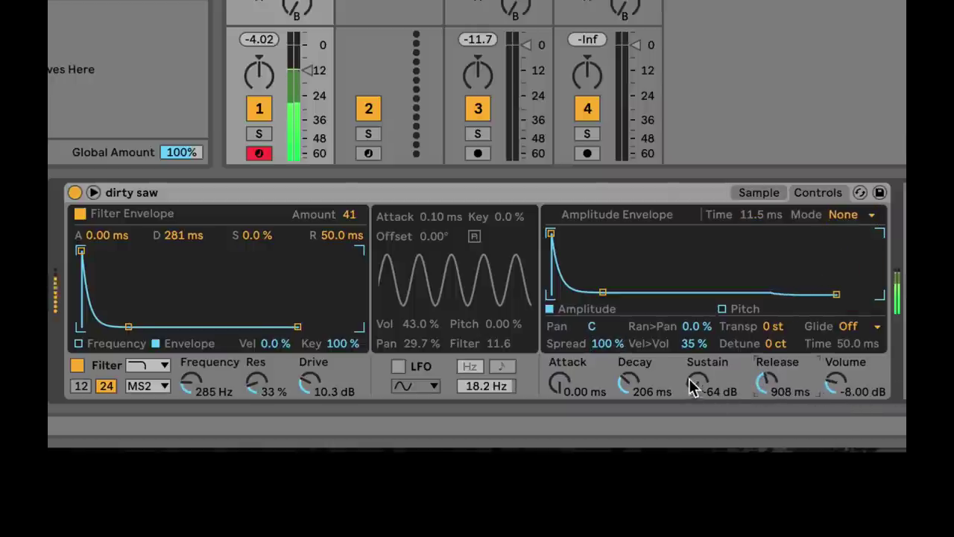
{"action": "left_click_drag", "start_coordinate": [692, 386], "coordinate": [692, 366]}
{"action": "left_click_drag", "start_coordinate": [630, 388], "coordinate": [630, 388]}
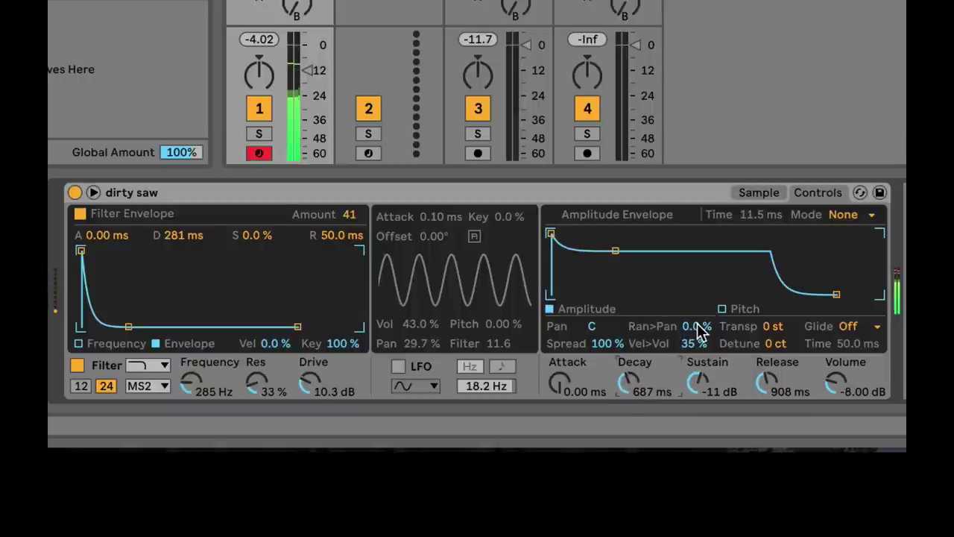
Try random pan amounts of 43 % and 90 %, reset it to 0.0 %, and set velocity-to-volume to 53 %.
{"action": "left_click_drag", "start_coordinate": [697, 326], "coordinate": [698, 322]}
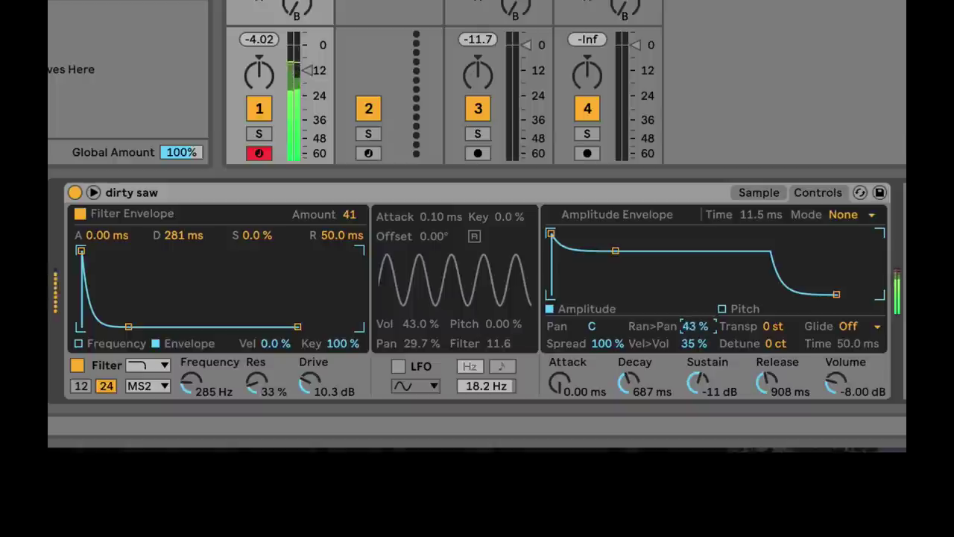
{"action": "left_click_drag", "start_coordinate": [697, 326], "coordinate": [697, 328]}
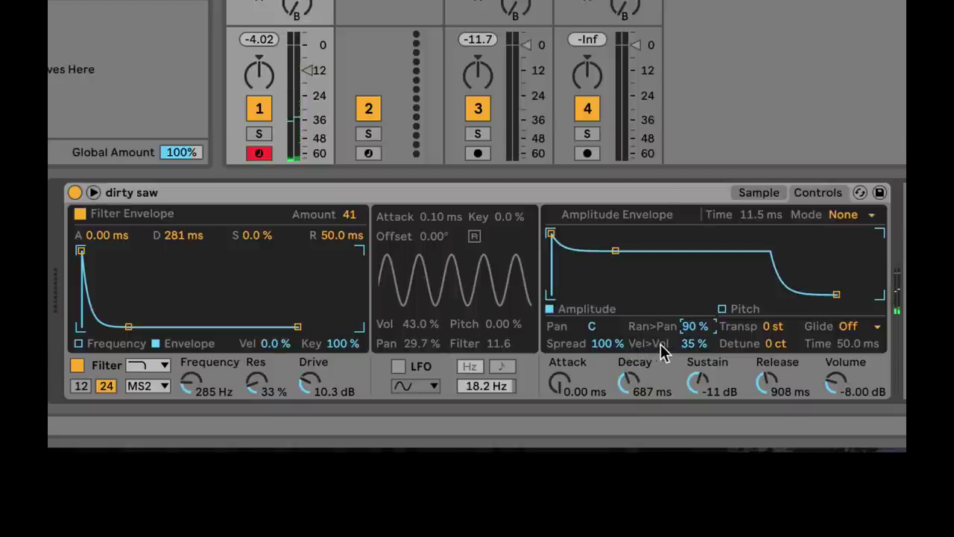
{"action": "left_click_drag", "start_coordinate": [688, 327], "coordinate": [687, 389]}
{"action": "left_click_drag", "start_coordinate": [687, 343], "coordinate": [686, 368]}
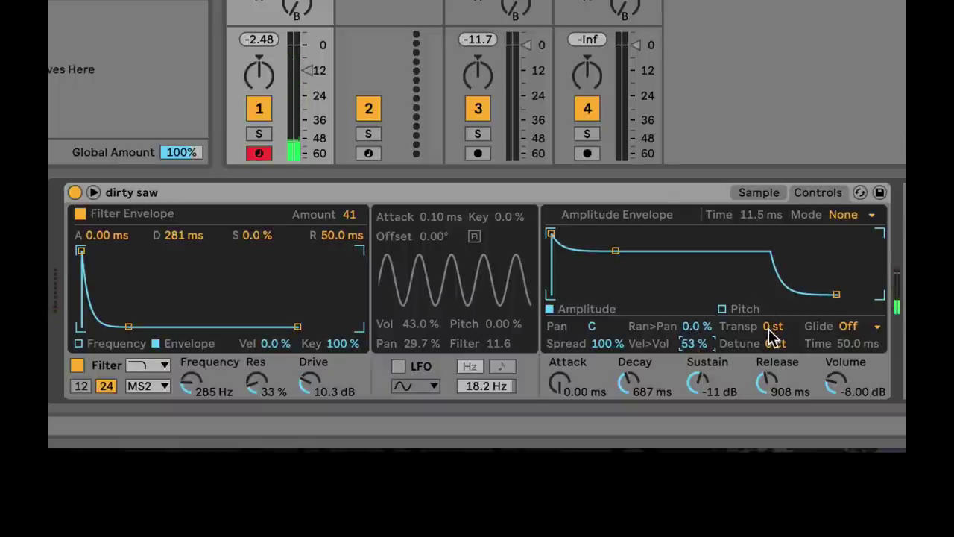
Set Glide to Portamento with a time of 26.4 ms and lower the velocity-to-volume amount.
{"action": "left_click", "coordinate": [844, 331]}
{"action": "left_click", "coordinate": [846, 334]}
{"action": "left_click", "coordinate": [854, 333]}
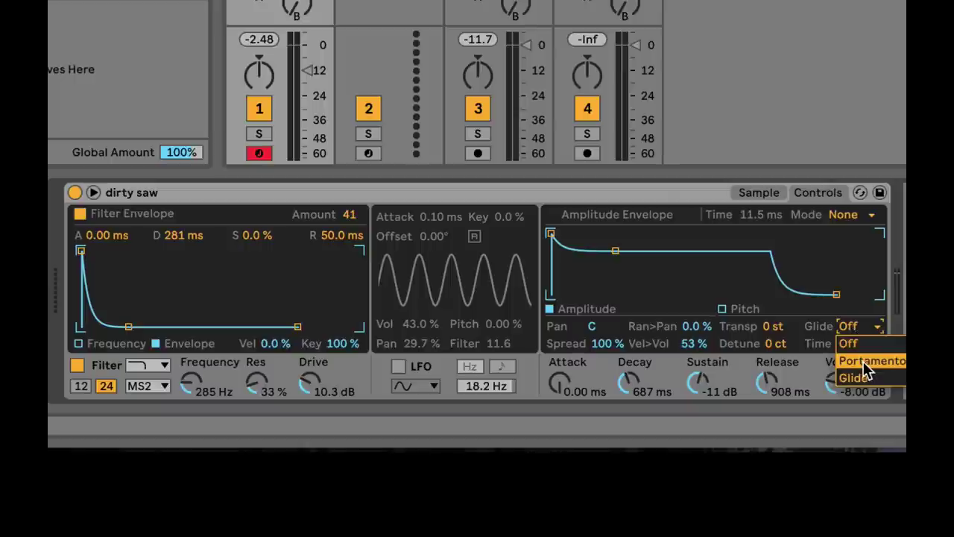
{"action": "left_click", "coordinate": [857, 361]}
{"action": "left_click_drag", "start_coordinate": [854, 339], "coordinate": [849, 345]}
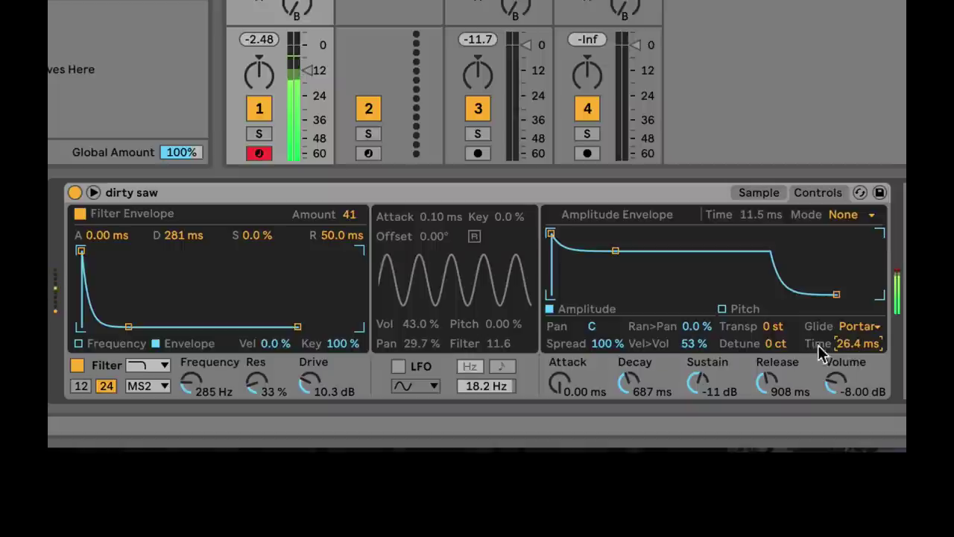
{"action": "left_click_drag", "start_coordinate": [693, 343], "coordinate": [693, 358]}
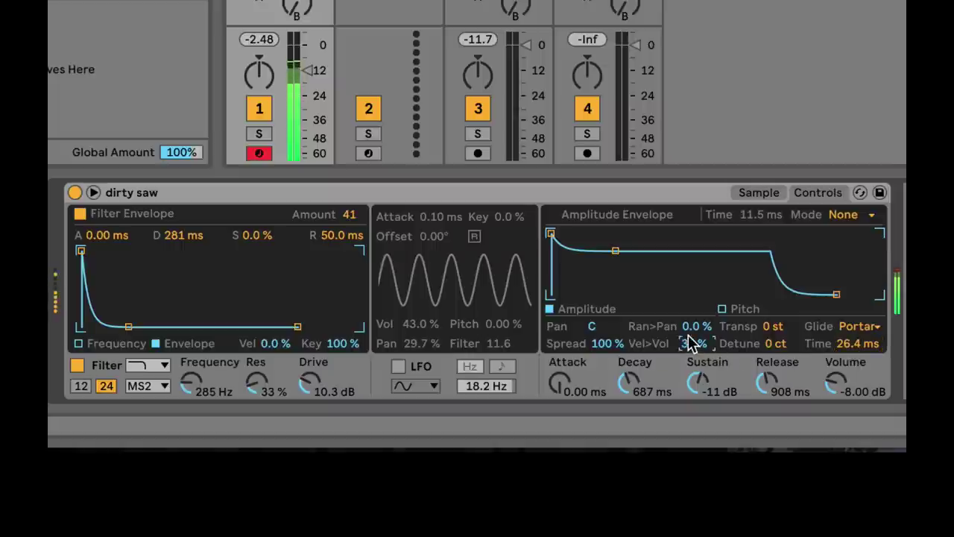
{"action": "mouse_move", "coordinate": [858, 344]}
{"action": "left_mouse_down"}
{"action": "mouse_move", "coordinate": [858, 298]}
{"action": "mouse_move", "coordinate": [860, 343]}
{"action": "left_mouse_up"}
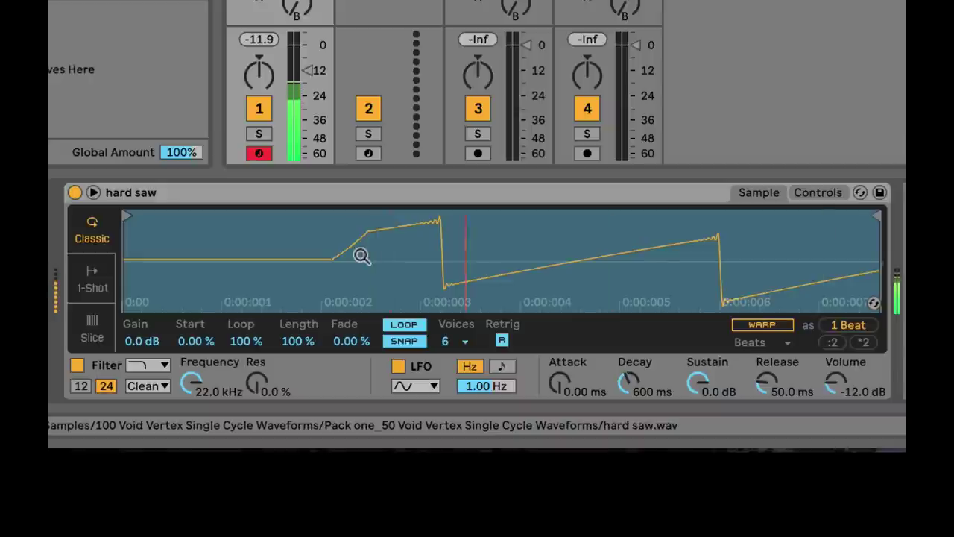
{"action": "left_click", "coordinate": [267, 190]}
{"action": "left_click_drag", "start_coordinate": [194, 383], "coordinate": [194, 328]}
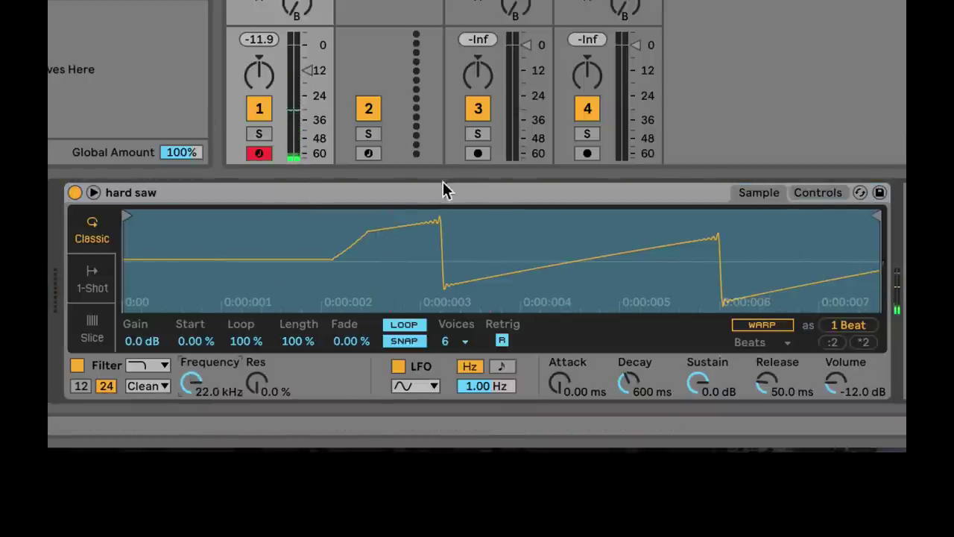
{"action": "left_click", "coordinate": [425, 195]}
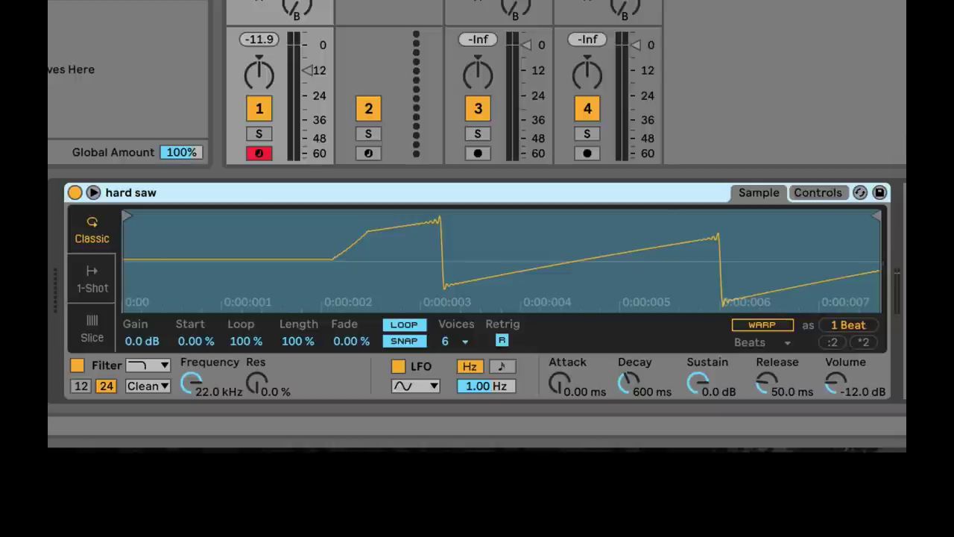
{"action": "left_click", "coordinate": [905, 291]}
Group the hard saw Simpler into an Instrument Rack and show the rack's chain list.
{"action": "left_click", "coordinate": [235, 197]}
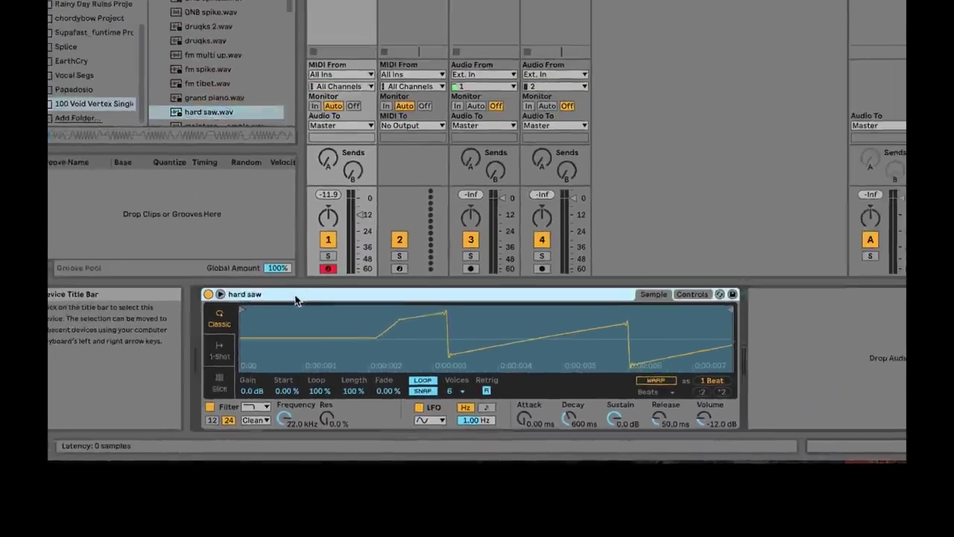
{"action": "right_click", "coordinate": [253, 227]}
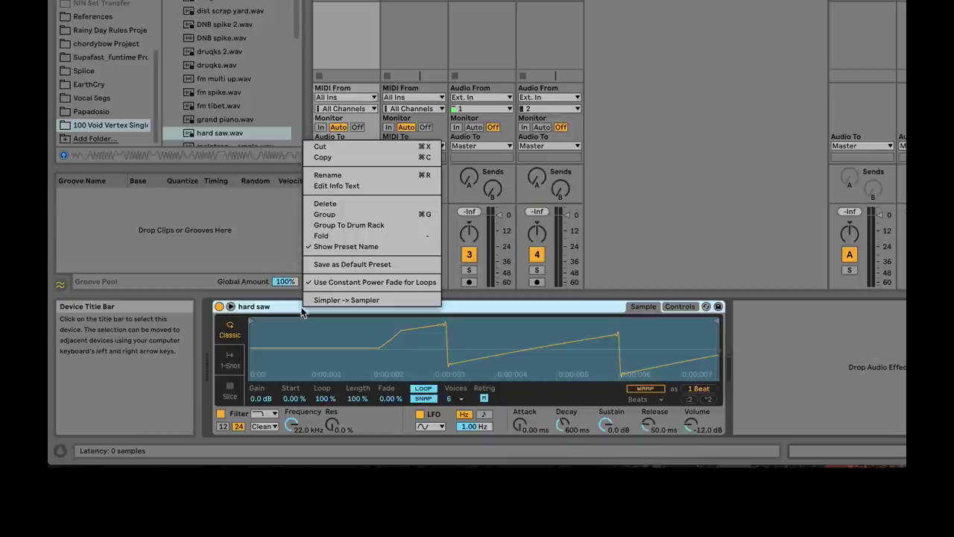
{"action": "left_click", "coordinate": [330, 215]}
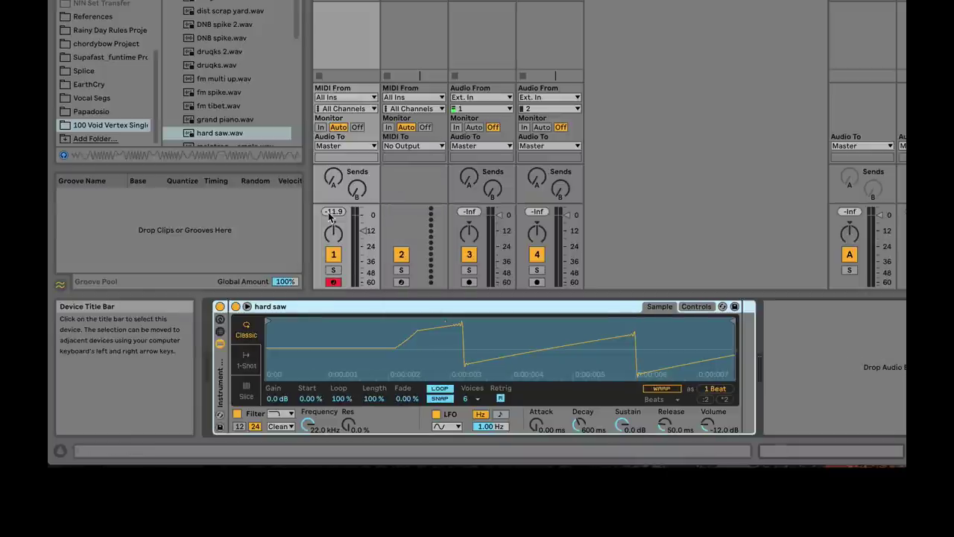
{"action": "left_click", "coordinate": [220, 345]}
{"action": "left_click", "coordinate": [220, 345]}
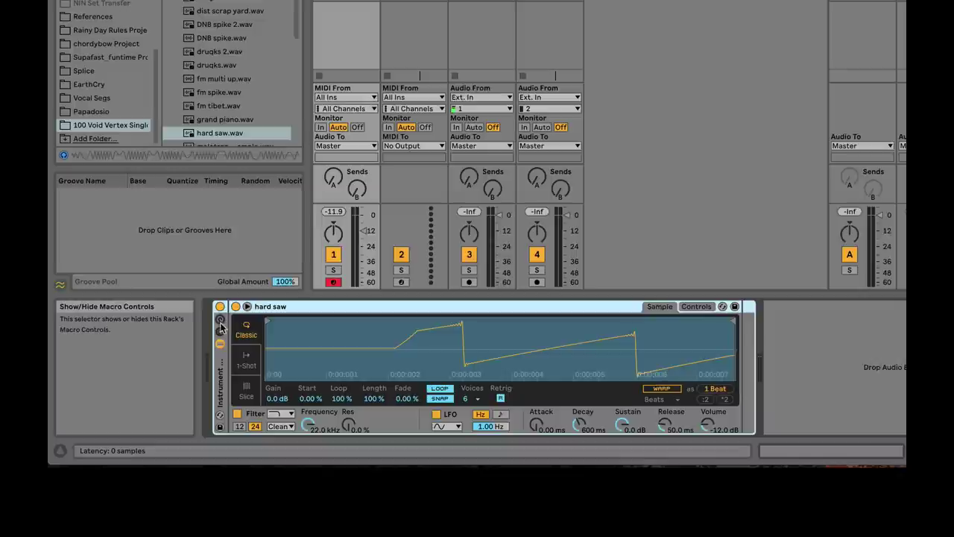
{"action": "left_click", "coordinate": [220, 333]}
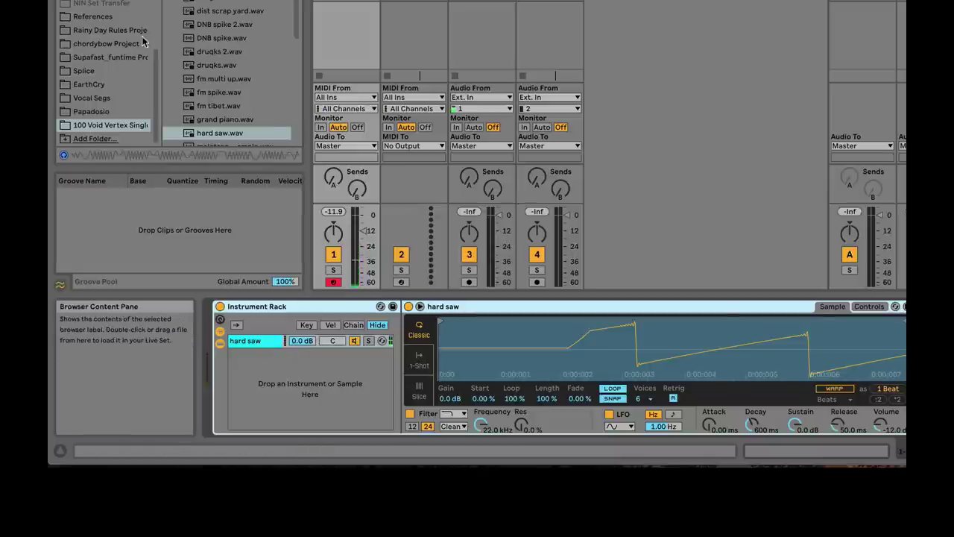
Add an empty Simpler from the Instruments category as a second chain in the Instrument Rack.
{"action": "scroll", "coordinate": [142, 45], "scroll_direction": "up", "scroll_amount": 8}
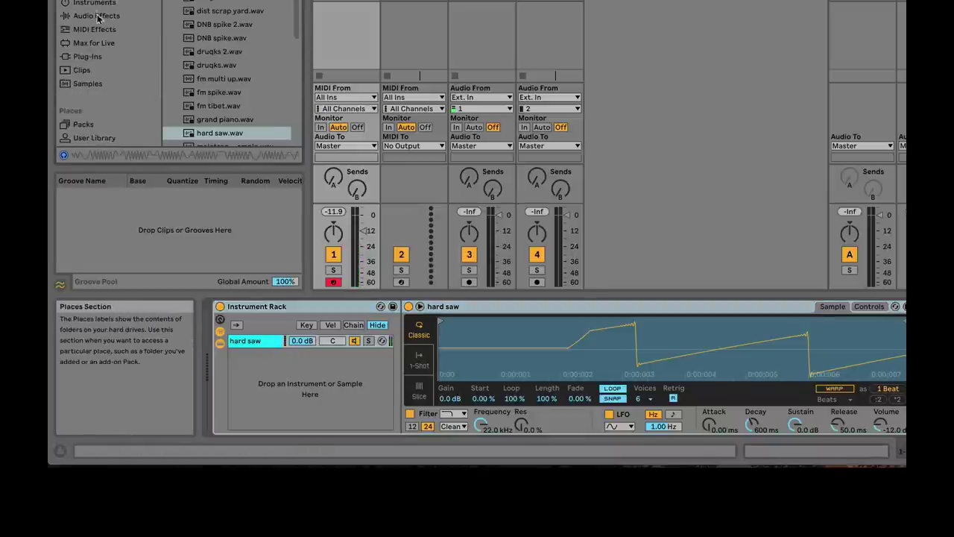
{"action": "left_click", "coordinate": [95, 3]}
{"action": "left_click_drag", "start_coordinate": [201, 43], "coordinate": [285, 374]}
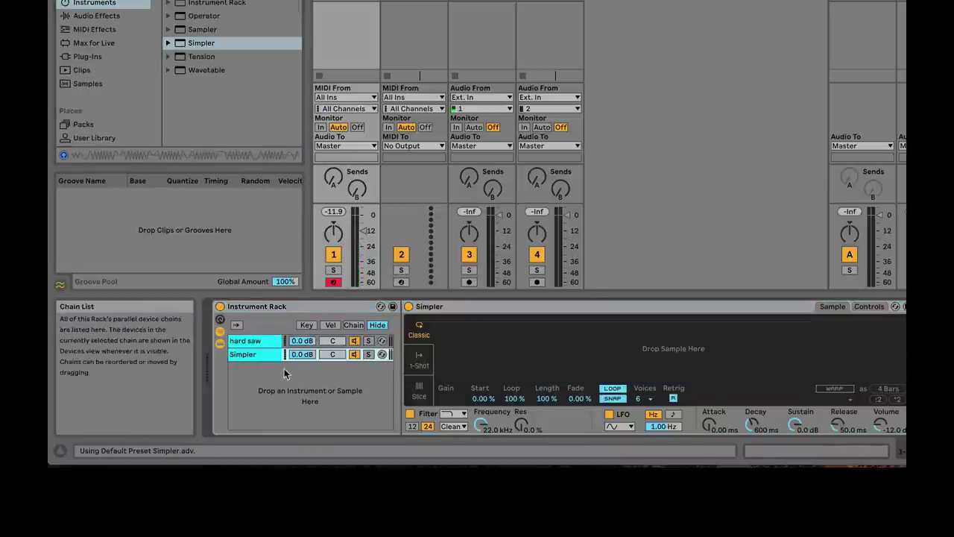
Load dirty sine.wav from the 100 Void Vertex Single Cycle folder into the empty Simpler of the second chain.
{"action": "left_click", "coordinate": [246, 341]}
{"action": "left_click", "coordinate": [246, 354]}
{"action": "scroll", "coordinate": [128, 93], "scroll_direction": "down", "scroll_amount": 6}
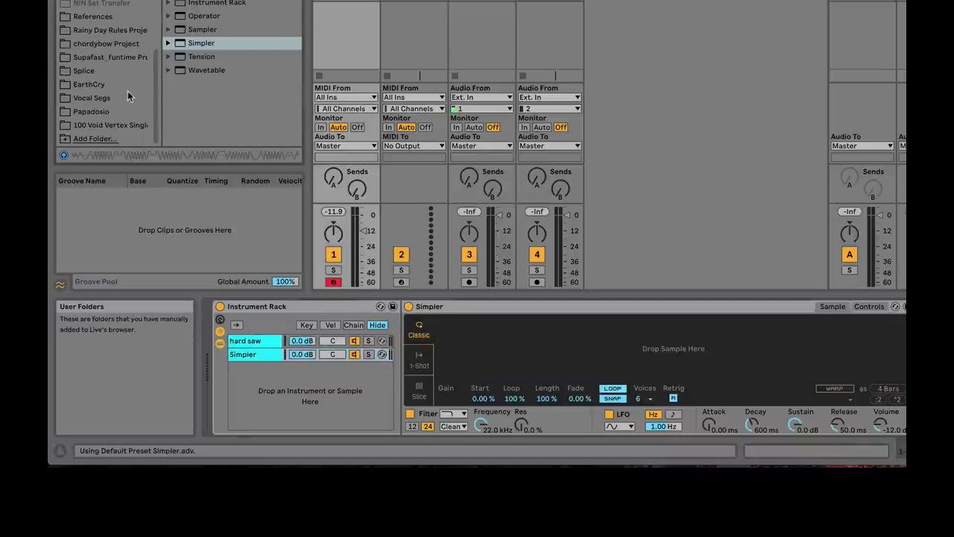
{"action": "left_click", "coordinate": [130, 112]}
{"action": "left_click", "coordinate": [131, 124]}
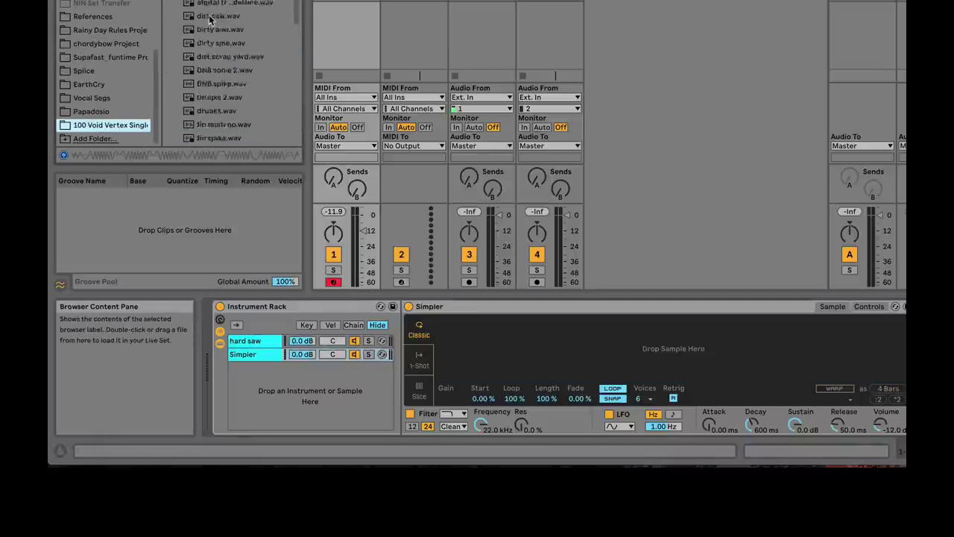
{"action": "scroll", "coordinate": [217, 37], "scroll_direction": "up", "scroll_amount": 3}
{"action": "scroll", "coordinate": [235, 78], "scroll_direction": "down", "scroll_amount": 2}
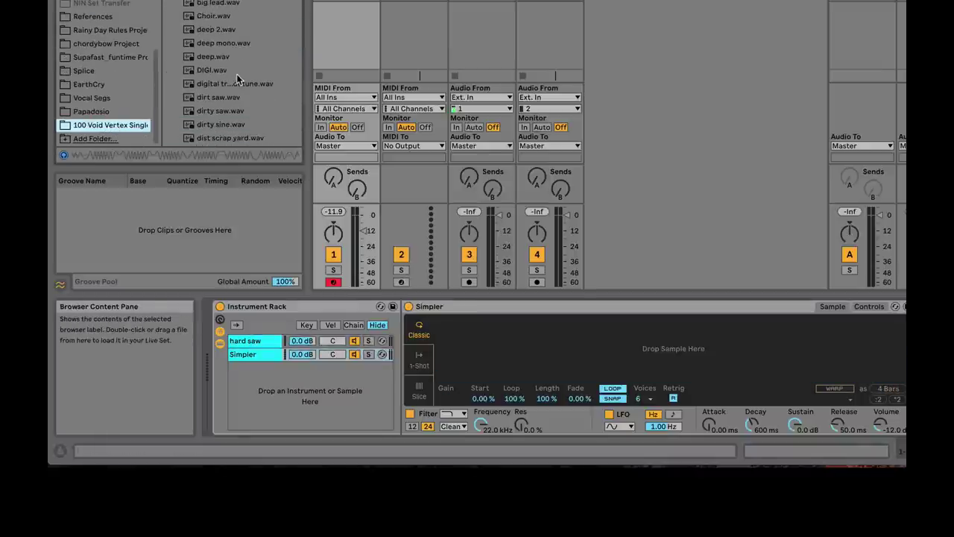
{"action": "scroll", "coordinate": [231, 118], "scroll_direction": "down", "scroll_amount": 3}
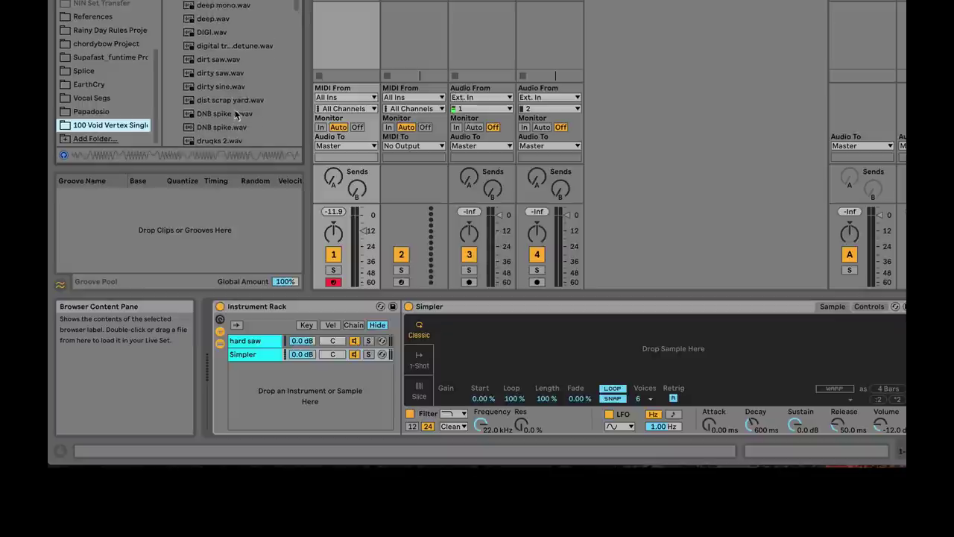
{"action": "left_click_drag", "start_coordinate": [220, 94], "coordinate": [489, 362]}
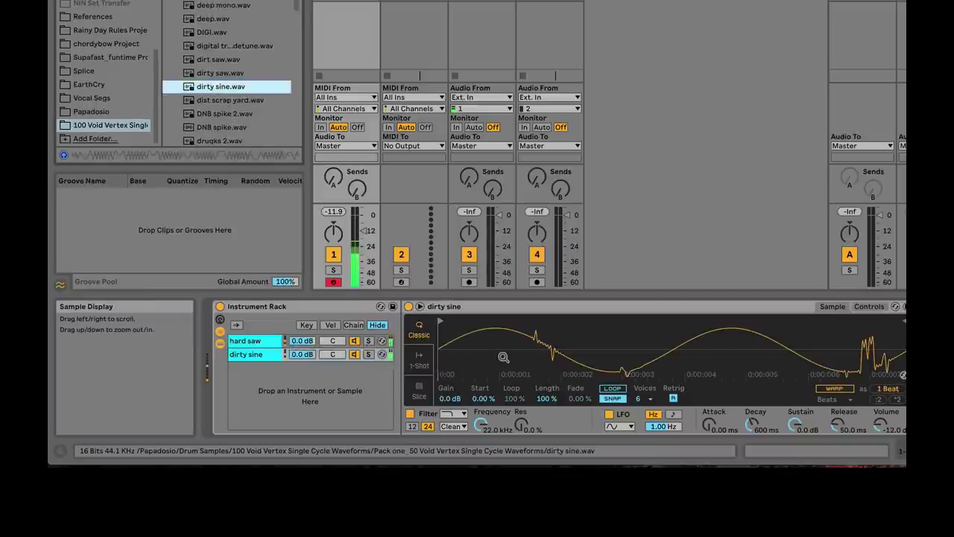
Turn on looped playback for the dirty sine Simpler.
{"action": "left_click", "coordinate": [354, 344]}
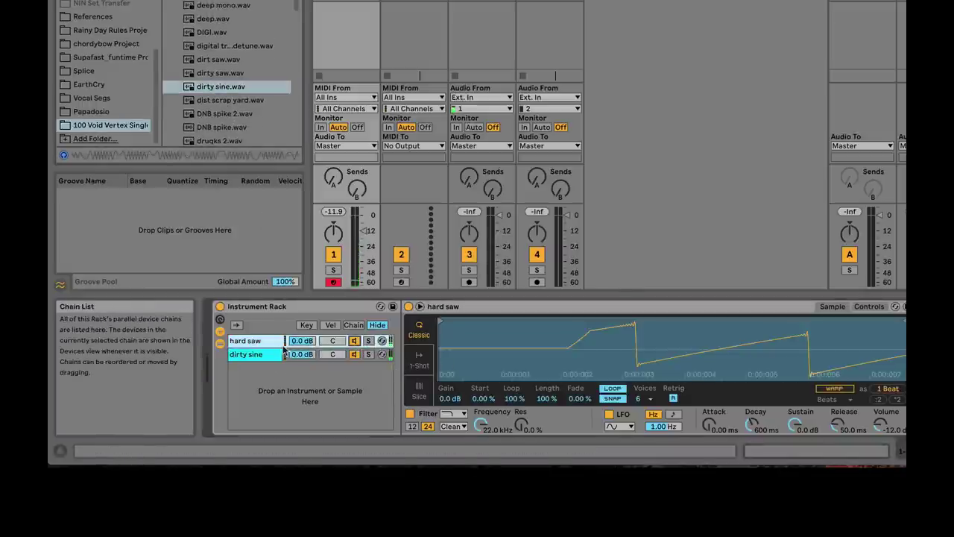
{"action": "left_click", "coordinate": [262, 356]}
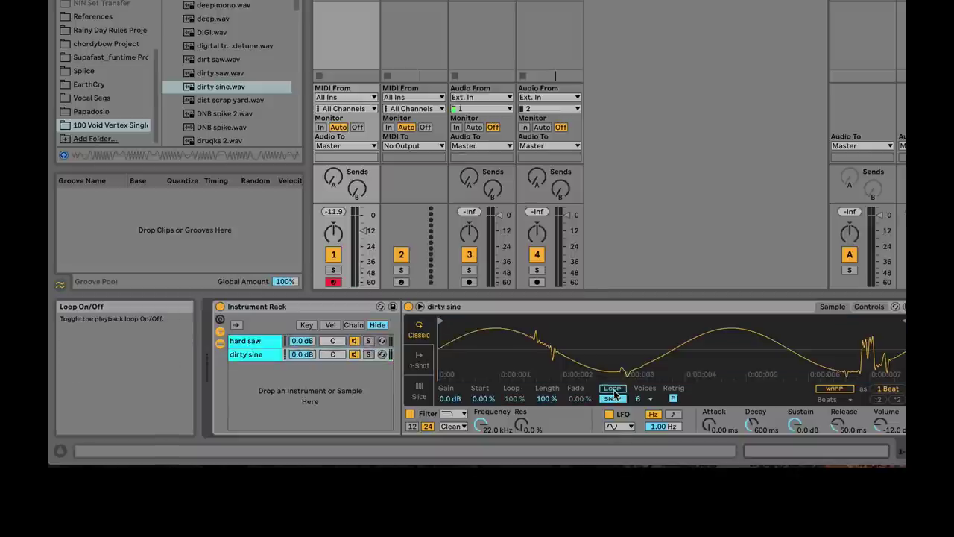
{"action": "left_click", "coordinate": [612, 388]}
Audition each chain alone by muting hard saw, then dirty sine, and reactivate both.
{"action": "left_click", "coordinate": [355, 342]}
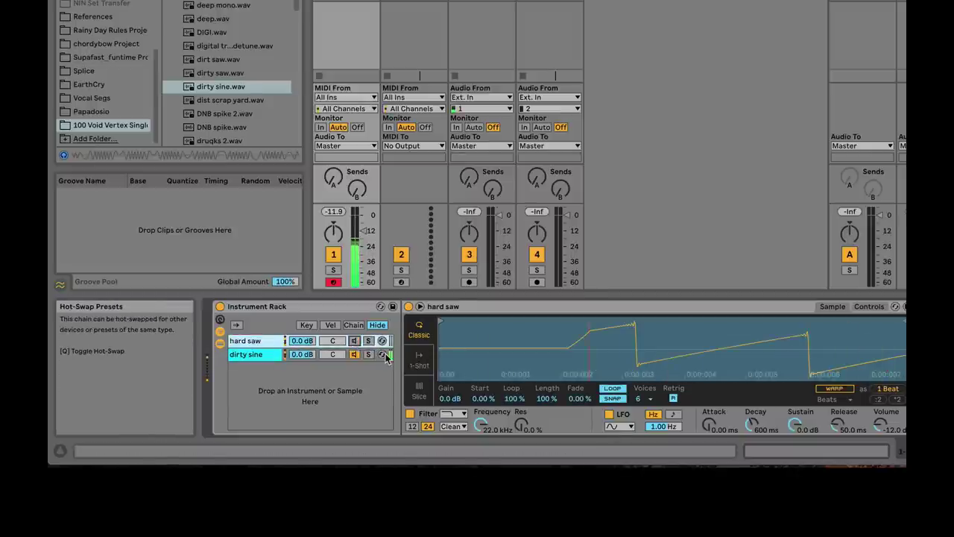
{"action": "left_click", "coordinate": [354, 341]}
{"action": "left_click", "coordinate": [355, 355]}
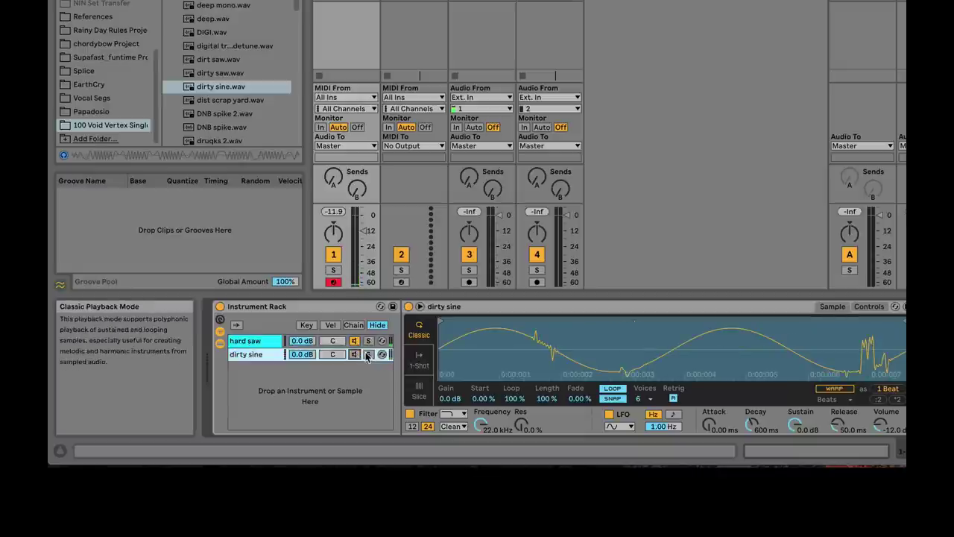
{"action": "left_click", "coordinate": [355, 355]}
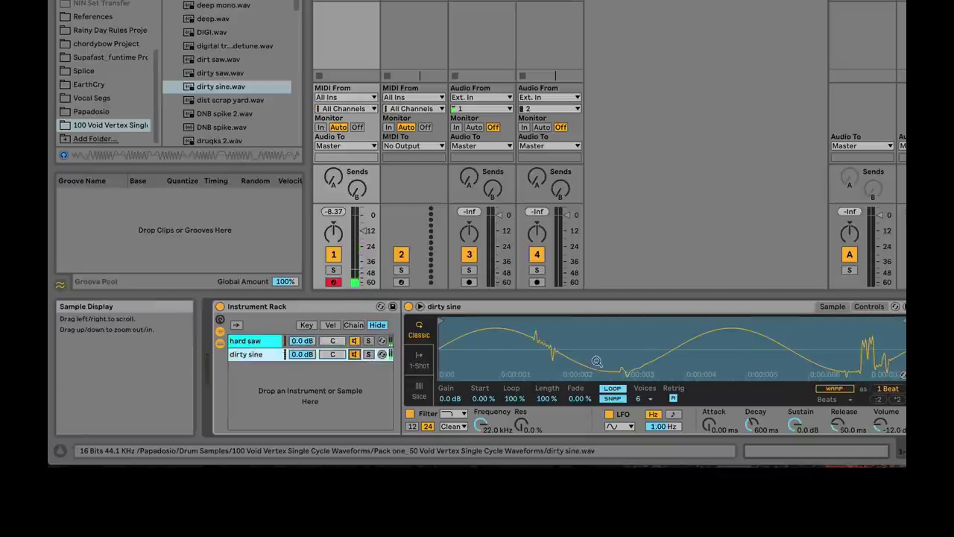
Compare the Simpler settings of the hard saw and dirty sine chains by switching between them.
{"action": "left_click", "coordinate": [254, 341]}
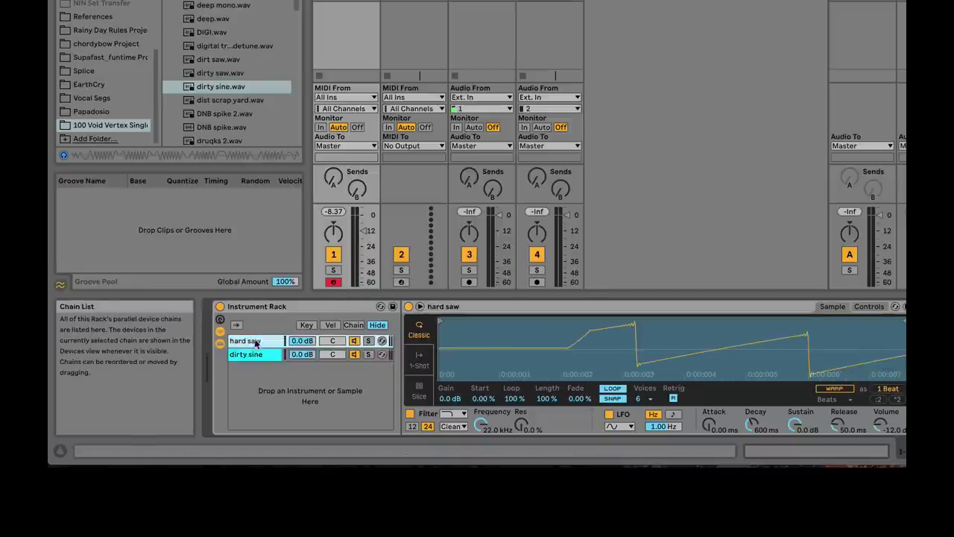
{"action": "left_click", "coordinate": [255, 355]}
{"action": "left_click", "coordinate": [253, 341]}
{"action": "left_click", "coordinate": [255, 355]}
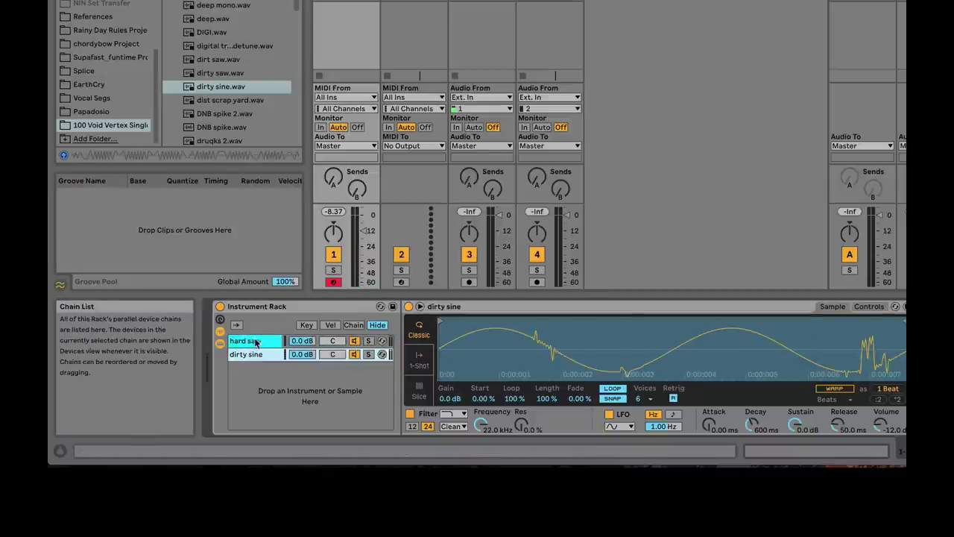
{"action": "left_click", "coordinate": [253, 341]}
{"action": "left_click", "coordinate": [257, 356]}
{"action": "left_click", "coordinate": [257, 342]}
Mute the hard saw chain and lower the dirty sine's filter cutoff frequency to 2.57 kHz.
{"action": "left_click", "coordinate": [258, 356]}
{"action": "left_click_drag", "start_coordinate": [480, 432], "coordinate": [480, 477]}
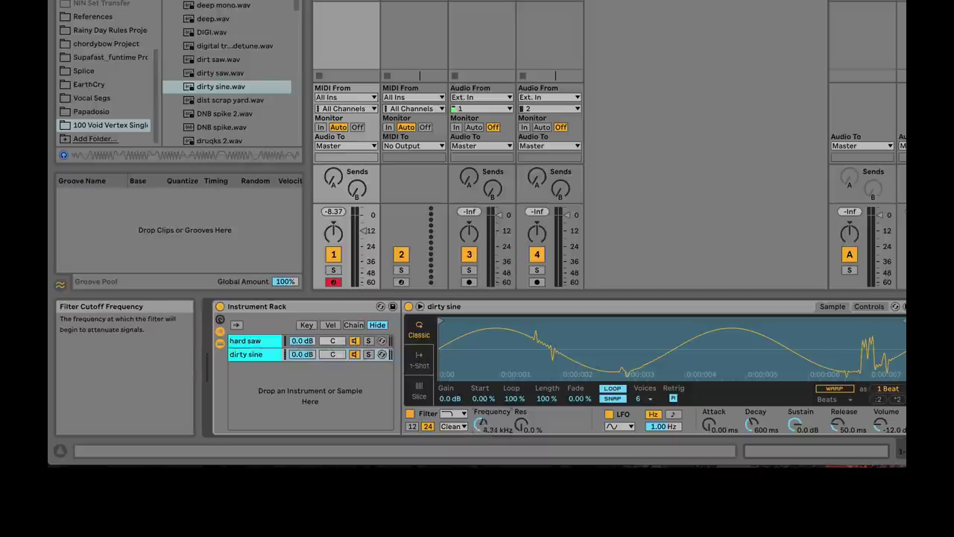
{"action": "left_click", "coordinate": [354, 341]}
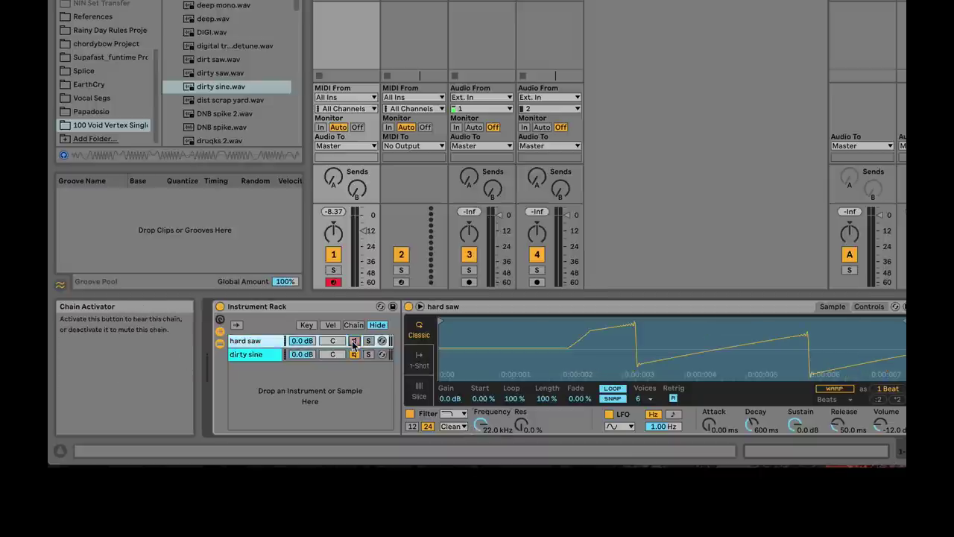
{"action": "left_click", "coordinate": [270, 356]}
{"action": "left_click_drag", "start_coordinate": [481, 425], "coordinate": [481, 434]}
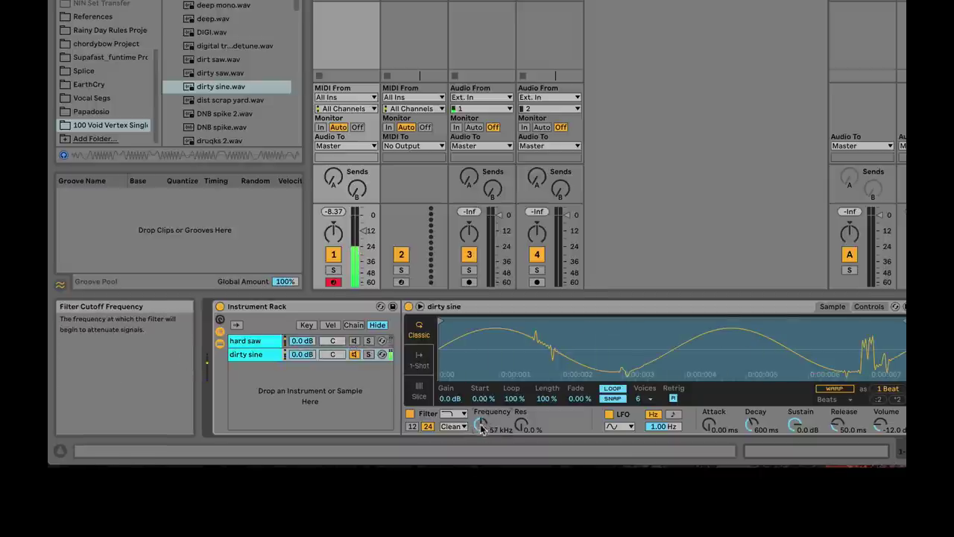
Transpose the dirty sine Simpler by -12 st and raise its filter cutoff to 4.45 kHz.
{"action": "left_click", "coordinate": [869, 306]}
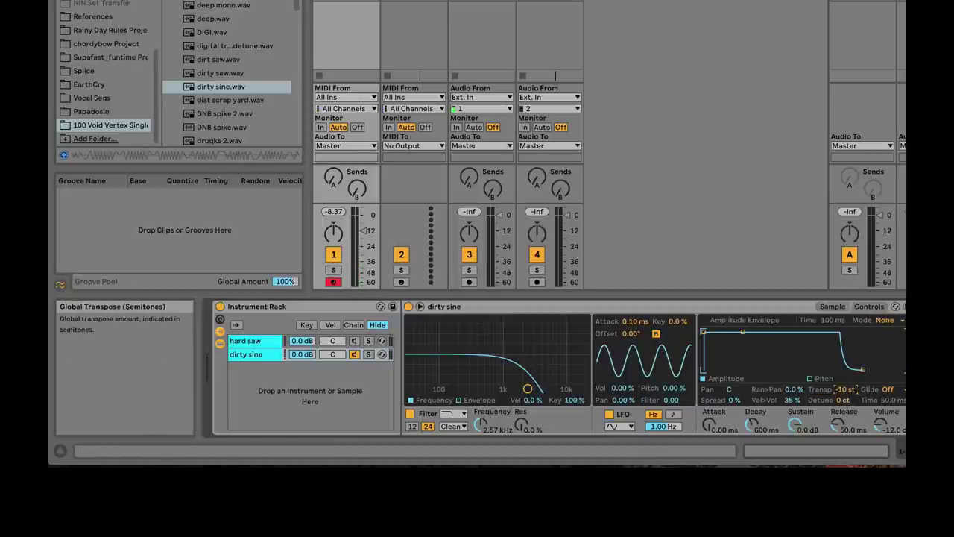
{"action": "left_click_drag", "start_coordinate": [842, 391], "coordinate": [842, 389]}
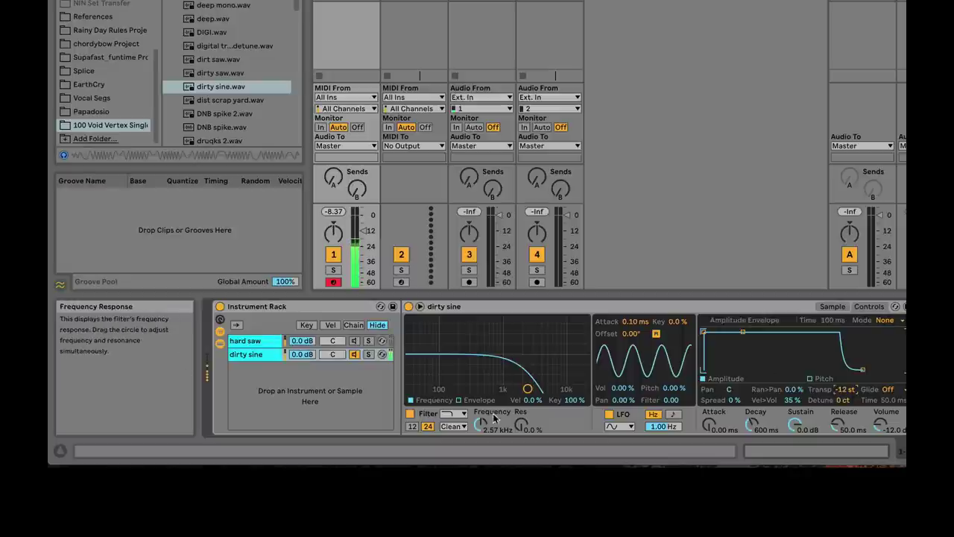
{"action": "left_click_drag", "start_coordinate": [528, 388], "coordinate": [535, 389]}
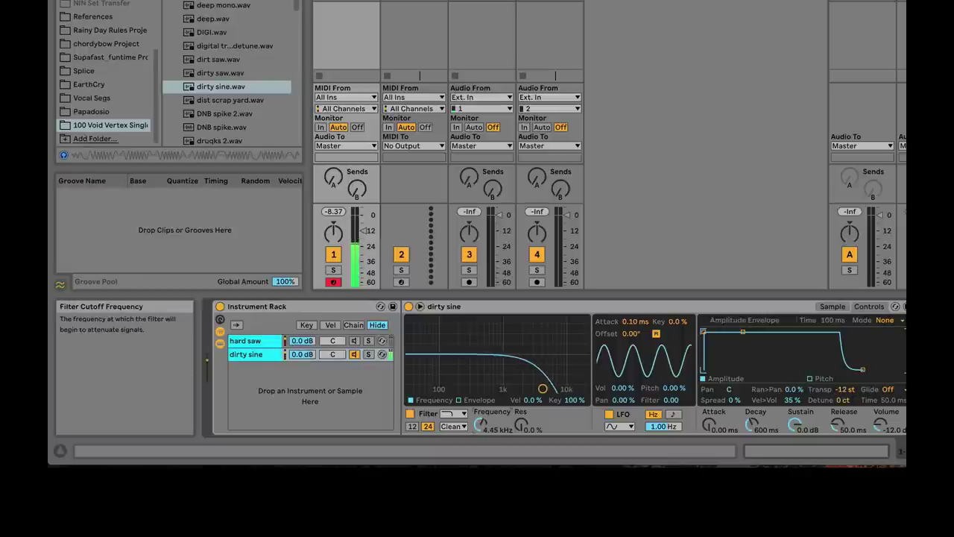
Switch the mute from the hard saw chain to dirty sine and limit the dirty sine Simpler to 1 voice.
{"action": "left_click", "coordinate": [241, 342]}
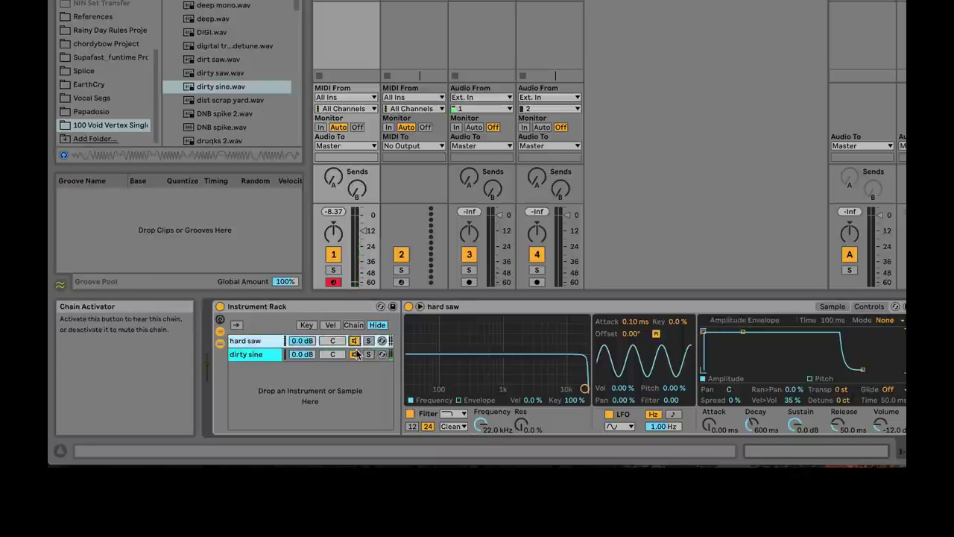
{"action": "left_click", "coordinate": [247, 354]}
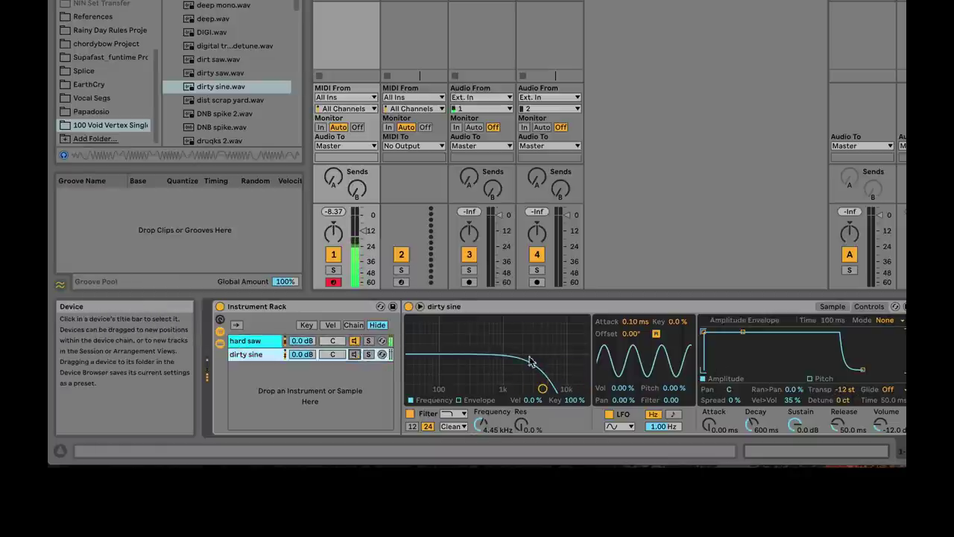
{"action": "left_click", "coordinate": [833, 307]}
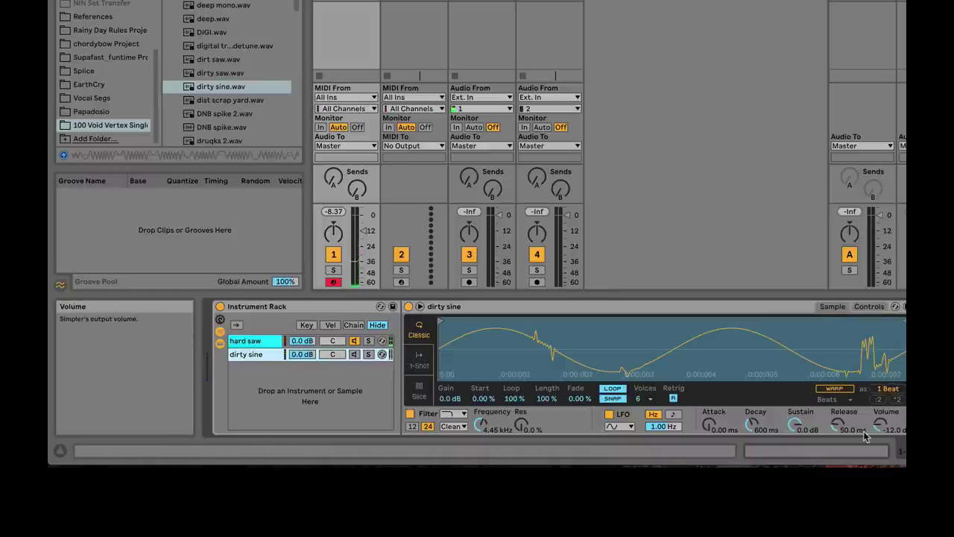
{"action": "left_click", "coordinate": [643, 399]}
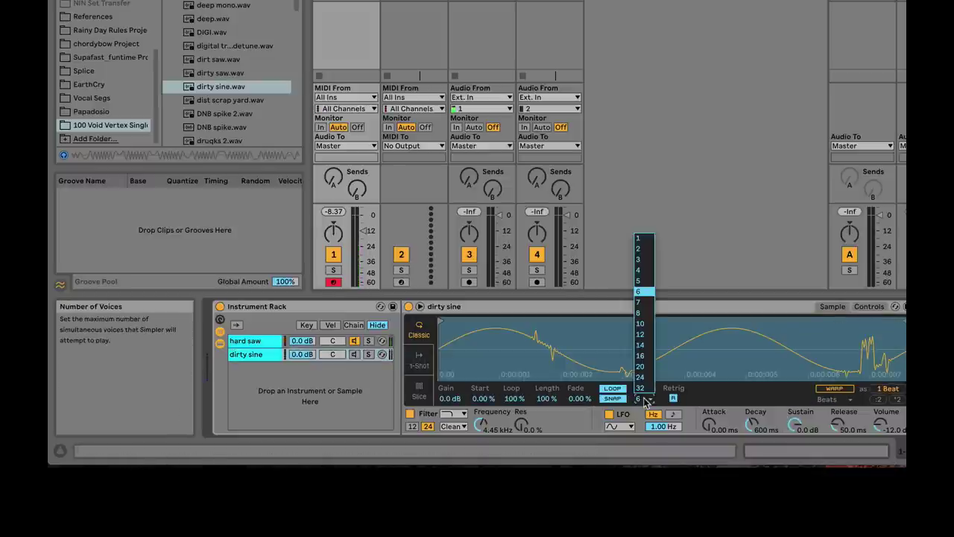
{"action": "left_click", "coordinate": [639, 238]}
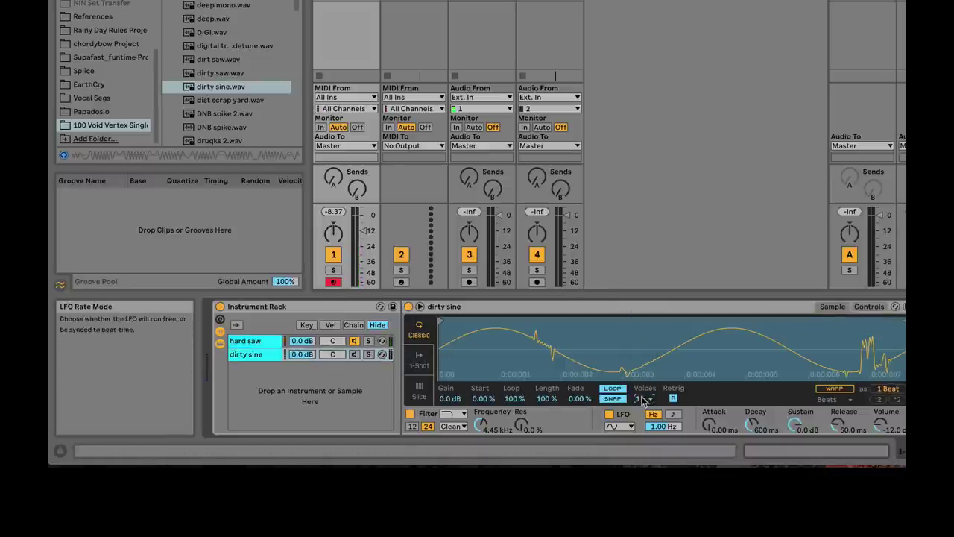
Limit the hard saw Simpler to 1 voice.
{"action": "left_click", "coordinate": [256, 342]}
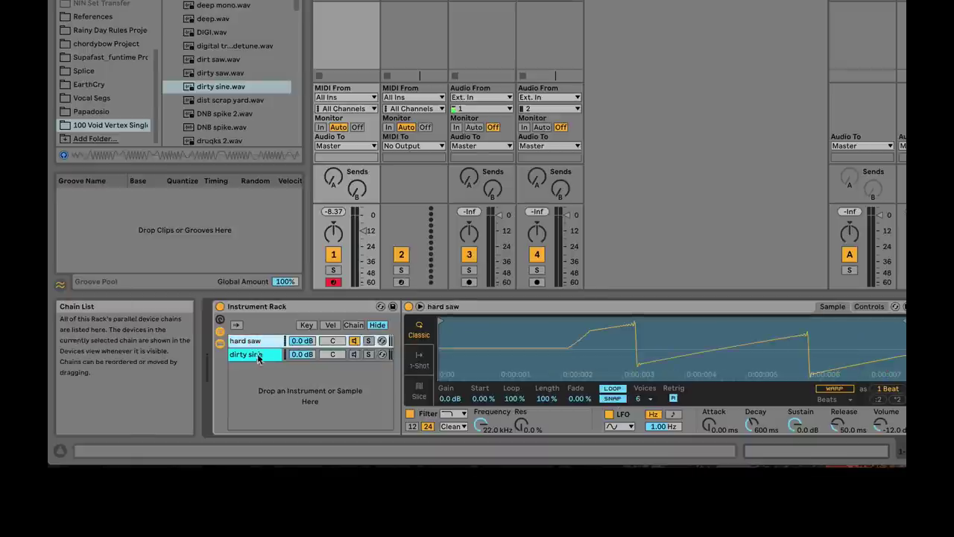
{"action": "left_click", "coordinate": [257, 355]}
{"action": "left_click", "coordinate": [248, 340]}
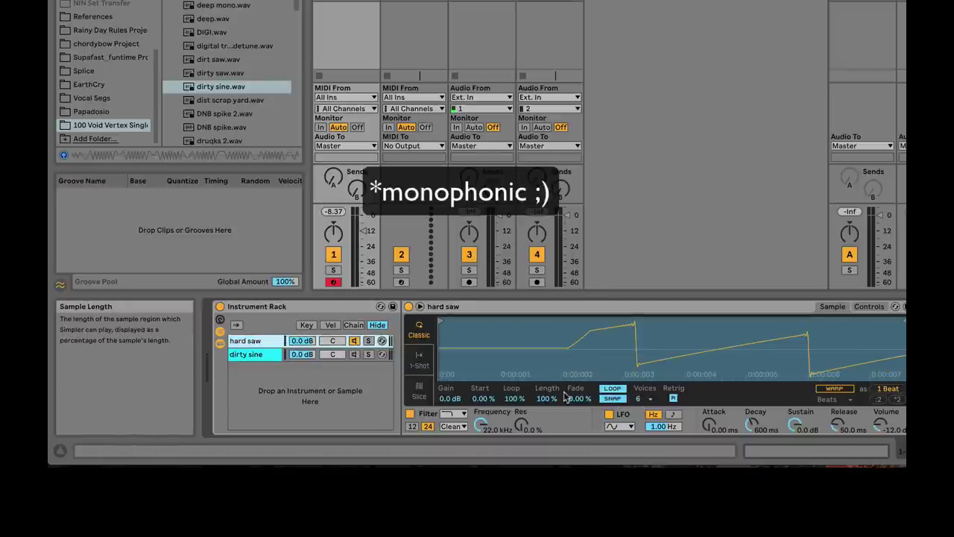
{"action": "left_click", "coordinate": [642, 398]}
{"action": "left_click", "coordinate": [646, 238]}
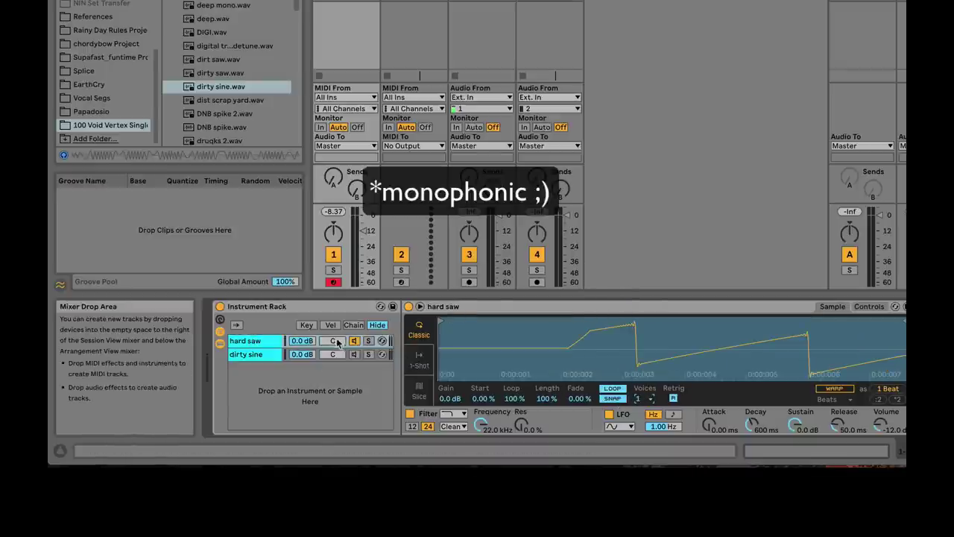
Set Glide to Portamento on both the hard saw and dirty sine Simplers and reactivate the dirty sine chain.
{"action": "left_click", "coordinate": [876, 308]}
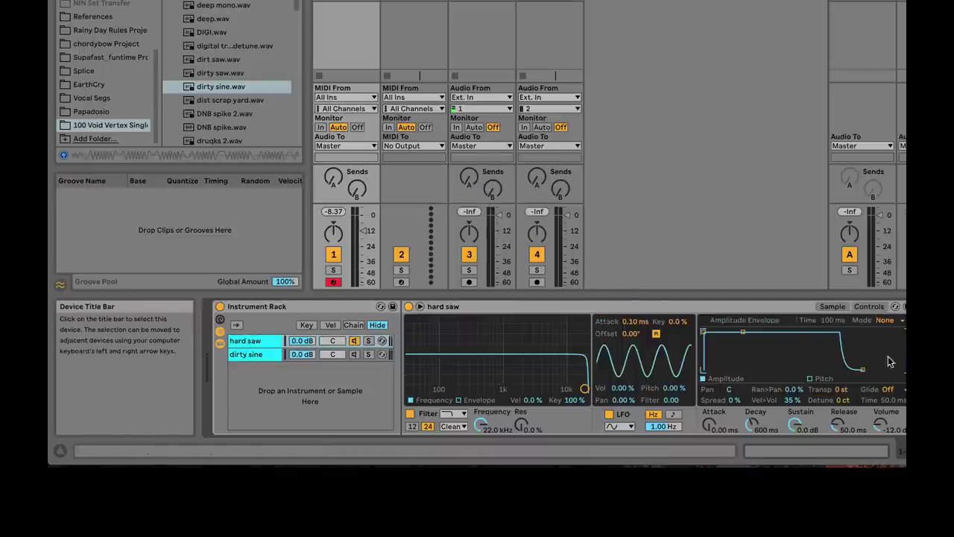
{"action": "left_click", "coordinate": [889, 390]}
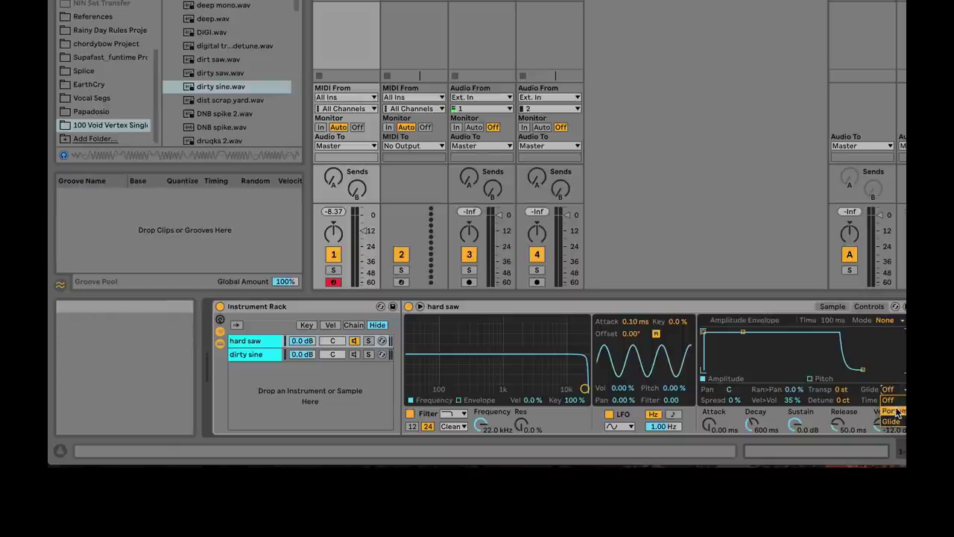
{"action": "left_click", "coordinate": [897, 411]}
{"action": "left_click", "coordinate": [266, 355]}
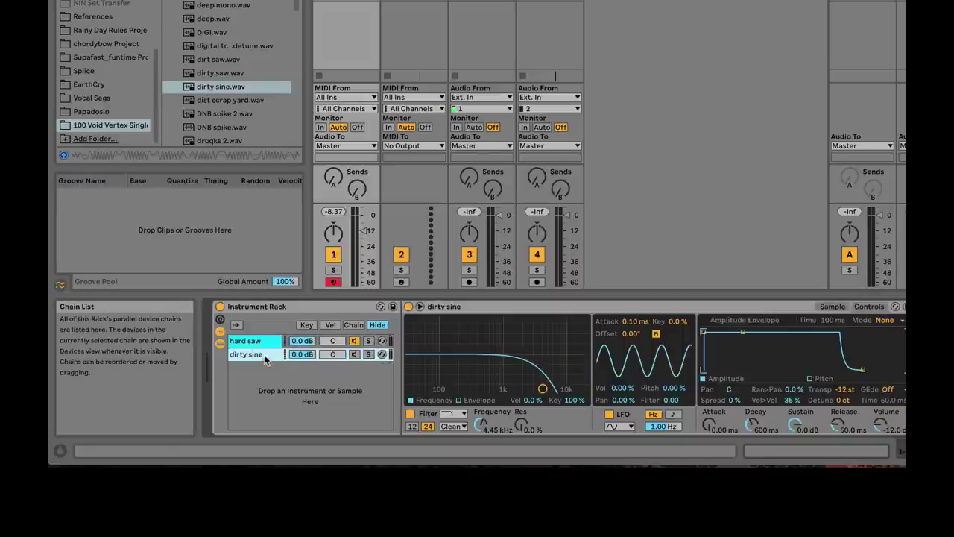
{"action": "left_click", "coordinate": [888, 390]}
{"action": "left_click", "coordinate": [889, 412]}
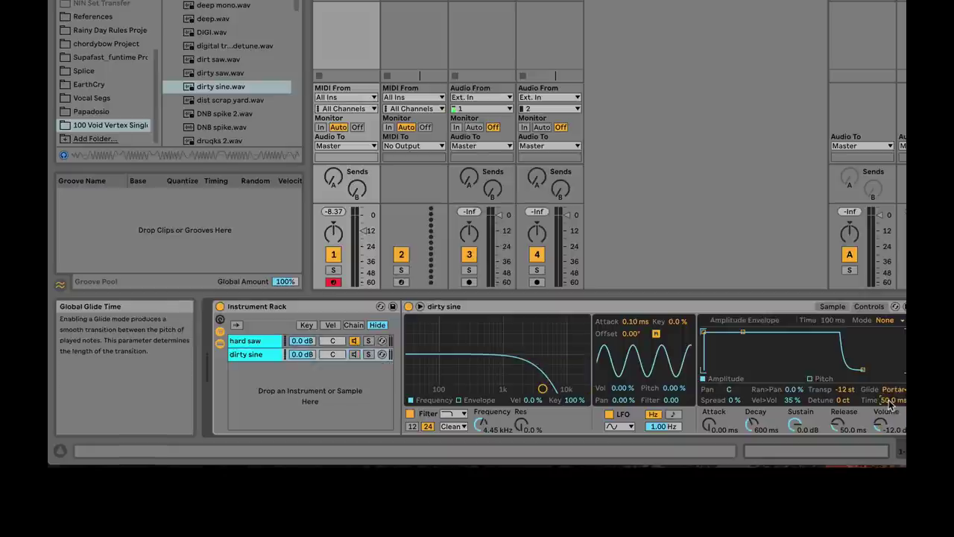
{"action": "left_click", "coordinate": [357, 354]}
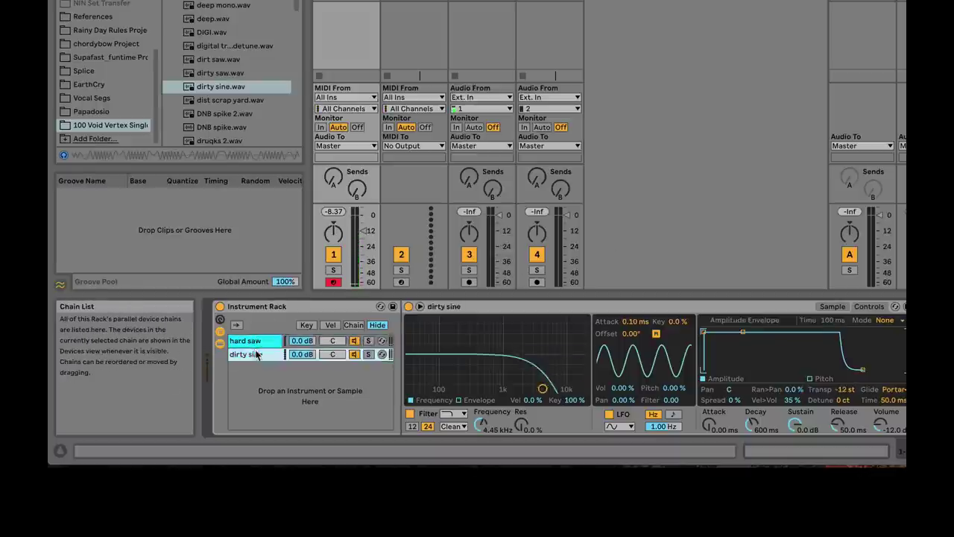
Show the Instrument Rack's macro controls and turn on Macro Map mode.
{"action": "left_click", "coordinate": [220, 321]}
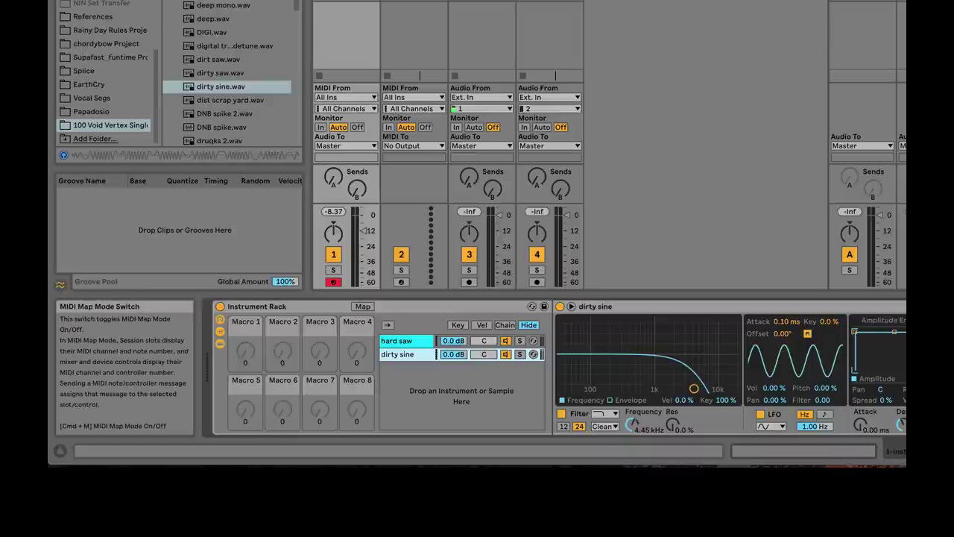
{"action": "key", "text": "super+m"}
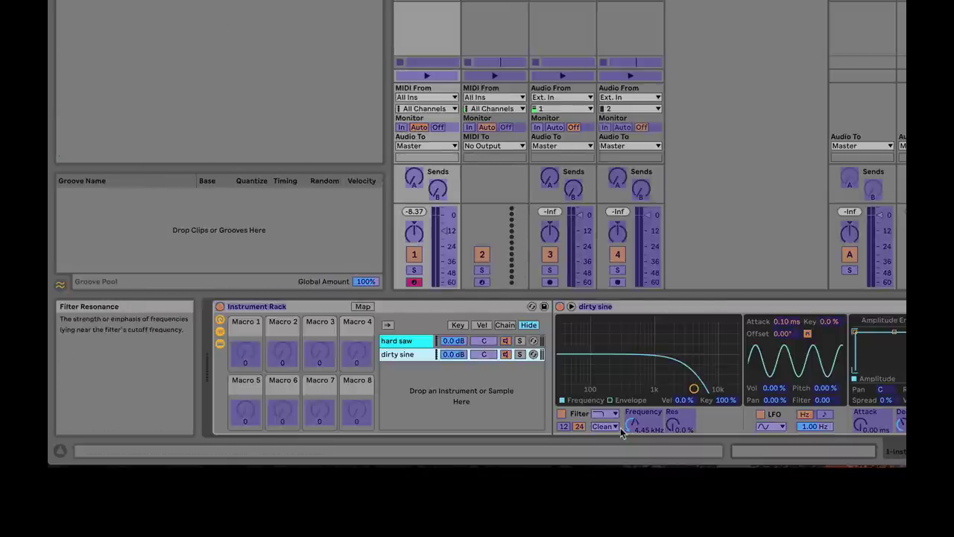
{"action": "key", "text": "super+m"}
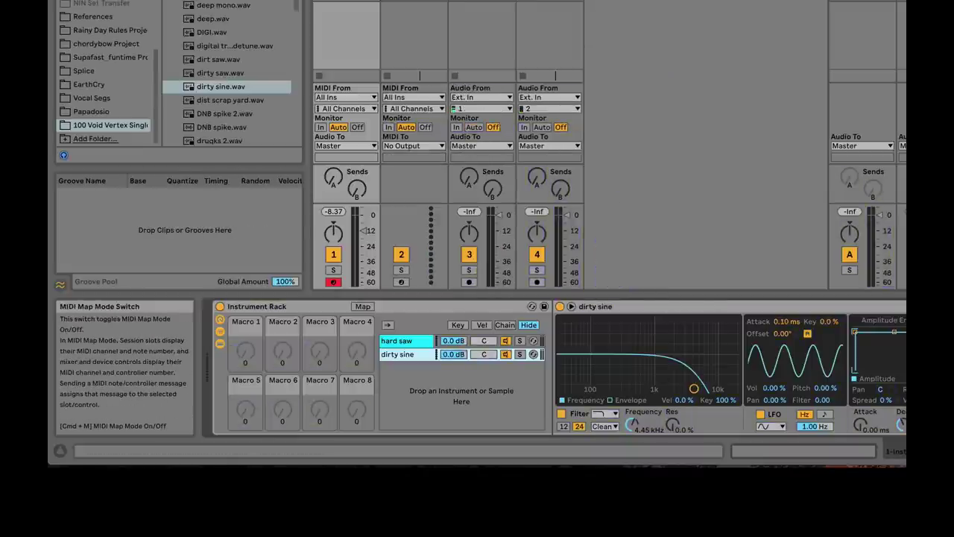
{"action": "key", "text": "super+alt+b"}
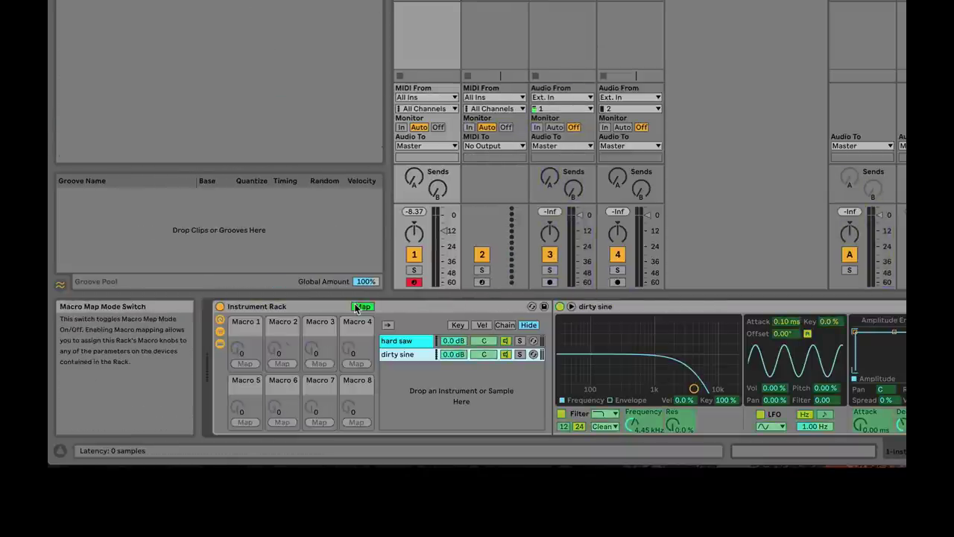
Map the chain volumes of both hard saw and dirty sine to Macro 1 in Macro Map mode.
{"action": "left_click", "coordinate": [363, 306]}
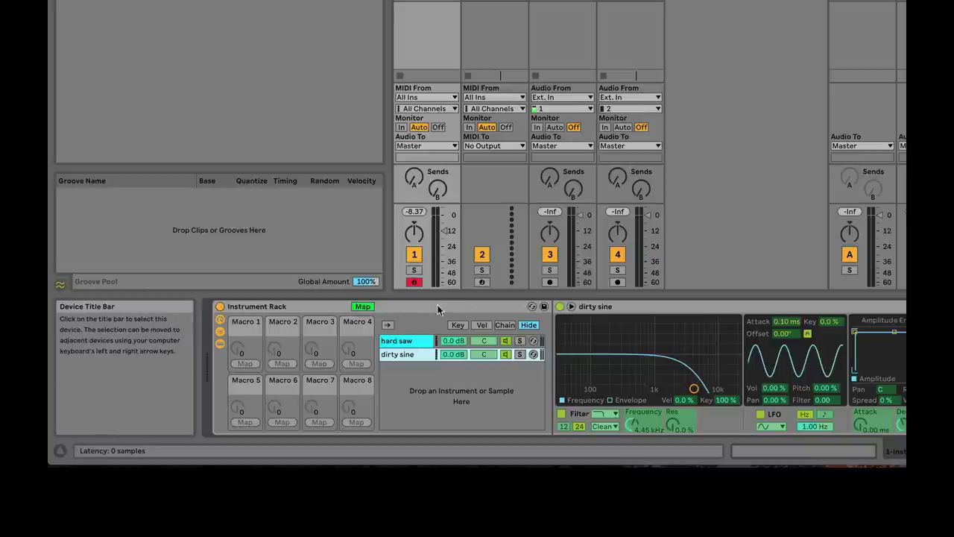
{"action": "left_click", "coordinate": [367, 306]}
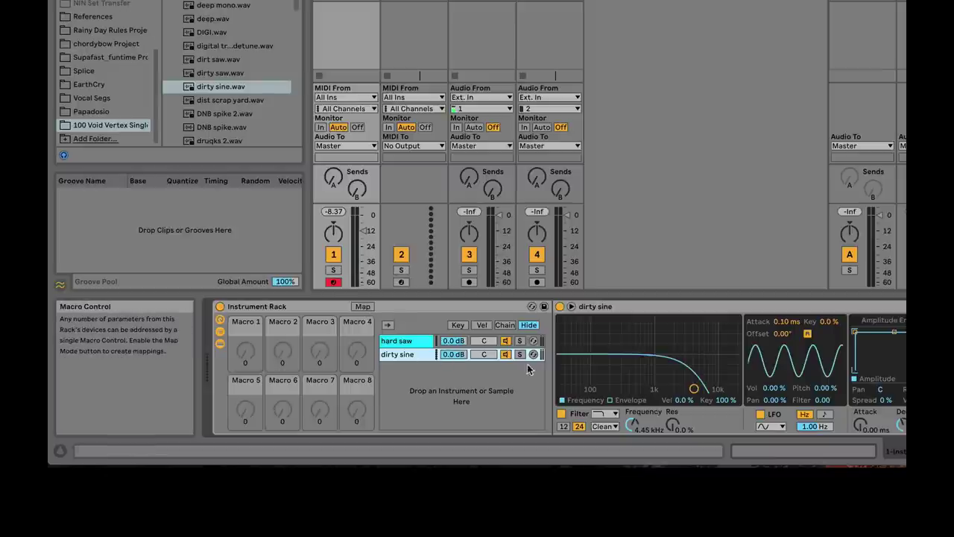
{"action": "left_click", "coordinate": [364, 306]}
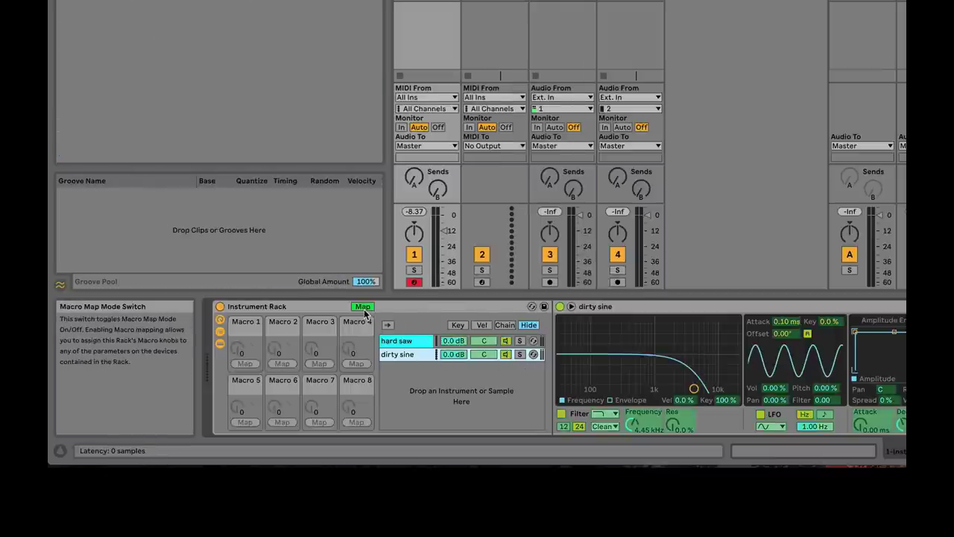
{"action": "left_click", "coordinate": [452, 343]}
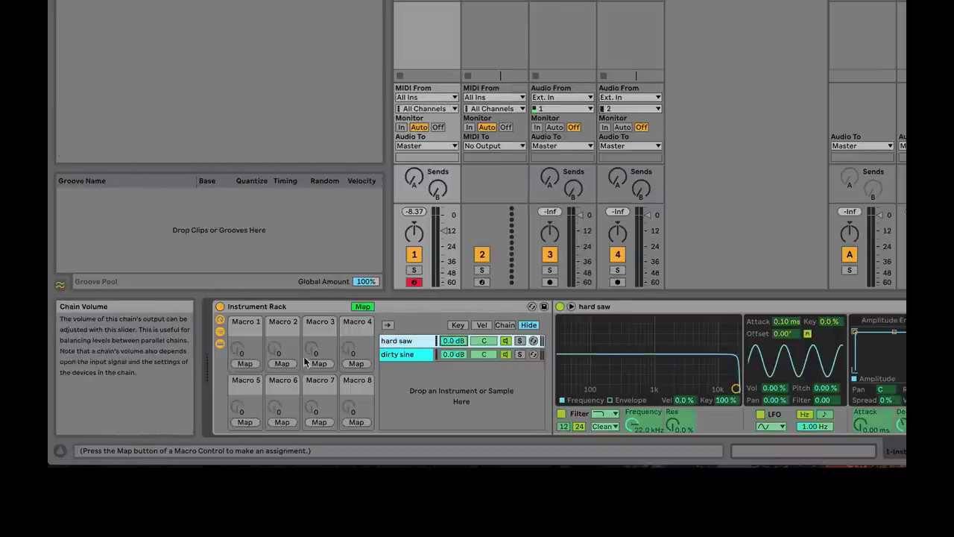
{"action": "left_click", "coordinate": [245, 365]}
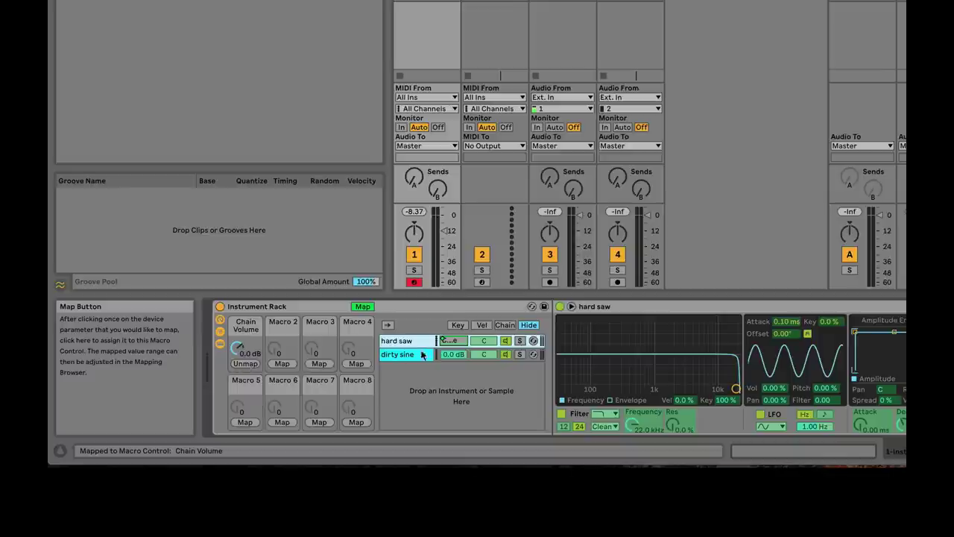
{"action": "left_click", "coordinate": [454, 354]}
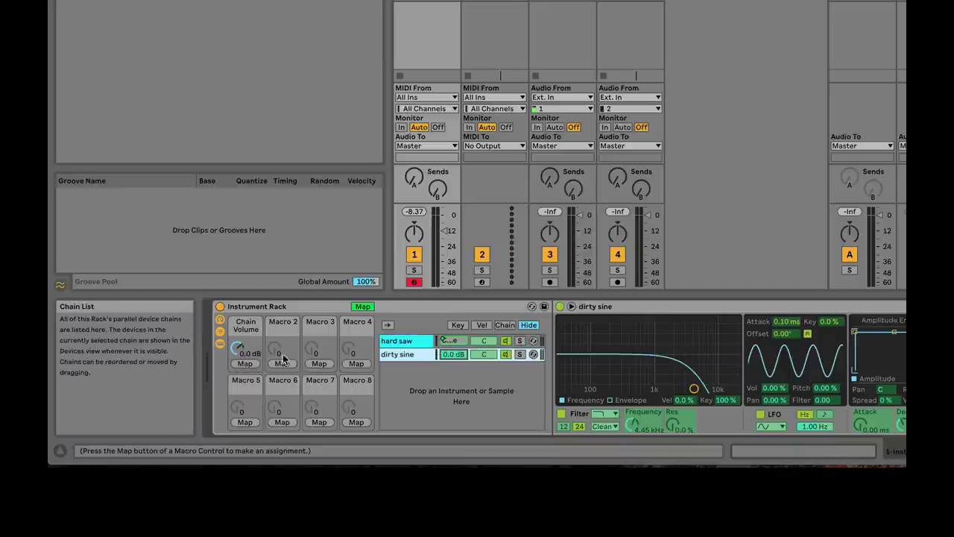
{"action": "left_click", "coordinate": [245, 364]}
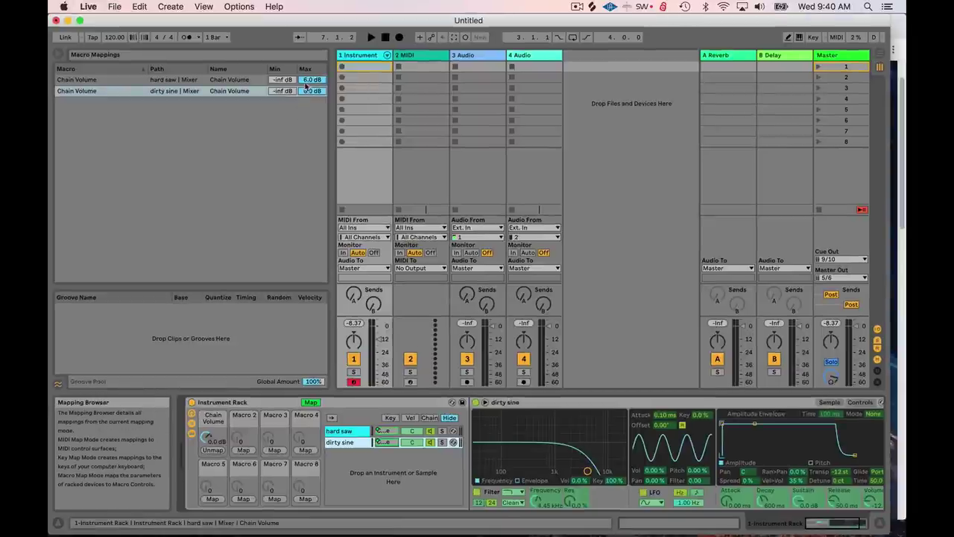
Set the hard saw volume mapping's maximum to 0 dB, invert dirty sine's to 0.0 dB minimum and -inf maximum, and exit Macro Map mode.
{"action": "left_click", "coordinate": [314, 72]}
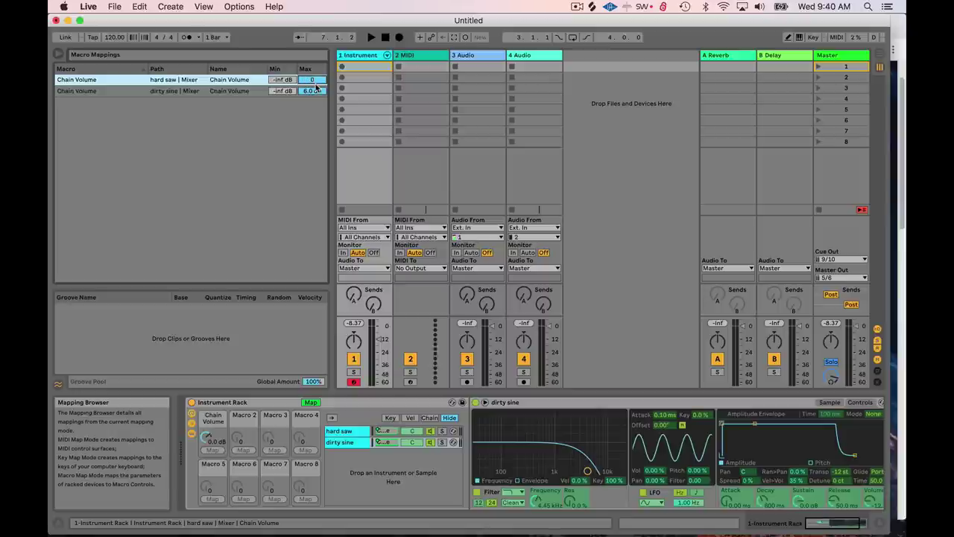
{"action": "left_click", "coordinate": [310, 91]}
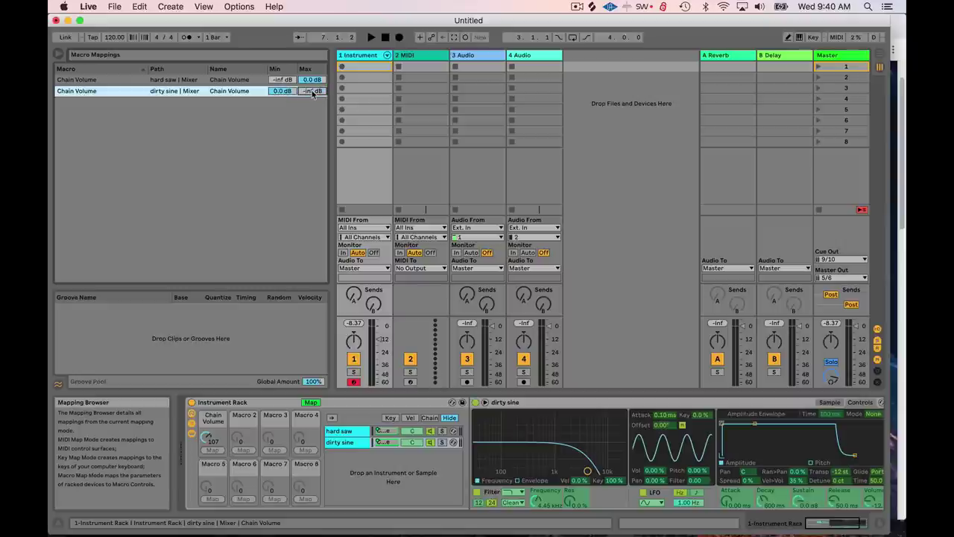
{"action": "left_click", "coordinate": [310, 402]}
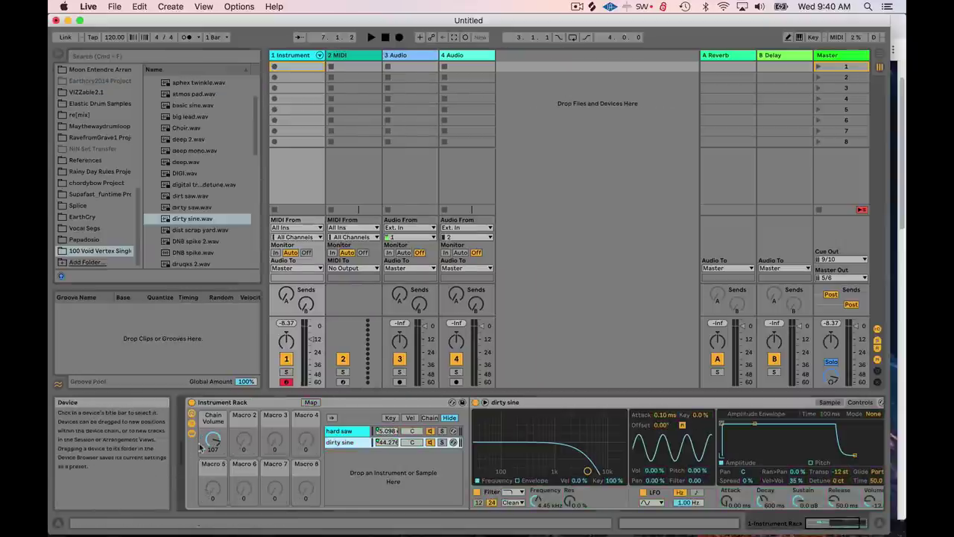
Sweep the Chain Volume macro to crossfade between dirty sine and hard saw, leaving it at 93.
{"action": "left_click_drag", "start_coordinate": [212, 440], "coordinate": [213, 421]}
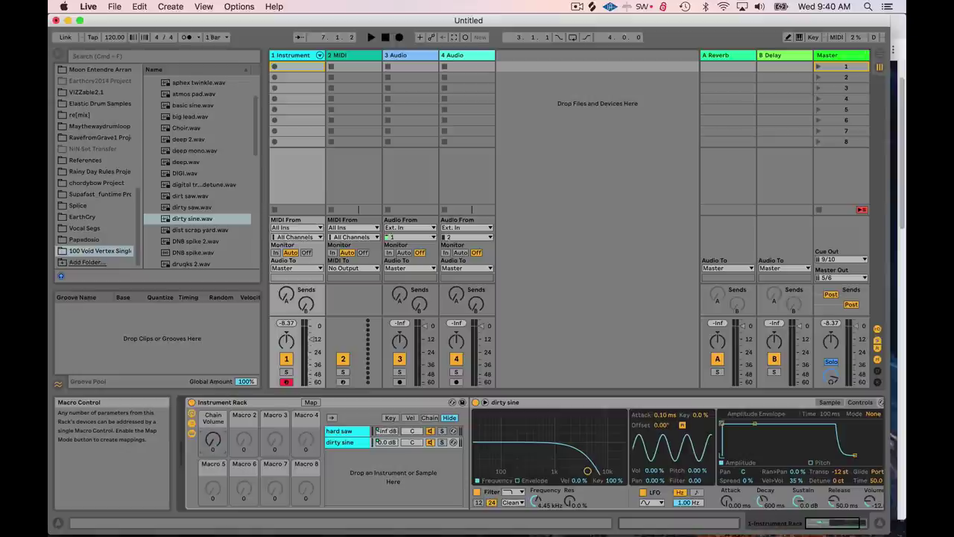
{"action": "mouse_move", "coordinate": [214, 440]}
{"action": "left_mouse_down"}
{"action": "mouse_move", "coordinate": [214, 421]}
{"action": "mouse_move", "coordinate": [213, 445]}
{"action": "left_mouse_up"}
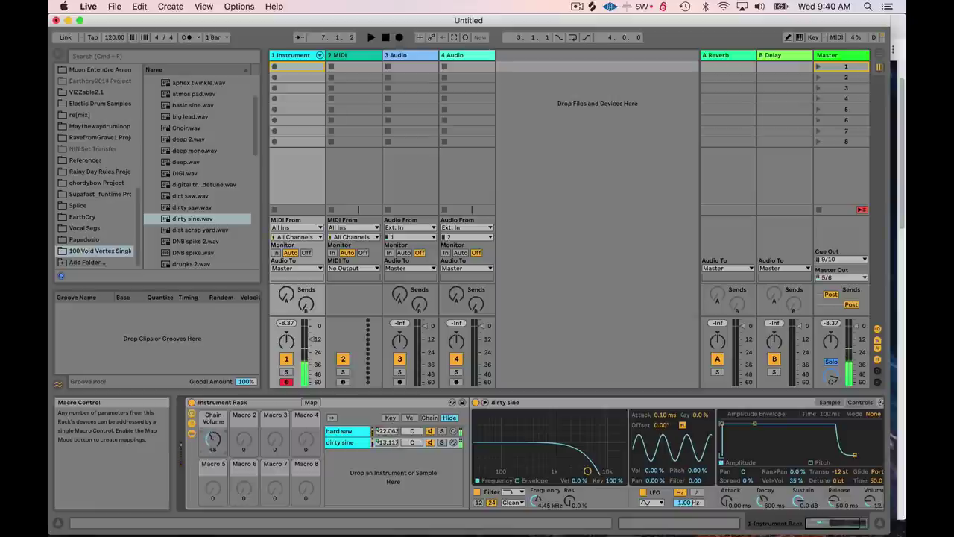
{"action": "left_click_drag", "start_coordinate": [213, 442], "coordinate": [213, 446]}
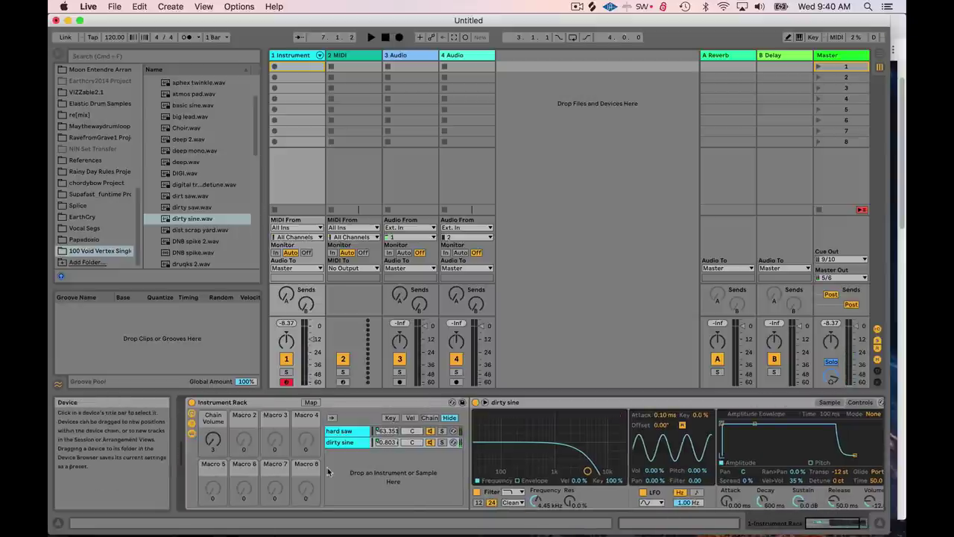
{"action": "left_click", "coordinate": [316, 405]}
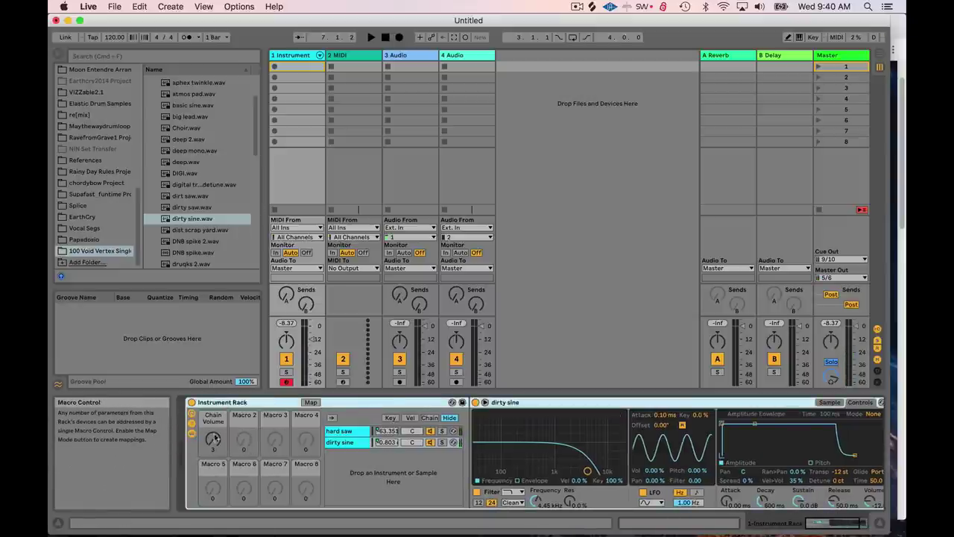
{"action": "mouse_move", "coordinate": [214, 440]}
{"action": "left_mouse_down"}
{"action": "mouse_move", "coordinate": [213, 415]}
{"action": "mouse_move", "coordinate": [213, 427]}
{"action": "left_mouse_up"}
Add the Auto Filter audio effect after the Instrument Rack on the instrument track.
{"action": "left_click_drag", "start_coordinate": [840, 523], "coordinate": [849, 522]}
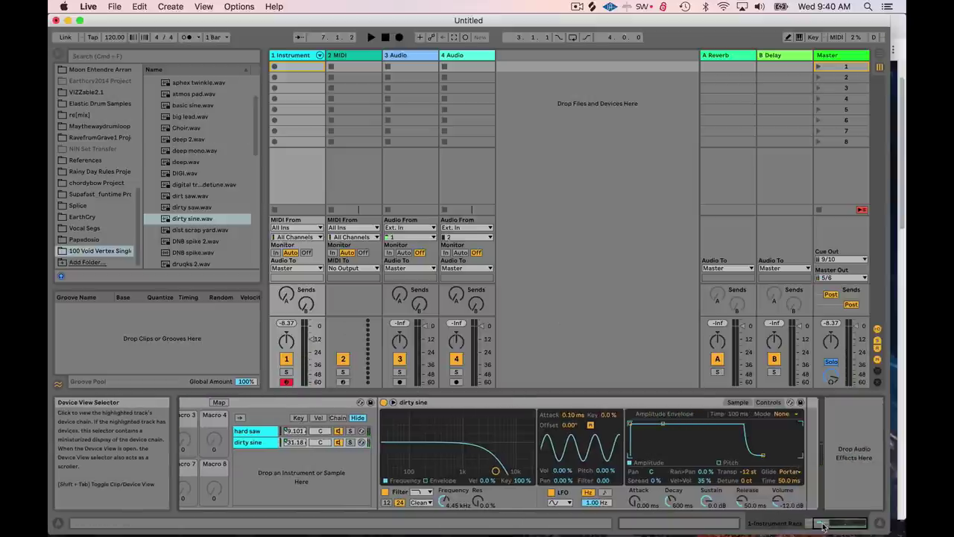
{"action": "left_click_drag", "start_coordinate": [821, 526], "coordinate": [811, 528]}
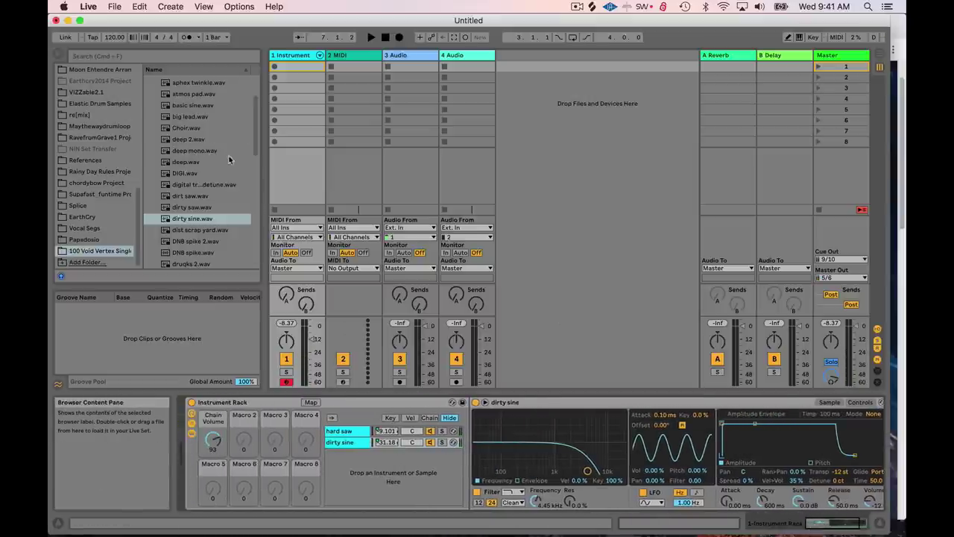
{"action": "scroll", "coordinate": [104, 176], "scroll_direction": "up", "scroll_amount": 5}
{"action": "left_click", "coordinate": [93, 159]}
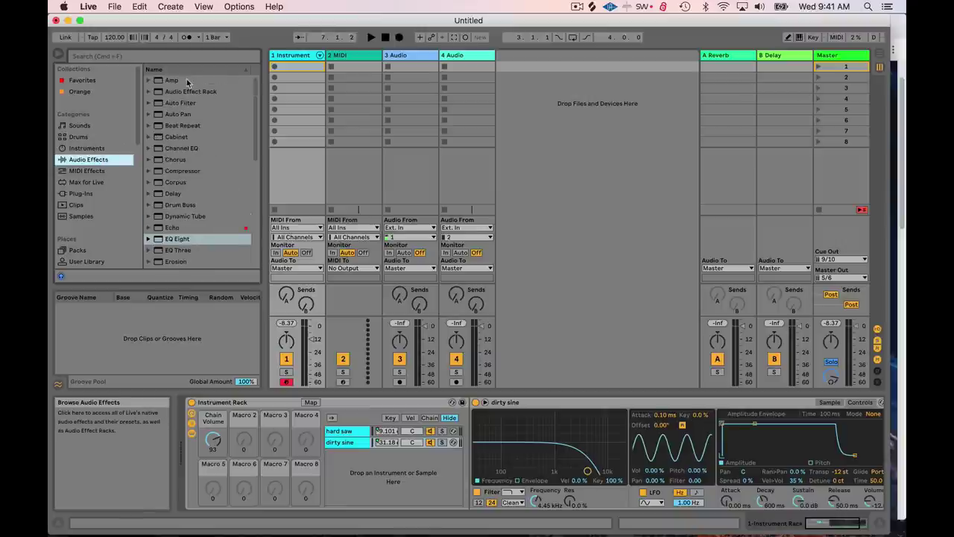
{"action": "left_click", "coordinate": [157, 105]}
{"action": "left_click_drag", "start_coordinate": [157, 105], "coordinate": [840, 456]}
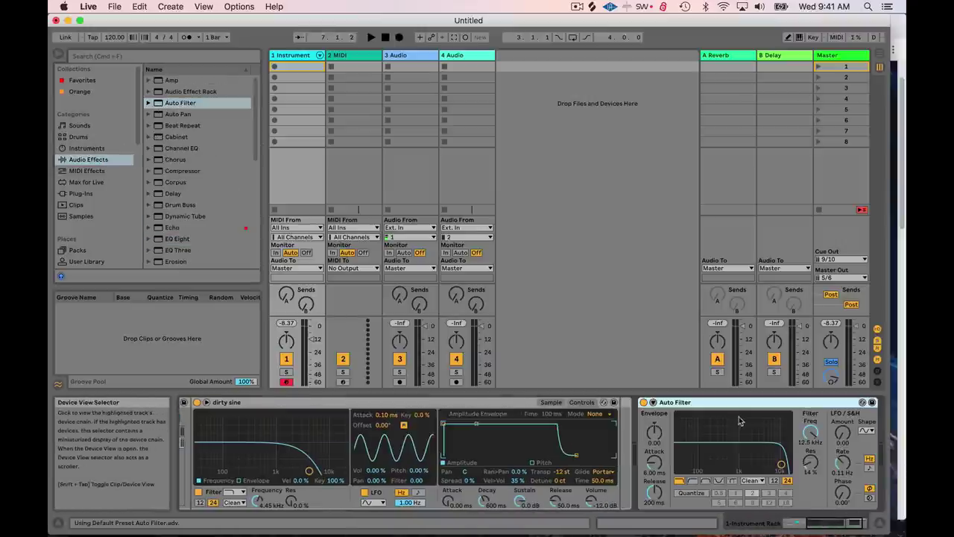
Move the Auto Filter inside the Instrument Rack, directly after the Simpler in the dirty sine chain.
{"action": "mouse_move", "coordinate": [805, 527]}
{"action": "left_mouse_down"}
{"action": "mouse_move", "coordinate": [793, 527]}
{"action": "mouse_move", "coordinate": [822, 529]}
{"action": "left_mouse_up"}
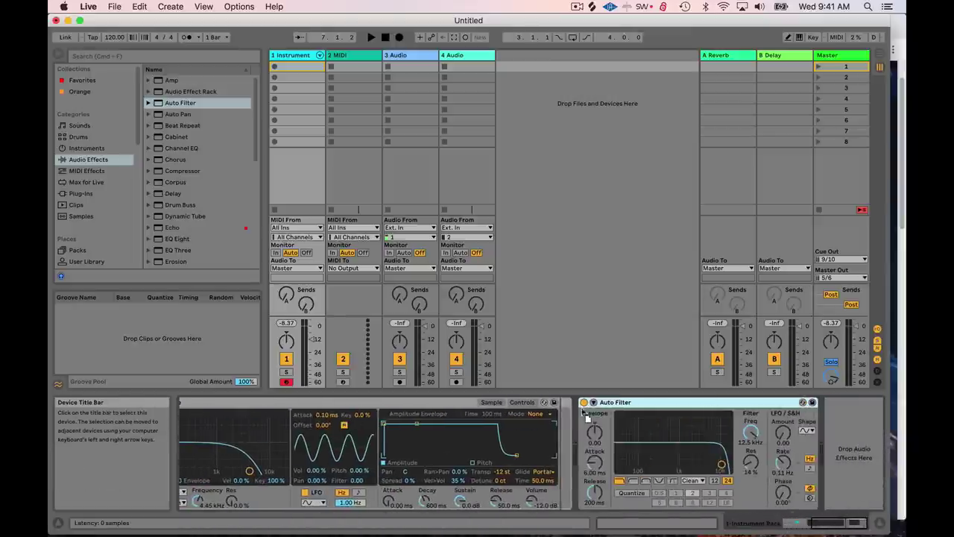
{"action": "left_click_drag", "start_coordinate": [559, 414], "coordinate": [559, 414]}
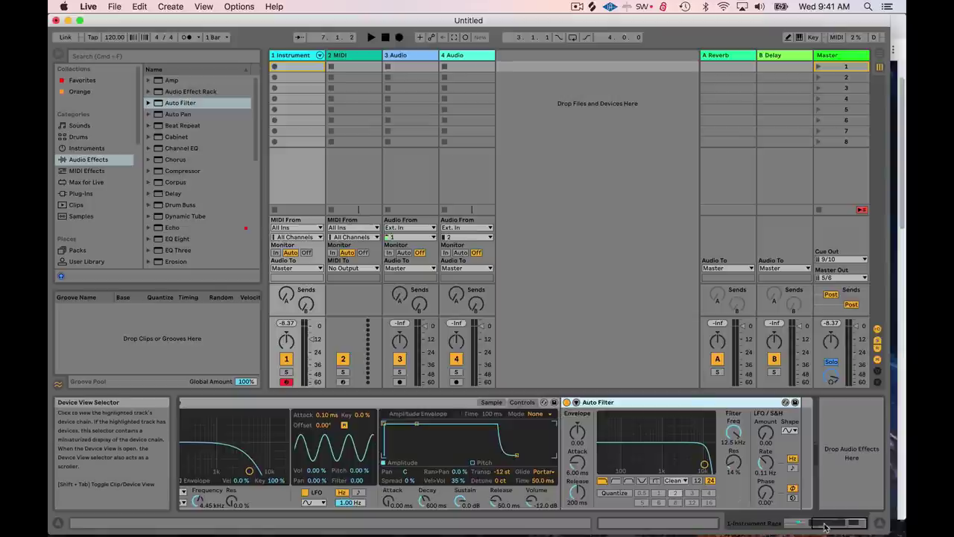
{"action": "left_click_drag", "start_coordinate": [825, 524], "coordinate": [799, 524]}
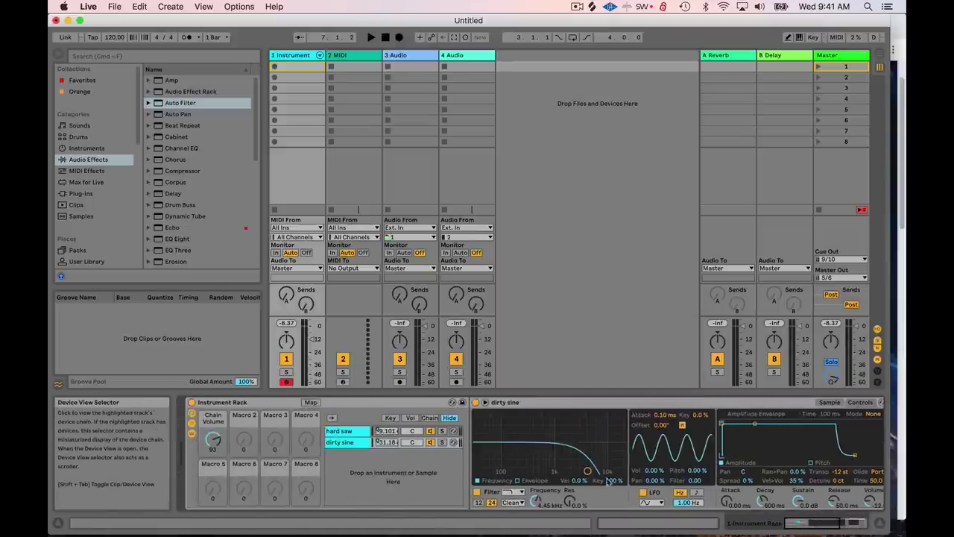
{"action": "left_click", "coordinate": [382, 446]}
{"action": "scroll", "coordinate": [395, 439], "scroll_direction": "right", "scroll_amount": 3}
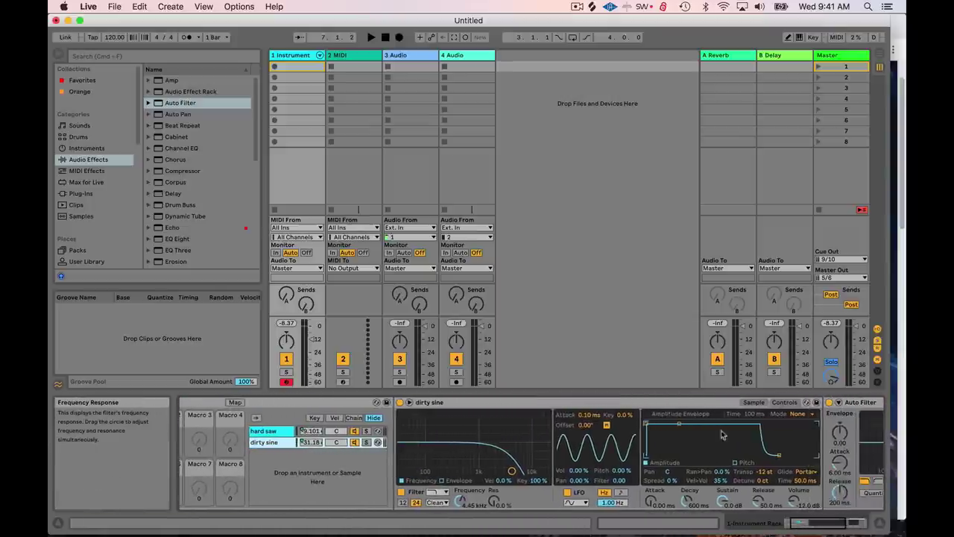
Compare the devices in the hard saw and dirty sine chains, and move the Auto Filter back out behind the Instrument Rack.
{"action": "left_click", "coordinate": [269, 431]}
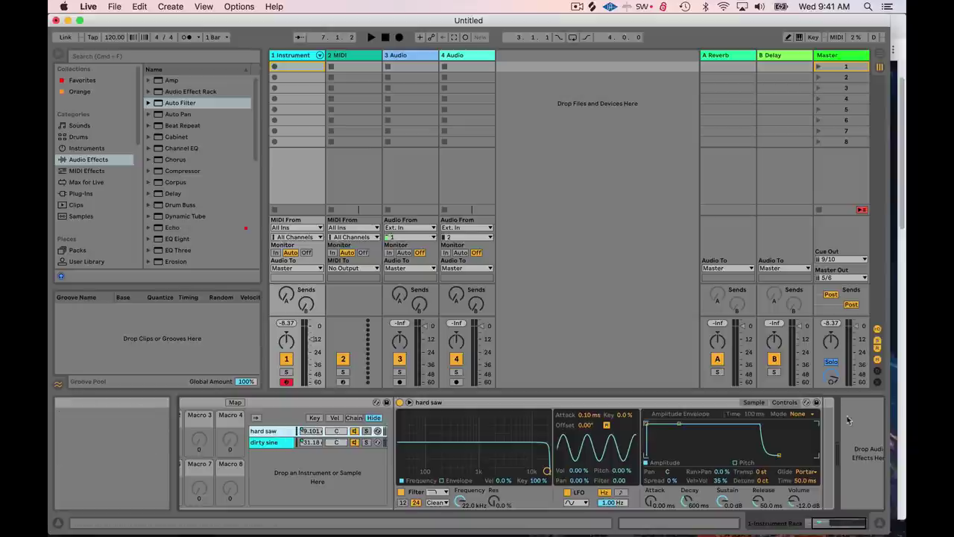
{"action": "left_click", "coordinate": [271, 443]}
{"action": "scroll", "coordinate": [437, 456], "scroll_direction": "right", "scroll_amount": 4}
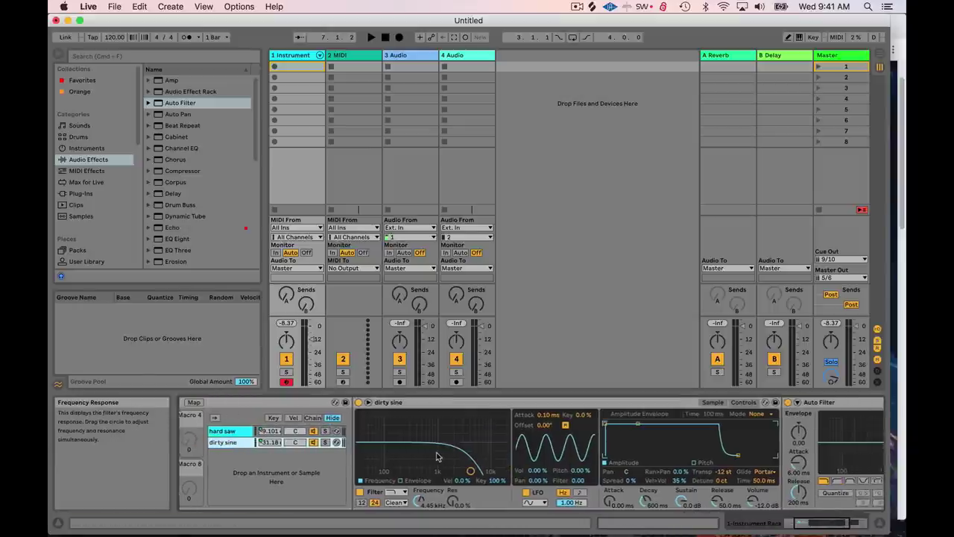
{"action": "scroll", "coordinate": [437, 456], "scroll_direction": "right", "scroll_amount": 10}
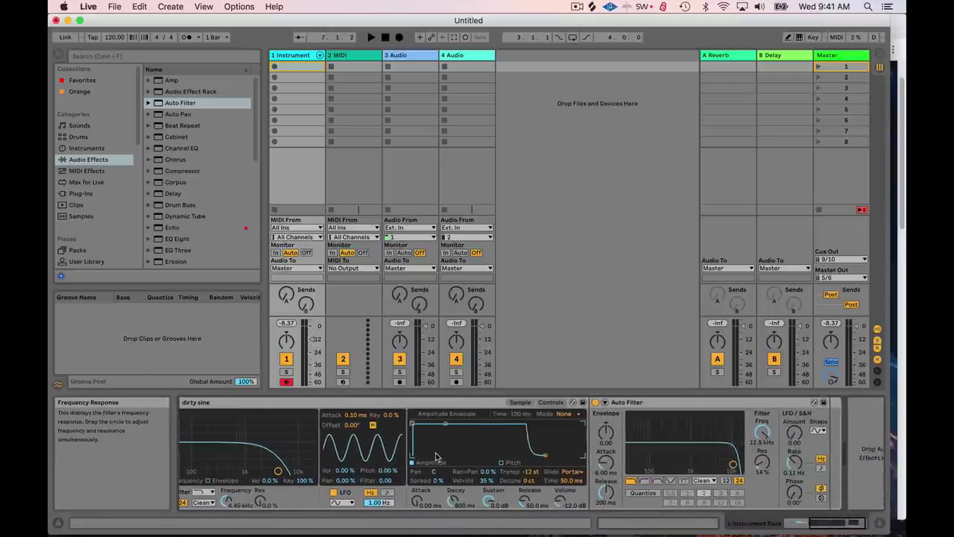
{"action": "left_click_drag", "start_coordinate": [654, 402], "coordinate": [849, 421]}
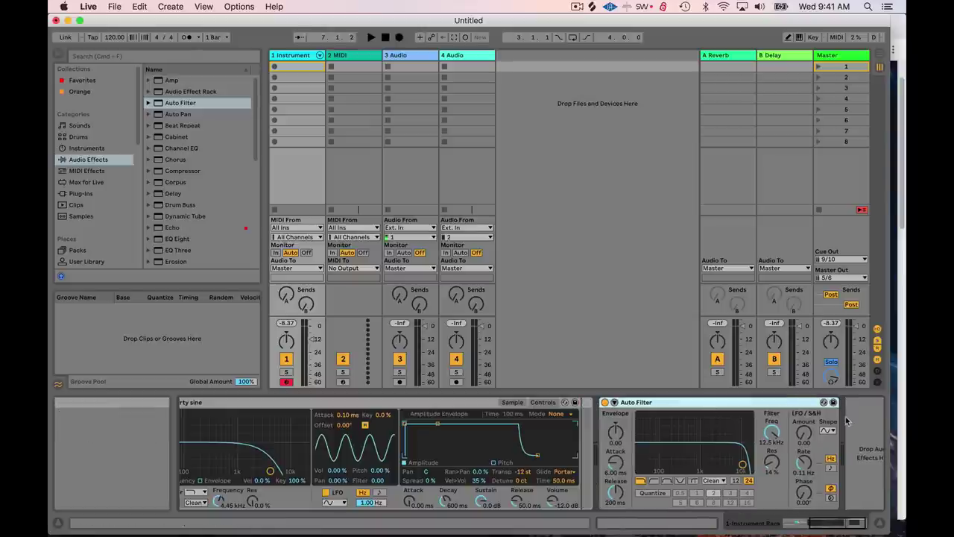
Lower the Auto Filter's cutoff to about 2.36 kHz with 32% resonance and set the Chain Volume macro to 46.
{"action": "left_click_drag", "start_coordinate": [742, 465], "coordinate": [712, 452]}
{"action": "left_click_drag", "start_coordinate": [815, 527], "coordinate": [787, 530]}
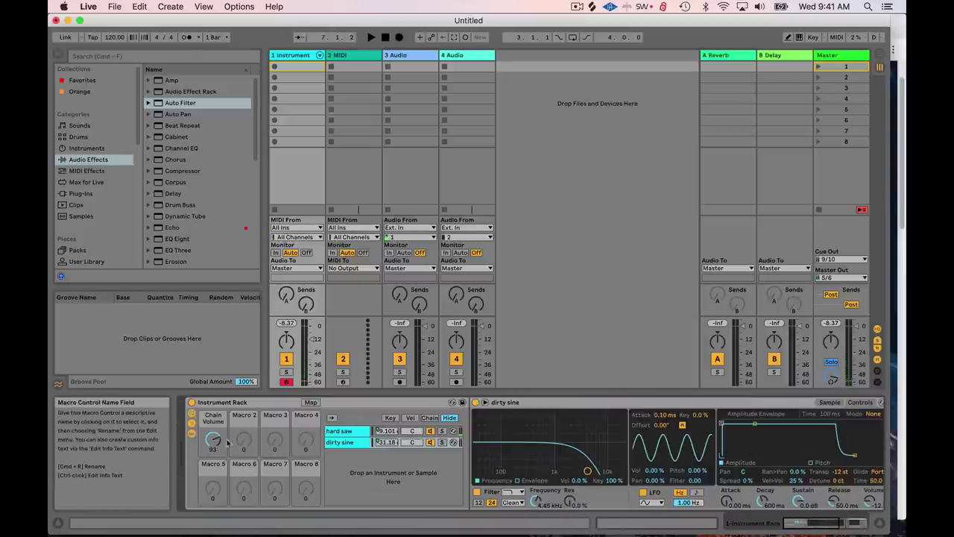
{"action": "left_click_drag", "start_coordinate": [213, 440], "coordinate": [213, 431]}
{"action": "left_click_drag", "start_coordinate": [812, 525], "coordinate": [842, 525]}
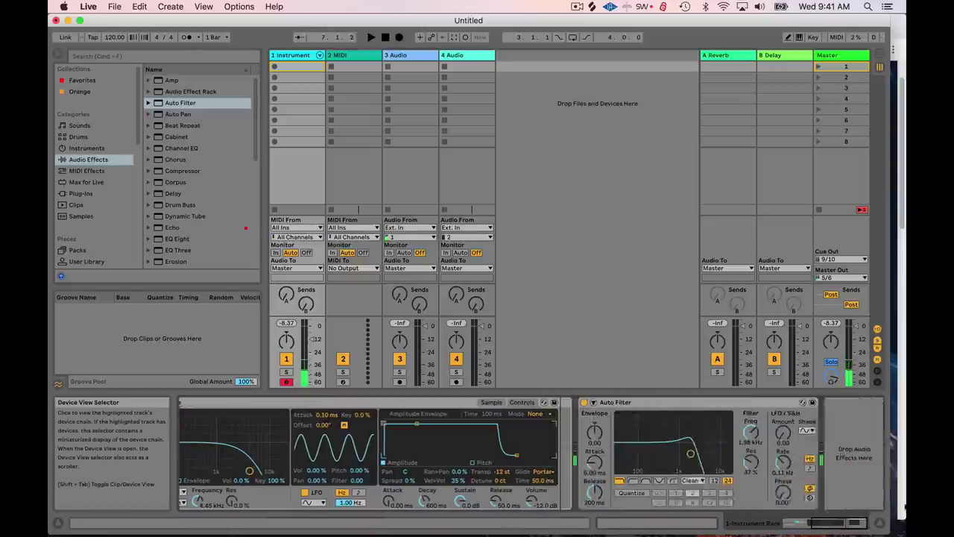
{"action": "mouse_move", "coordinate": [694, 455]}
{"action": "left_mouse_down"}
{"action": "mouse_move", "coordinate": [648, 446]}
{"action": "mouse_move", "coordinate": [714, 450]}
{"action": "mouse_move", "coordinate": [694, 455]}
{"action": "left_mouse_up"}
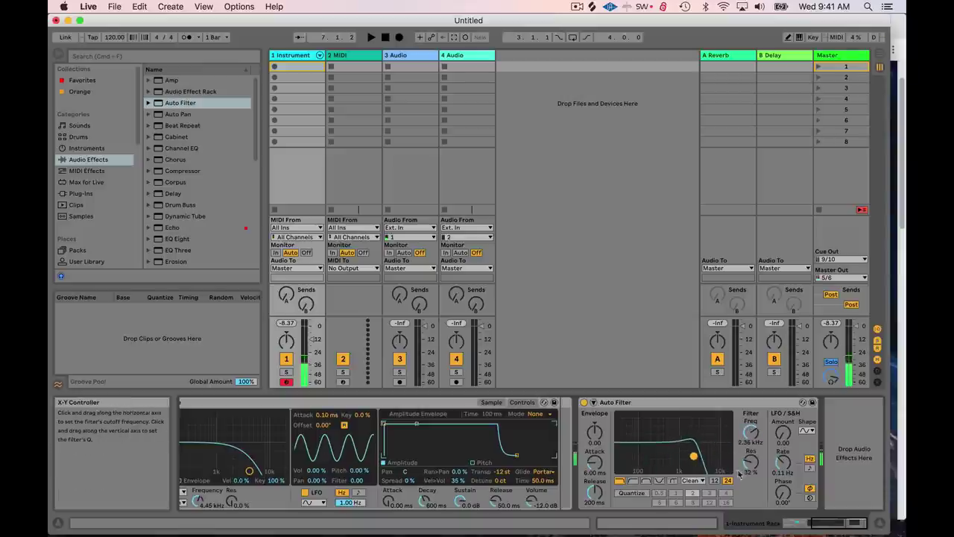
Add Erosion in Wide Noise mode after the Auto Filter and readjust the filter to about 4.81 kHz with 9.3% resonance.
{"action": "mouse_move", "coordinate": [817, 525]}
{"action": "left_mouse_down"}
{"action": "mouse_move", "coordinate": [776, 523]}
{"action": "mouse_move", "coordinate": [850, 525]}
{"action": "mouse_move", "coordinate": [809, 524]}
{"action": "left_mouse_up"}
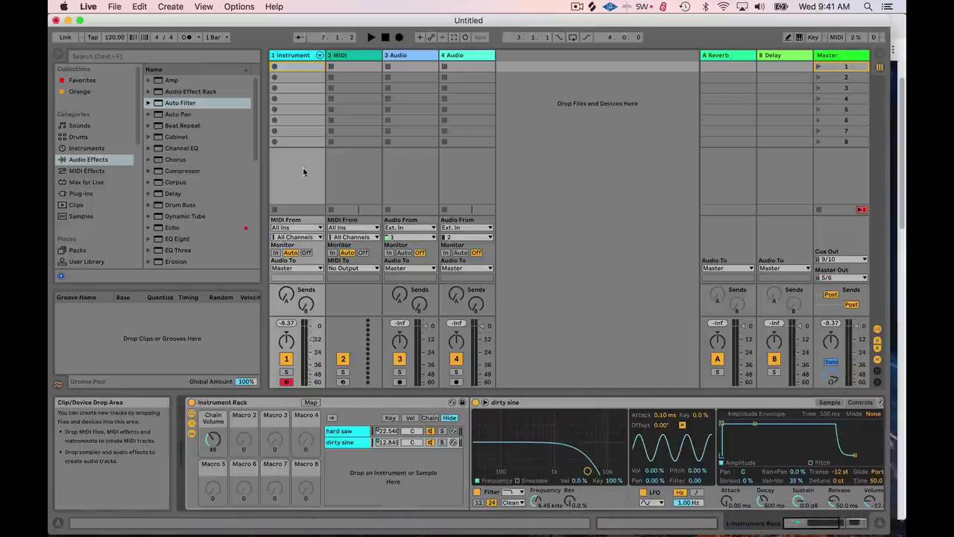
{"action": "scroll", "coordinate": [211, 219], "scroll_direction": "down", "scroll_amount": 10}
{"action": "scroll", "coordinate": [209, 231], "scroll_direction": "up", "scroll_amount": 5}
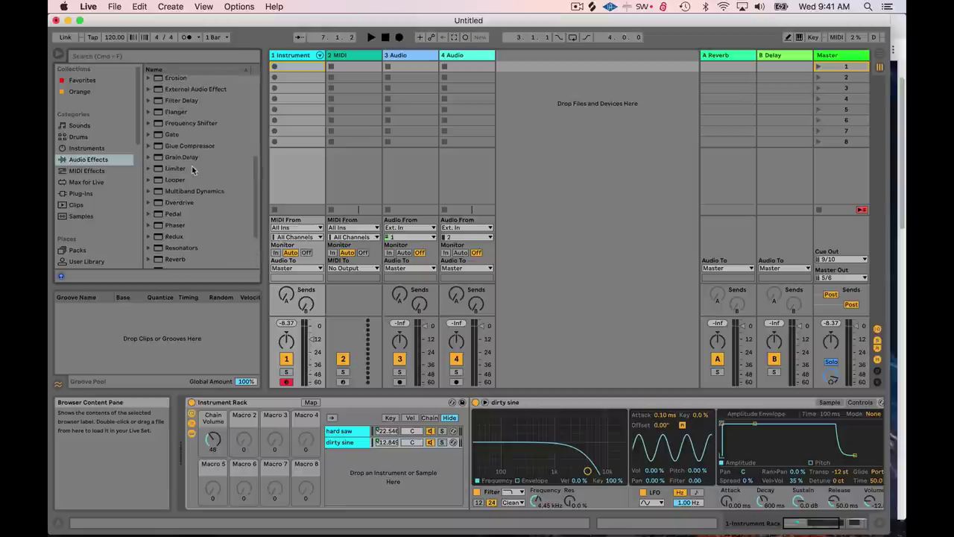
{"action": "left_click", "coordinate": [172, 110]}
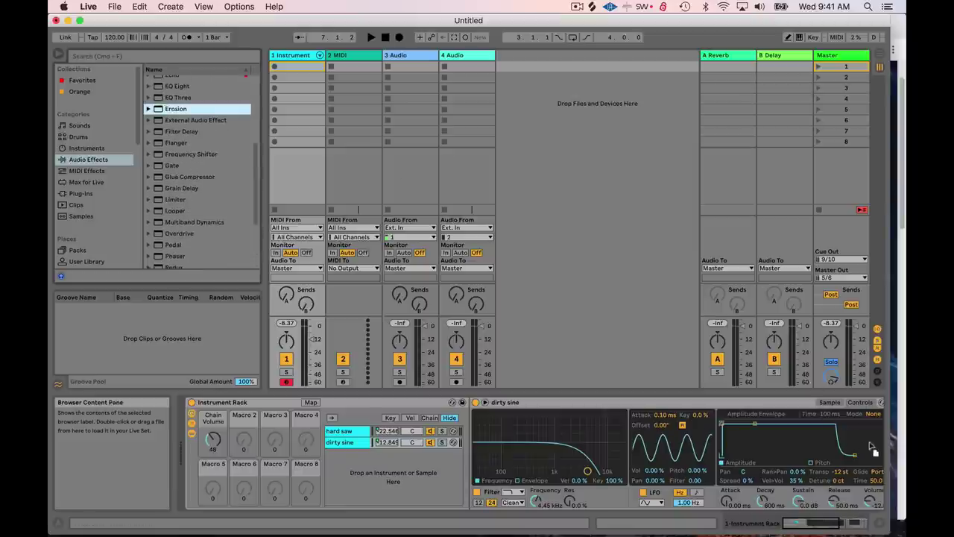
{"action": "mouse_move", "coordinate": [870, 443]}
{"action": "left_mouse_down"}
{"action": "mouse_move", "coordinate": [876, 437]}
{"action": "mouse_move", "coordinate": [853, 452]}
{"action": "mouse_move", "coordinate": [857, 463]}
{"action": "mouse_move", "coordinate": [826, 435]}
{"action": "mouse_move", "coordinate": [854, 440]}
{"action": "left_mouse_up"}
{"action": "left_click", "coordinate": [832, 472]}
{"action": "left_click_drag", "start_coordinate": [652, 455], "coordinate": [659, 456]}
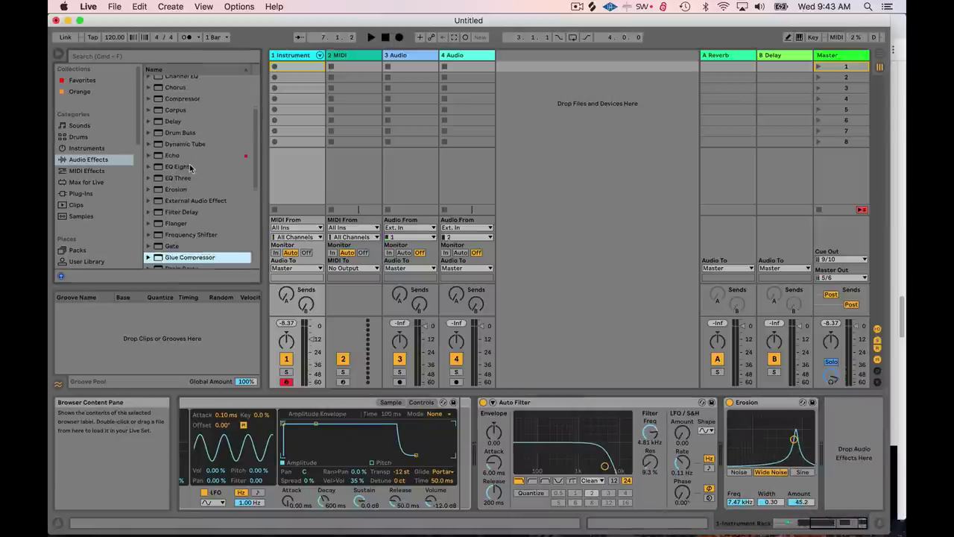
Add a Compressor at the end of the device chain, after Erosion.
{"action": "scroll", "coordinate": [252, 192], "scroll_direction": "up", "scroll_amount": 4}
{"action": "scroll", "coordinate": [251, 191], "scroll_direction": "up", "scroll_amount": 1}
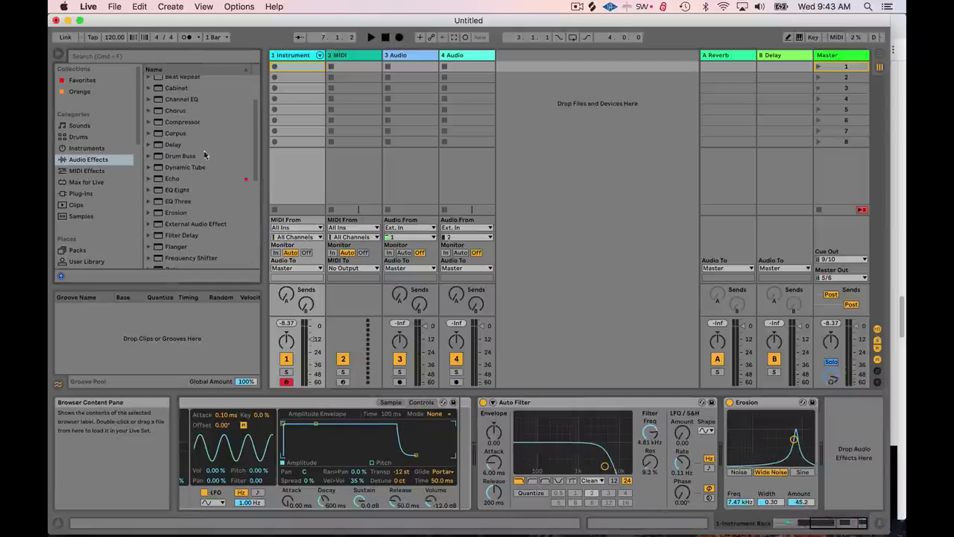
{"action": "left_click", "coordinate": [175, 123]}
{"action": "left_click_drag", "start_coordinate": [753, 388], "coordinate": [789, 446]}
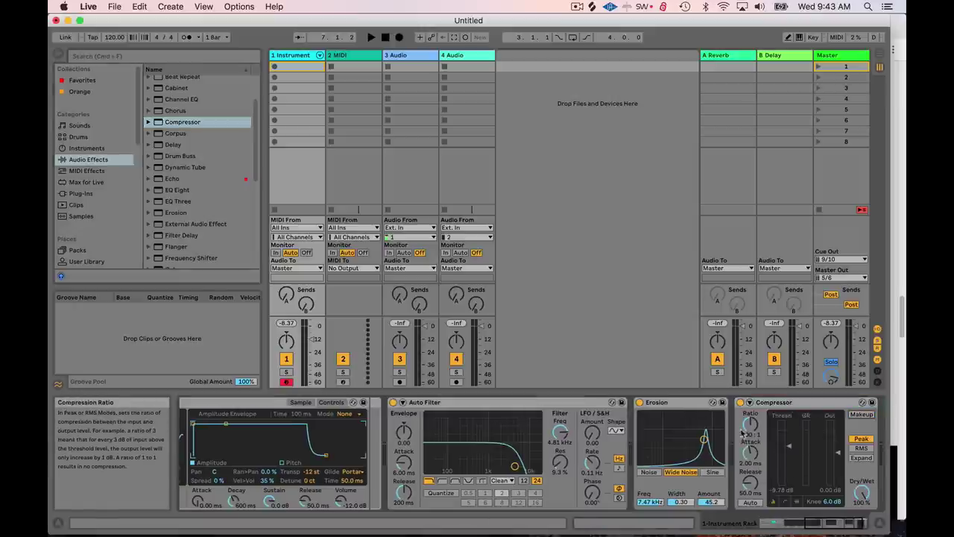
Set the Compressor to a 2.57:1 ratio and about -25.5 dB threshold with Makeup on, and raise the Chain Volume macro to 78.
{"action": "left_click_drag", "start_coordinate": [778, 452], "coordinate": [778, 460]}
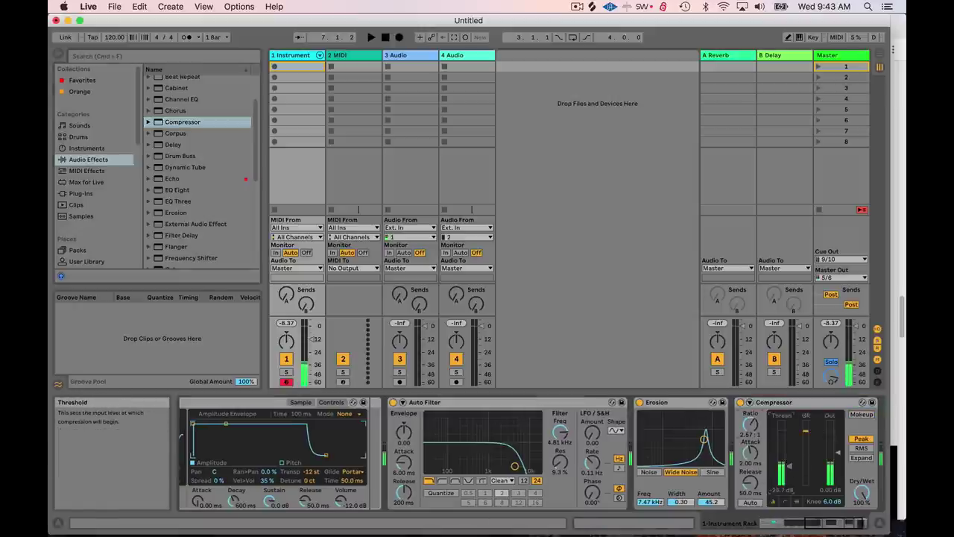
{"action": "left_click", "coordinate": [859, 414]}
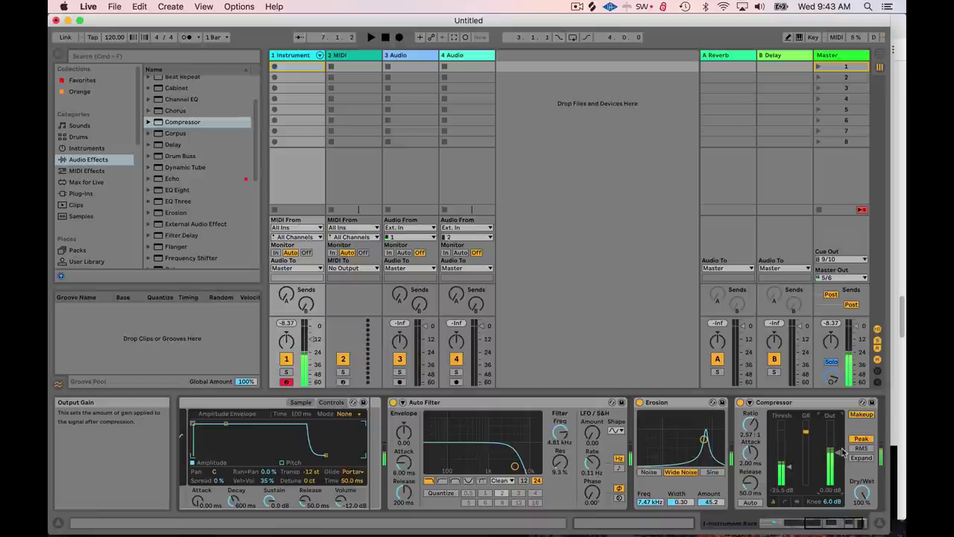
{"action": "left_click_drag", "start_coordinate": [845, 522], "coordinate": [790, 523]}
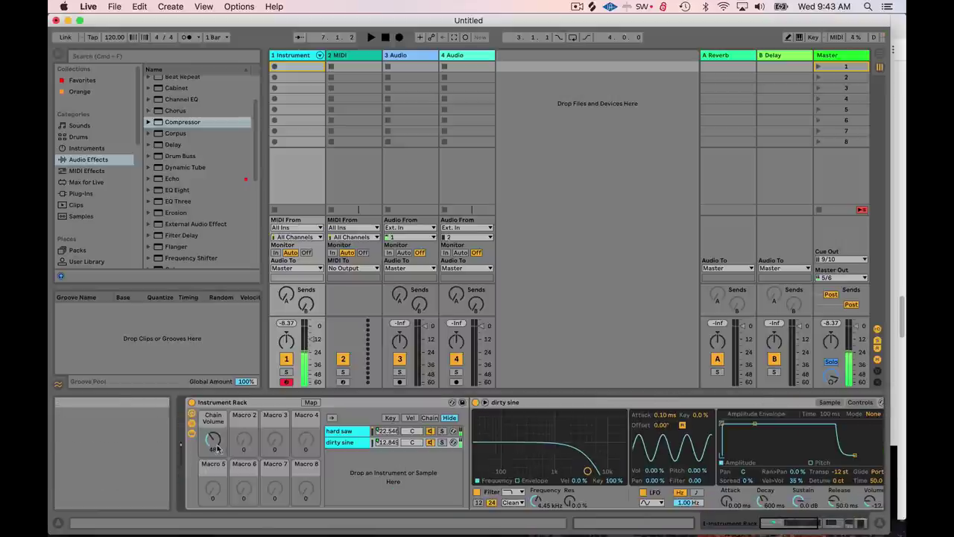
{"action": "left_click_drag", "start_coordinate": [215, 445], "coordinate": [215, 418]}
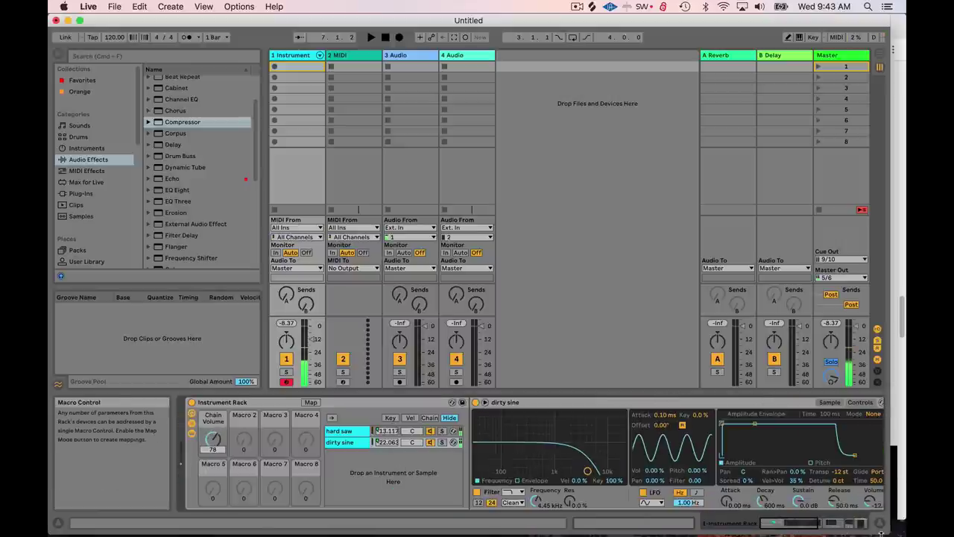
Add a Reverb audio effect at the end of the device chain, after the Compressor.
{"action": "left_click", "coordinate": [850, 524]}
{"action": "scroll", "coordinate": [181, 239], "scroll_direction": "down", "scroll_amount": 3}
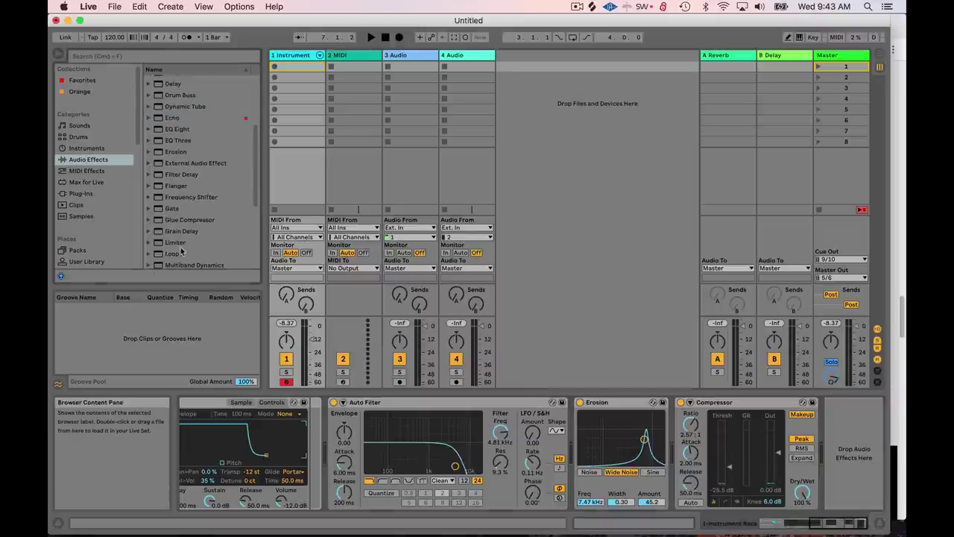
{"action": "scroll", "coordinate": [172, 226], "scroll_direction": "down", "scroll_amount": 5}
{"action": "left_click_drag", "start_coordinate": [175, 194], "coordinate": [844, 446]}
Set the Reverb to Mid quality, size 48.74, stereo 89.52, decay time 5.45 s and 23% Dry/Wet.
{"action": "left_click_drag", "start_coordinate": [863, 494], "coordinate": [863, 498]}
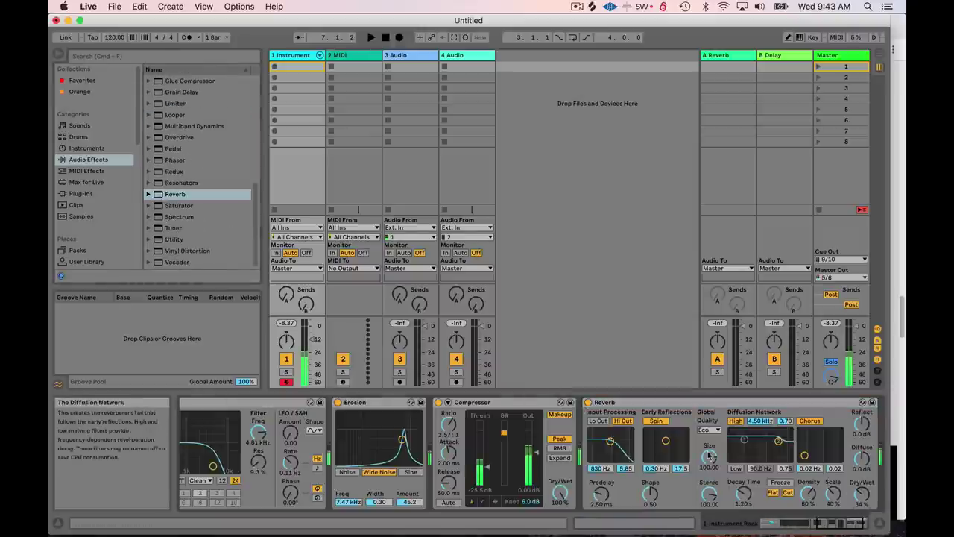
{"action": "left_click_drag", "start_coordinate": [709, 457], "coordinate": [743, 461]}
{"action": "left_click", "coordinate": [710, 430]}
{"action": "left_click", "coordinate": [711, 448]}
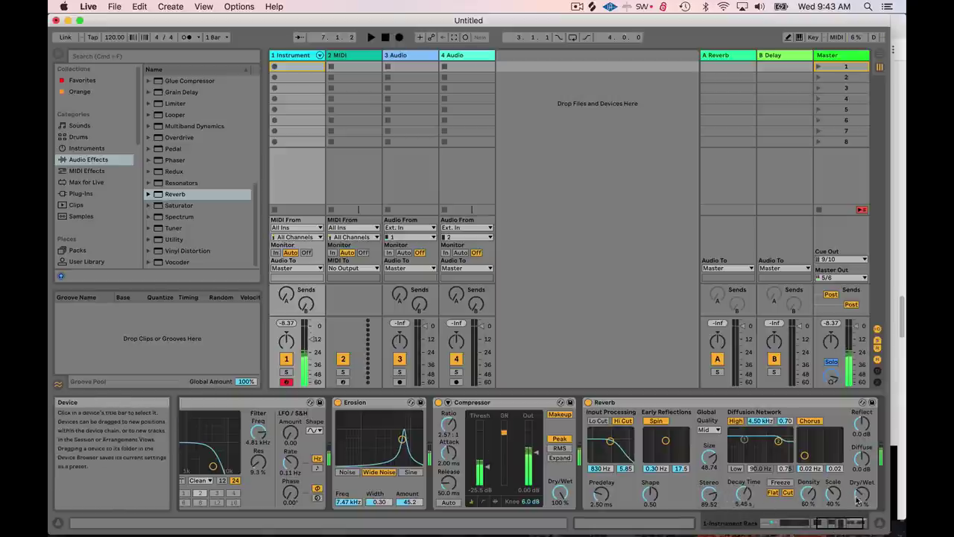
Set the Chain Volume macro to 97 and display the hard saw chain's Simpler.
{"action": "left_click_drag", "start_coordinate": [841, 523], "coordinate": [690, 516]}
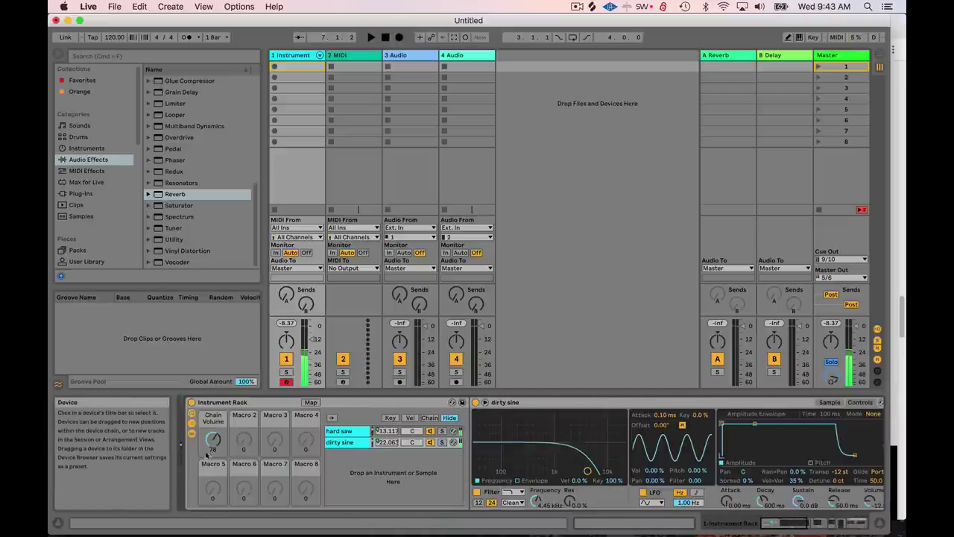
{"action": "left_click_drag", "start_coordinate": [214, 440], "coordinate": [213, 473]}
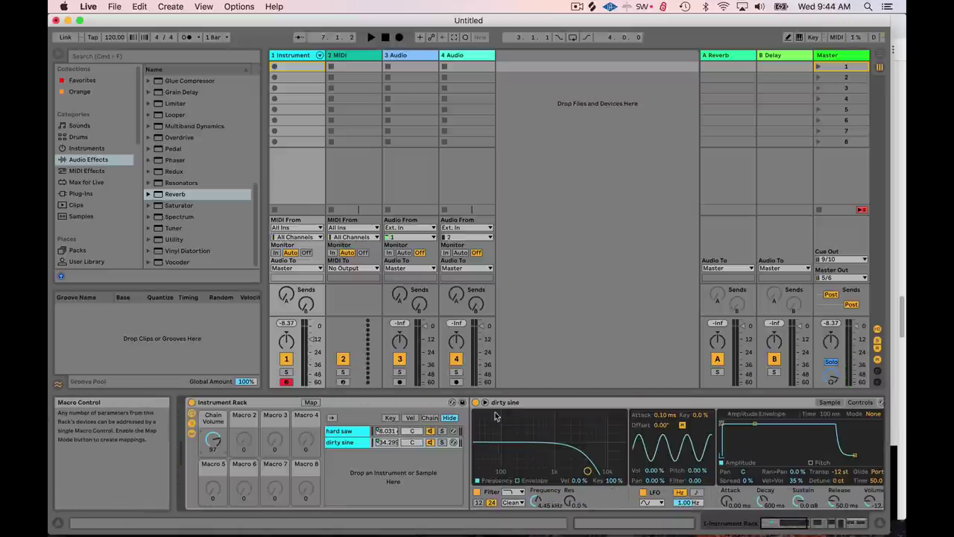
{"action": "left_click", "coordinate": [340, 431]}
Group the Instrument Rack and all audio effects through the Reverb into a new outer Instrument Rack.
{"action": "left_click", "coordinate": [232, 403]}
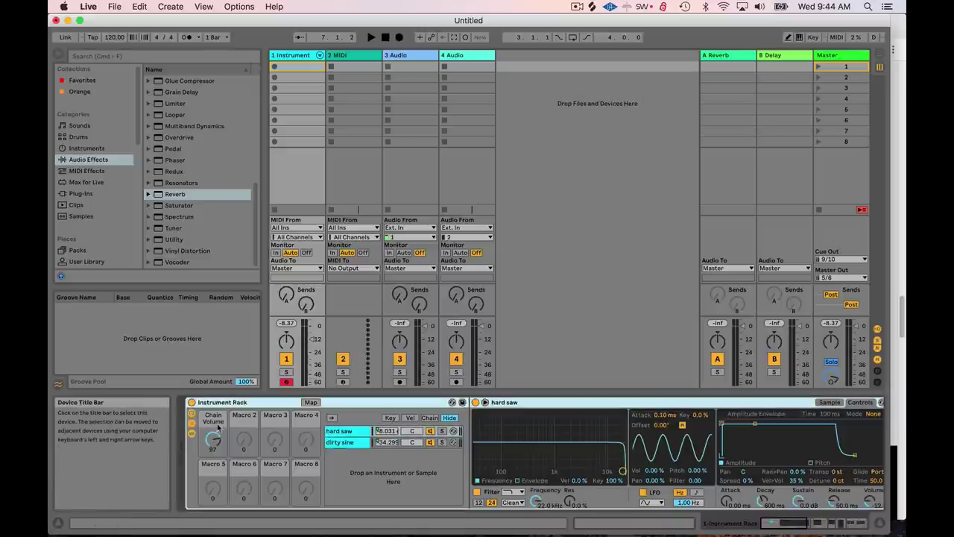
{"action": "left_click", "coordinate": [878, 525]}
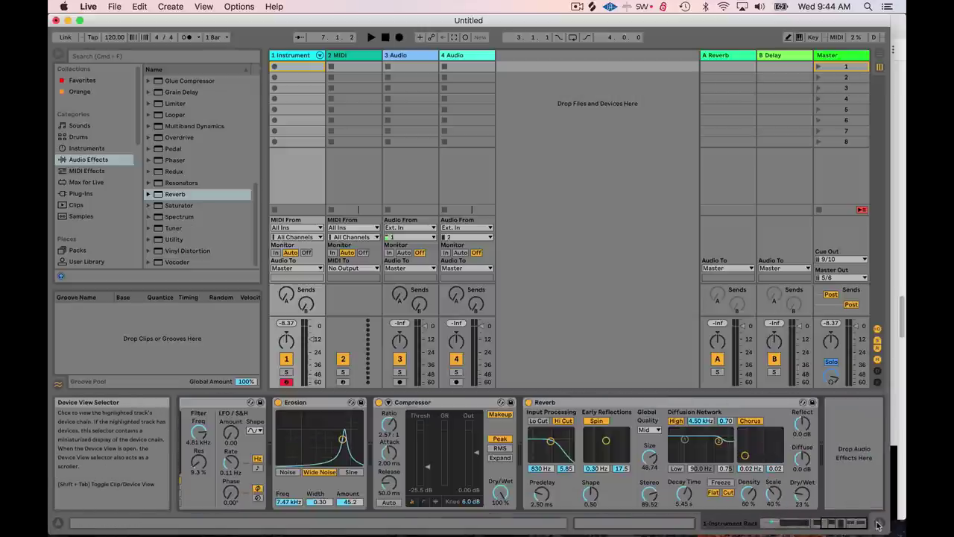
{"action": "left_click", "coordinate": [768, 524]}
{"action": "left_click", "coordinate": [878, 524]}
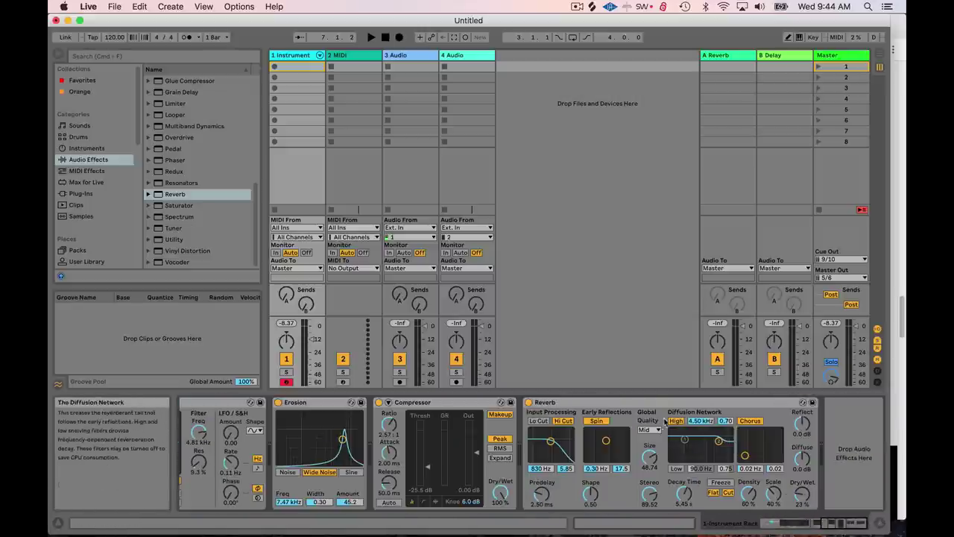
{"action": "left_click", "coordinate": [646, 404]}
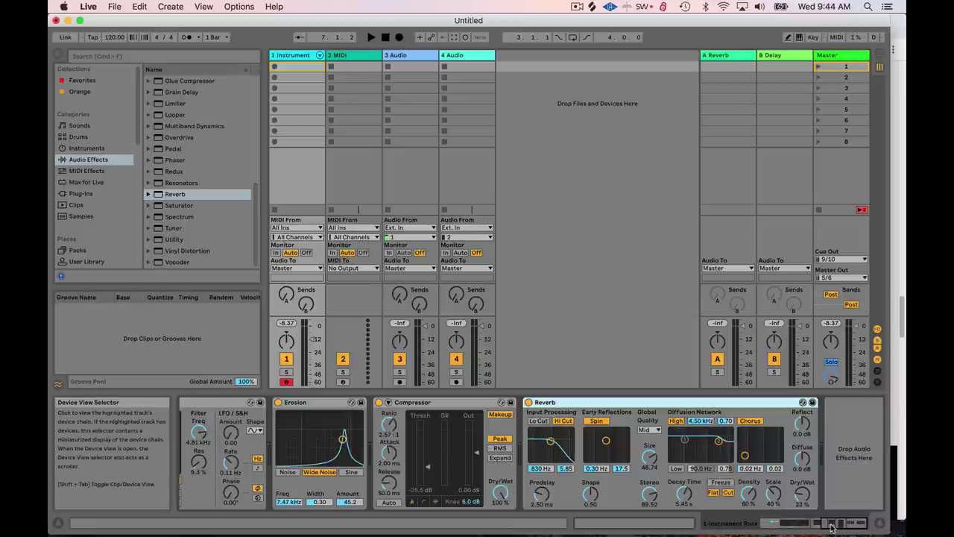
{"action": "left_click_drag", "start_coordinate": [832, 528], "coordinate": [768, 526]}
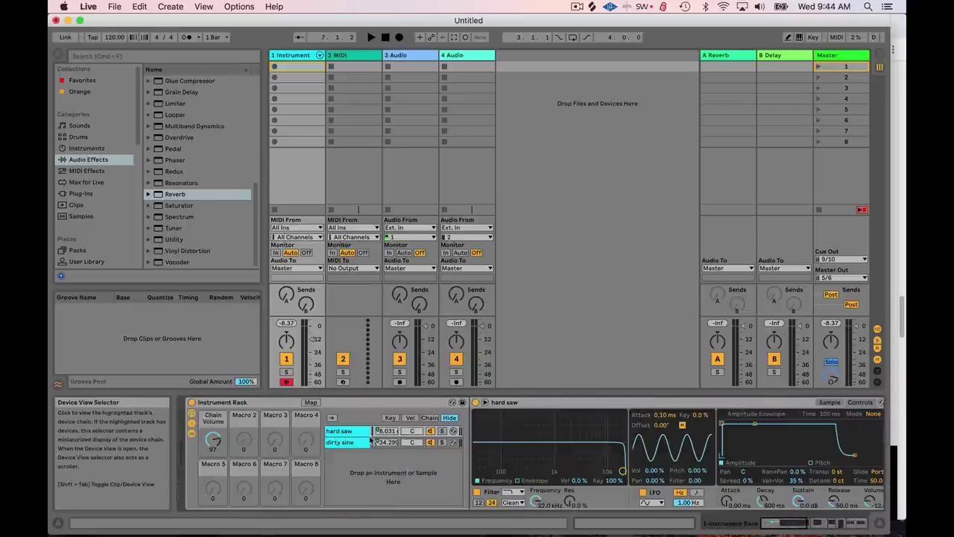
{"action": "left_click", "coordinate": [237, 404]}
{"action": "left_click_drag", "start_coordinate": [786, 524], "coordinate": [859, 525]}
{"action": "left_click", "coordinate": [247, 402], "text": "shift"}
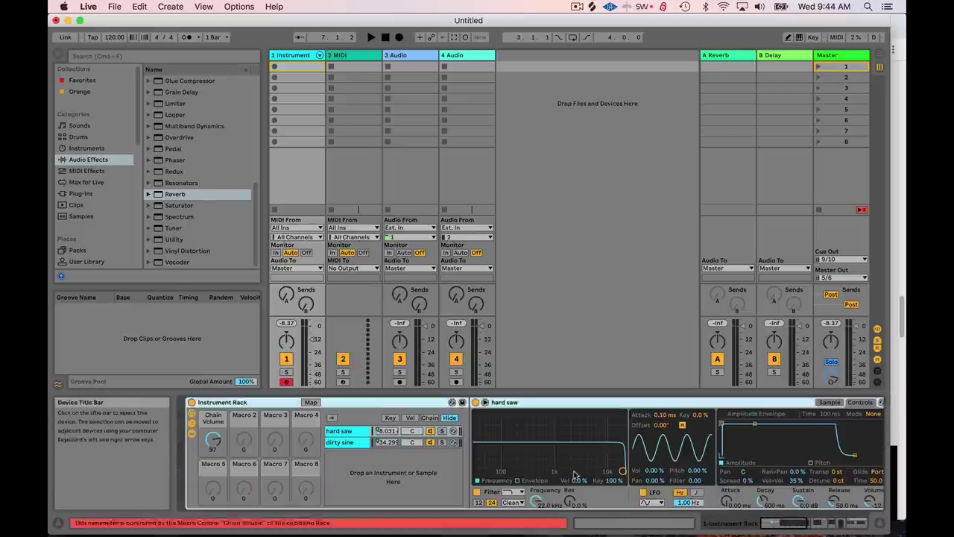
{"action": "left_click_drag", "start_coordinate": [781, 523], "coordinate": [734, 523]}
{"action": "left_click", "coordinate": [735, 523]}
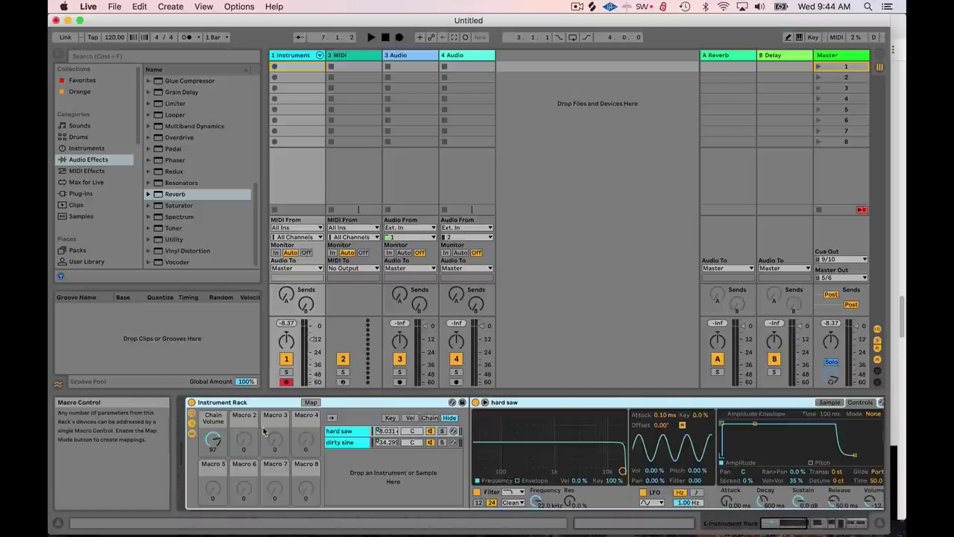
{"action": "right_click", "coordinate": [249, 404]}
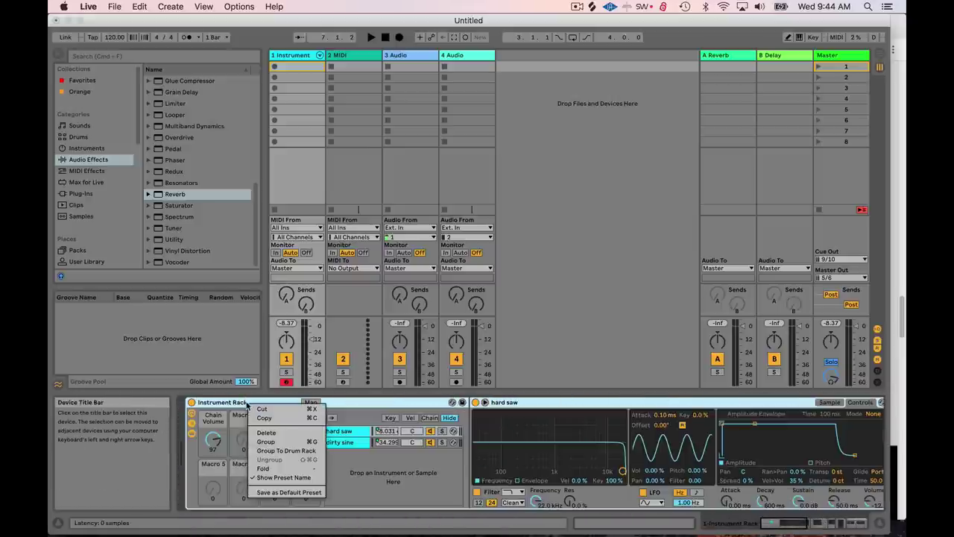
{"action": "left_click", "coordinate": [264, 442]}
Show the outer rack's macro controls, map the inner rack's Chain Volume macro to Macro 1 and set it to 68.
{"action": "left_click", "coordinate": [190, 418]}
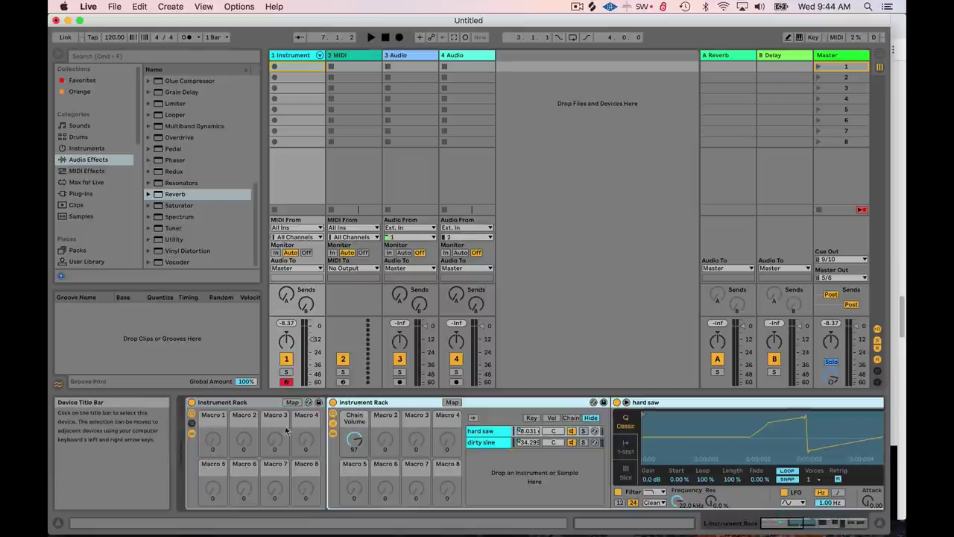
{"action": "left_click", "coordinate": [236, 403]}
{"action": "mouse_move", "coordinate": [789, 525]}
{"action": "left_mouse_down"}
{"action": "mouse_move", "coordinate": [856, 522]}
{"action": "mouse_move", "coordinate": [780, 531]}
{"action": "left_mouse_up"}
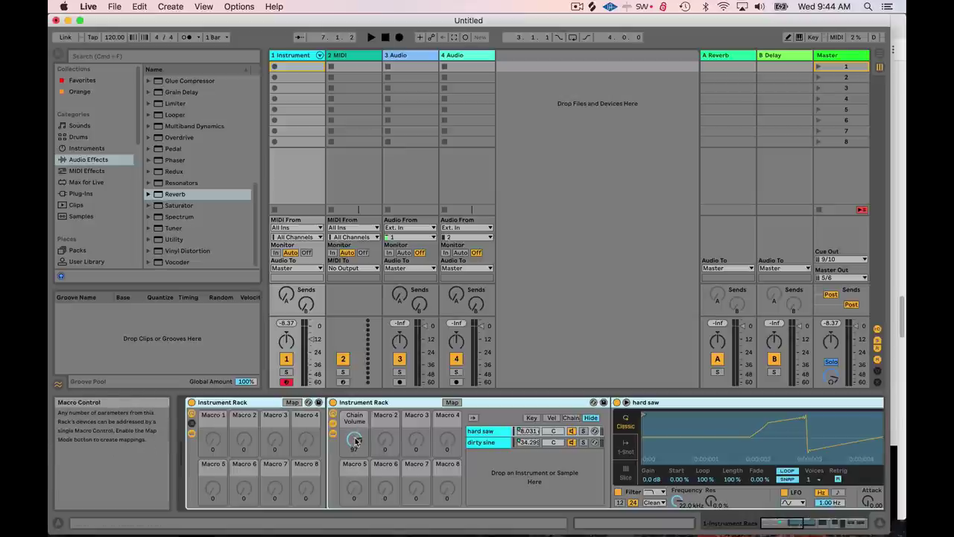
{"action": "left_click", "coordinate": [290, 403]}
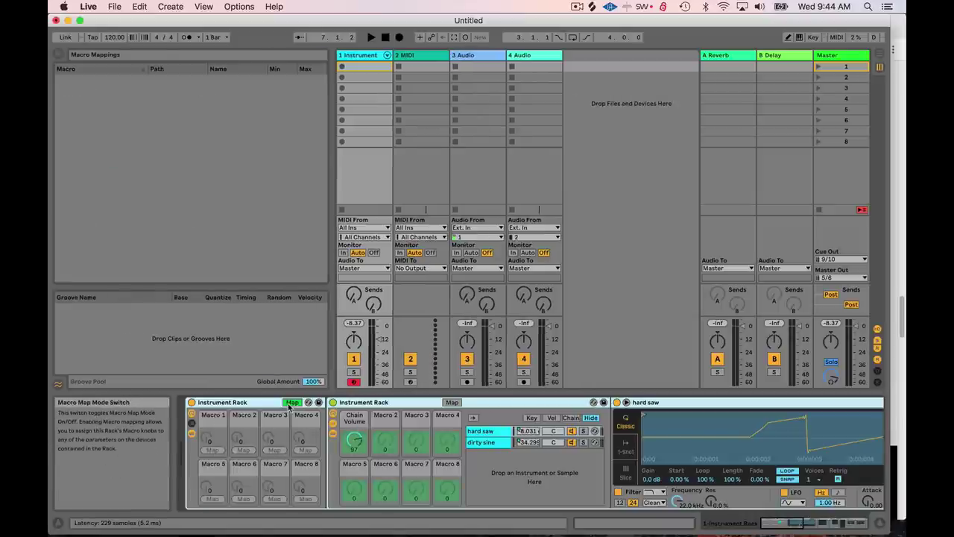
{"action": "left_click", "coordinate": [211, 450]}
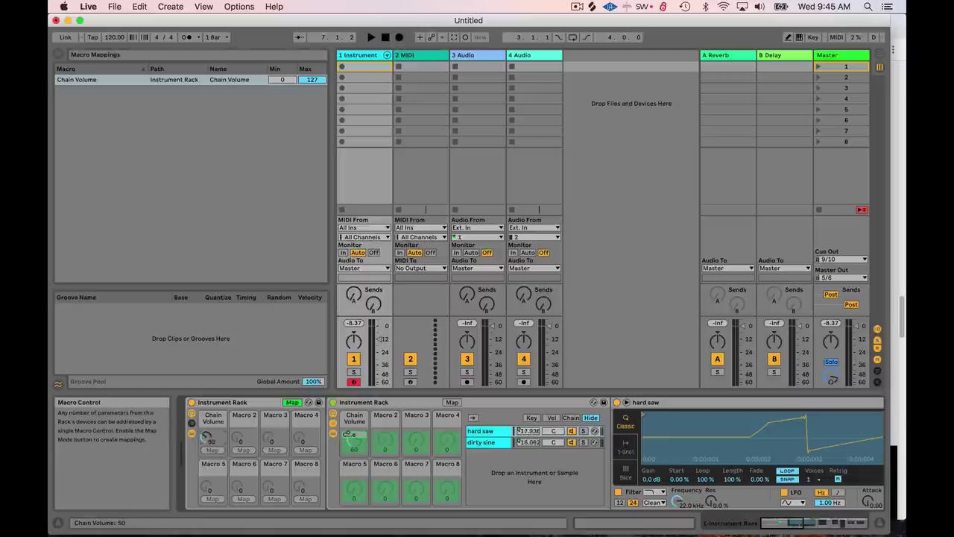
{"action": "left_click", "coordinate": [290, 402]}
{"action": "left_click", "coordinate": [290, 402]}
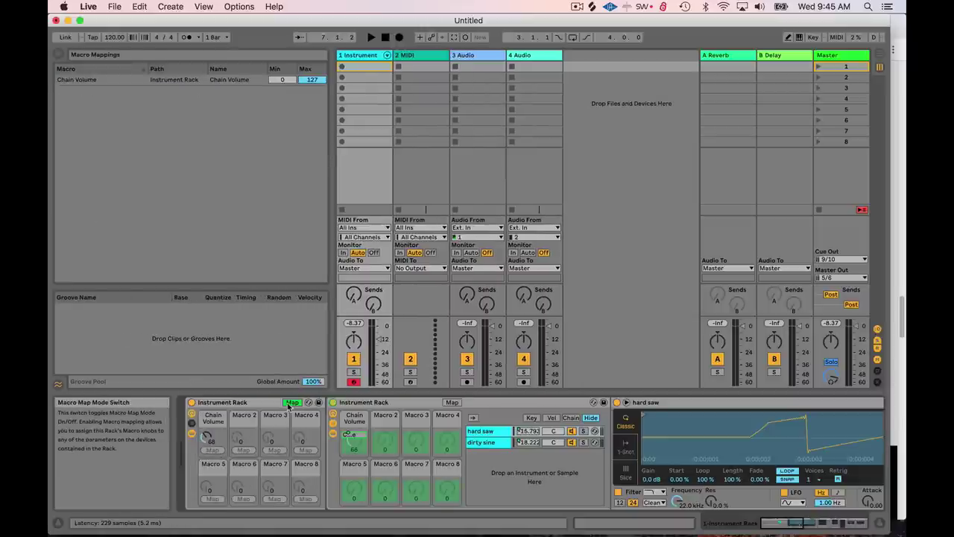
{"action": "left_click", "coordinate": [290, 402]}
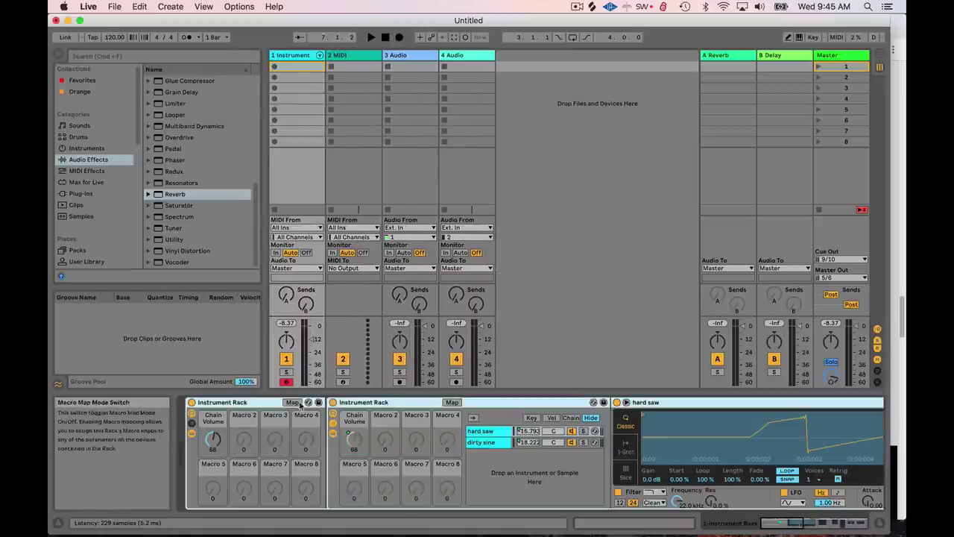
Map the Reverb's Dry/Wet to Macro 4 of the outer Instrument Rack.
{"action": "left_click", "coordinate": [349, 404]}
{"action": "left_click", "coordinate": [349, 405]}
{"action": "left_click", "coordinate": [270, 403]}
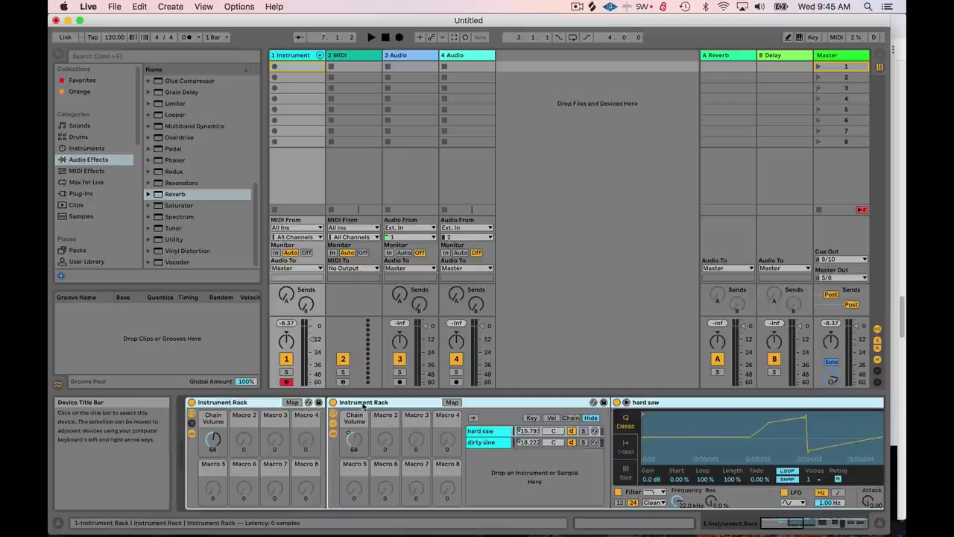
{"action": "left_click", "coordinate": [363, 403]}
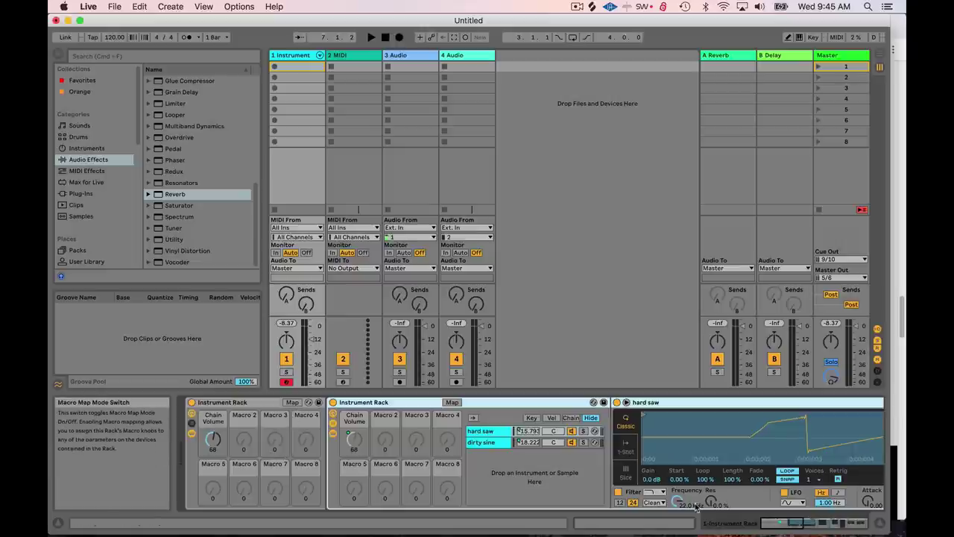
{"action": "left_click", "coordinate": [290, 403]}
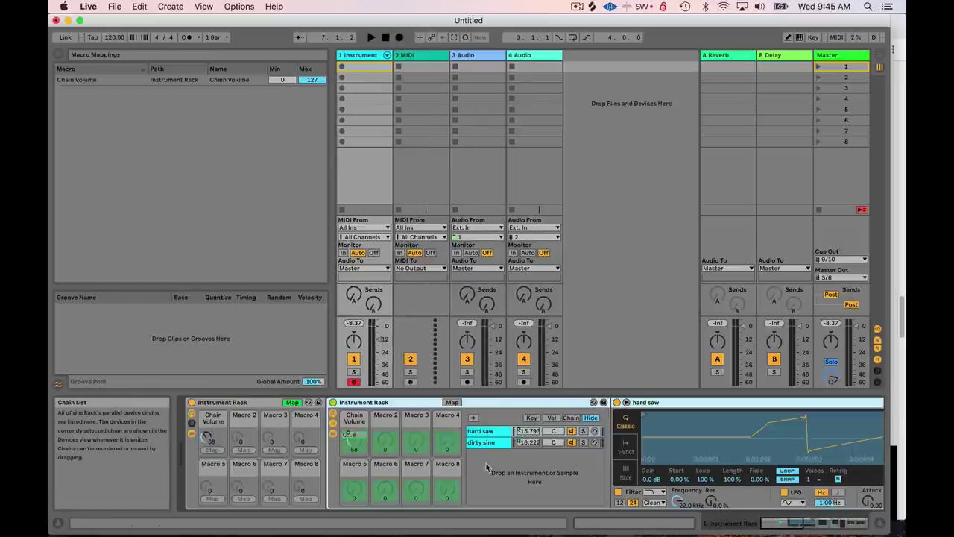
{"action": "left_click", "coordinate": [785, 527]}
{"action": "left_click_drag", "start_coordinate": [785, 526], "coordinate": [653, 525]}
{"action": "left_click", "coordinate": [305, 450]}
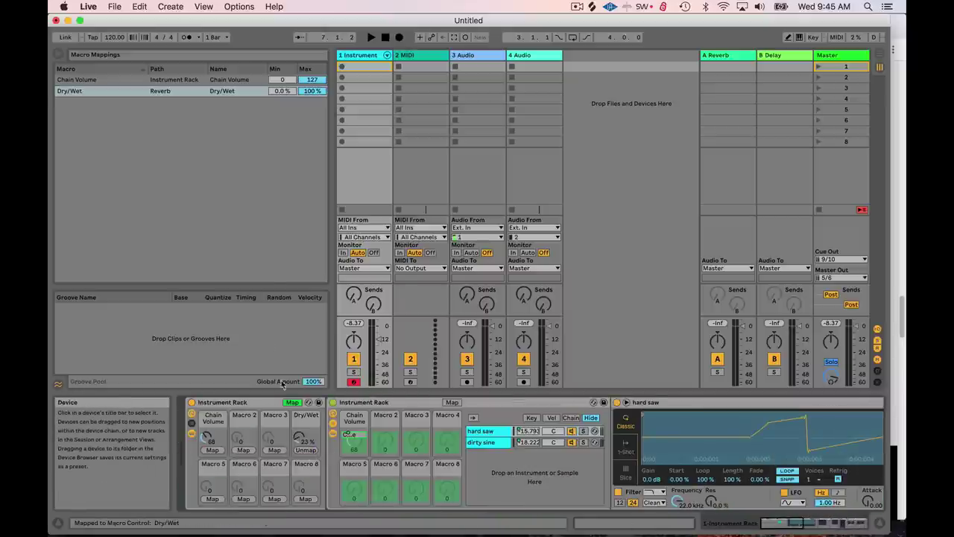
Map the Auto Filter's Frequency to Macro 2 of the outer Instrument Rack.
{"action": "left_click", "coordinate": [869, 525]}
{"action": "left_click_drag", "start_coordinate": [870, 525], "coordinate": [698, 521]}
{"action": "left_click", "coordinate": [243, 450]}
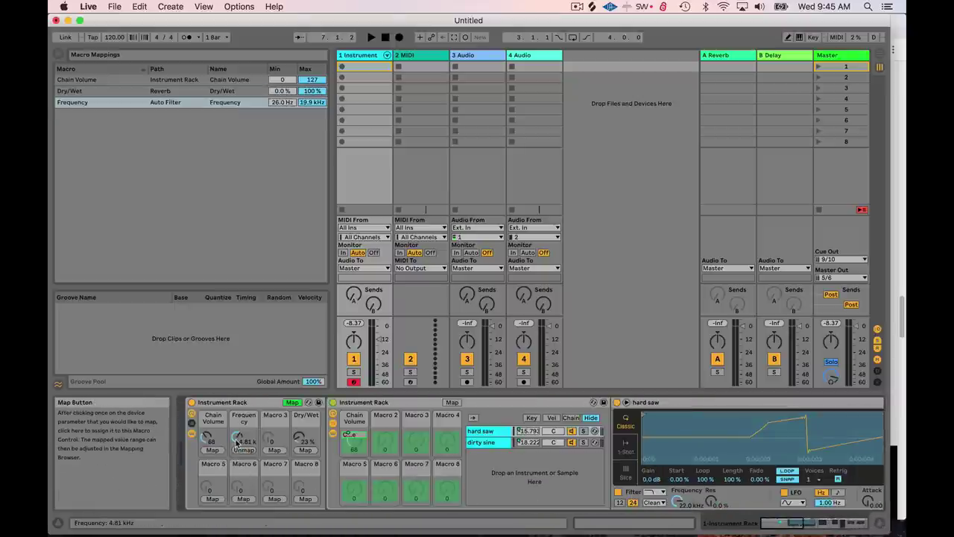
Map Erosion's Amount to Macro 3 of the outer Instrument Rack and leave macro mapping.
{"action": "left_click_drag", "start_coordinate": [813, 523], "coordinate": [701, 527]}
{"action": "left_click", "coordinate": [274, 451]}
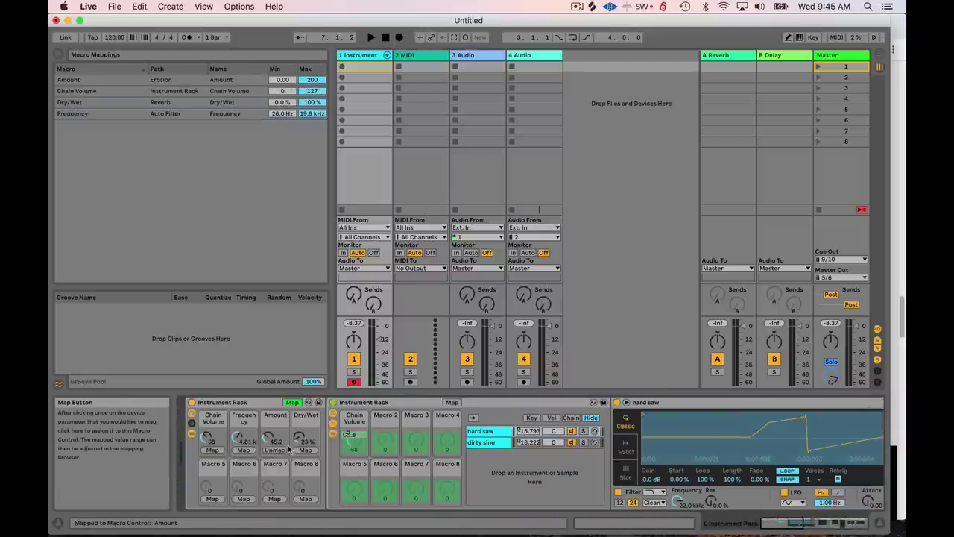
{"action": "left_click", "coordinate": [291, 404]}
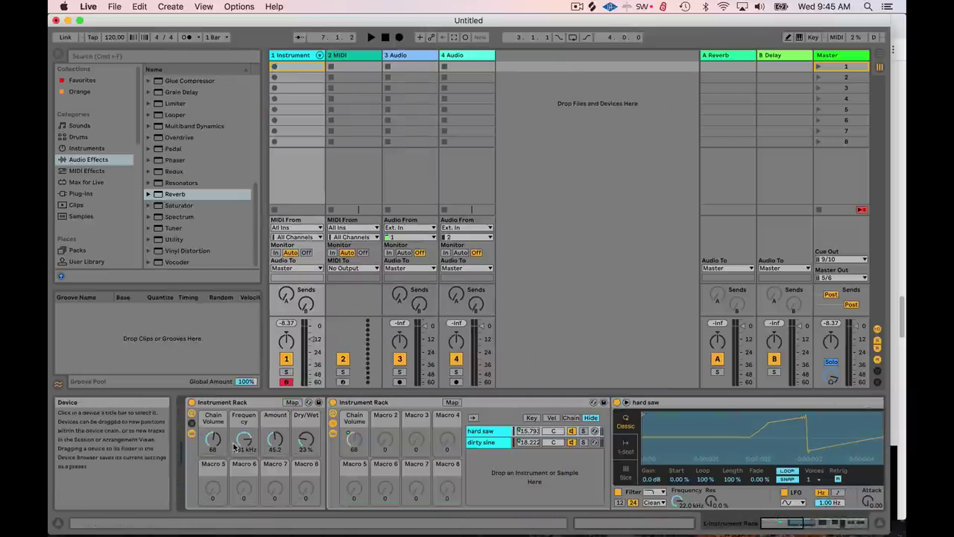
Hide the outer rack's devices and set its macros to Chain Volume 95, Frequency 1.70 kHz, Amount 137 and Dry/Wet 62%.
{"action": "left_click", "coordinate": [192, 435]}
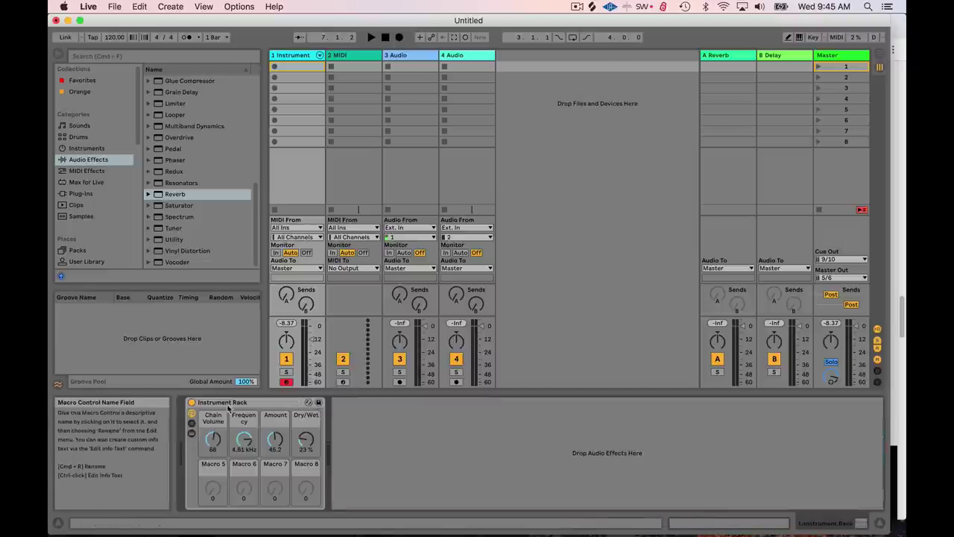
{"action": "left_click_drag", "start_coordinate": [202, 448], "coordinate": [202, 474]}
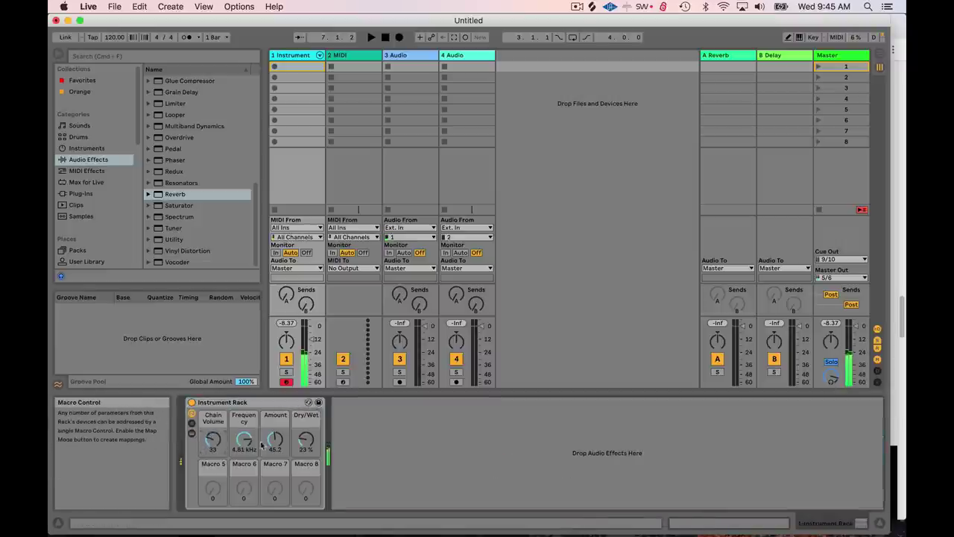
{"action": "left_click_drag", "start_coordinate": [264, 448], "coordinate": [264, 407]}
{"action": "left_click_drag", "start_coordinate": [292, 446], "coordinate": [292, 408]}
{"action": "left_click_drag", "start_coordinate": [261, 449], "coordinate": [260, 477]}
{"action": "left_click_drag", "start_coordinate": [213, 447], "coordinate": [244, 422]}
Show the outer rack's nested devices for review and hide them again.
{"action": "left_click", "coordinate": [278, 404]}
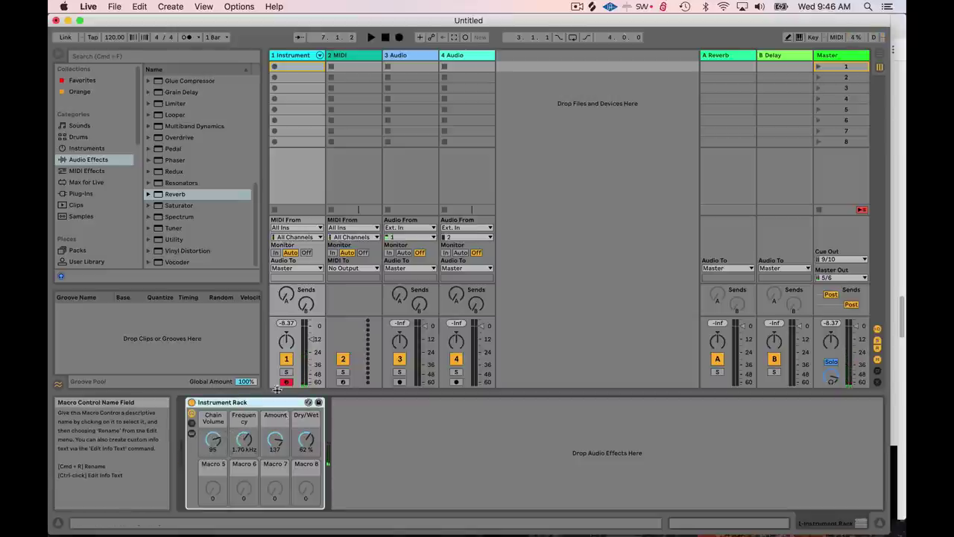
{"action": "left_click", "coordinate": [190, 432]}
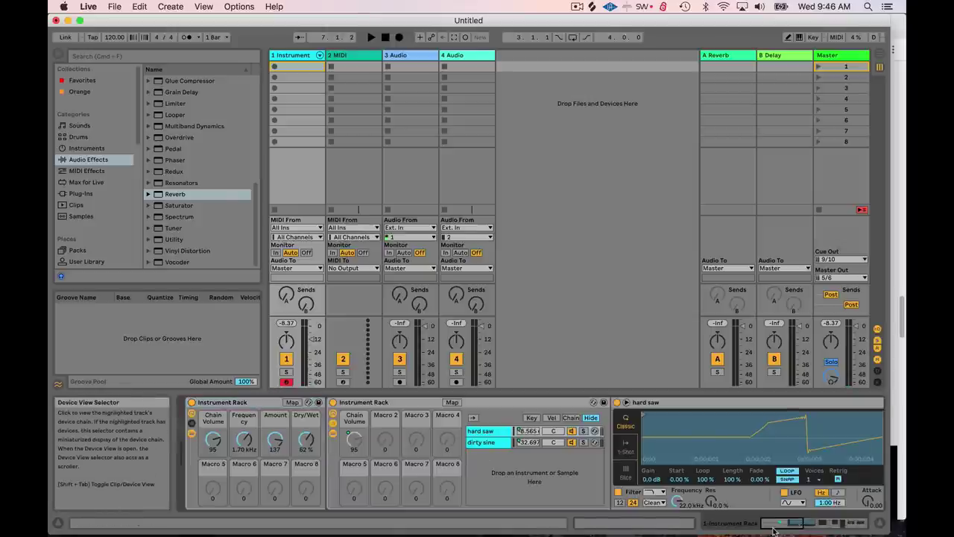
{"action": "mouse_move", "coordinate": [778, 525]}
{"action": "left_mouse_down"}
{"action": "mouse_move", "coordinate": [837, 522]}
{"action": "mouse_move", "coordinate": [771, 524]}
{"action": "left_mouse_up"}
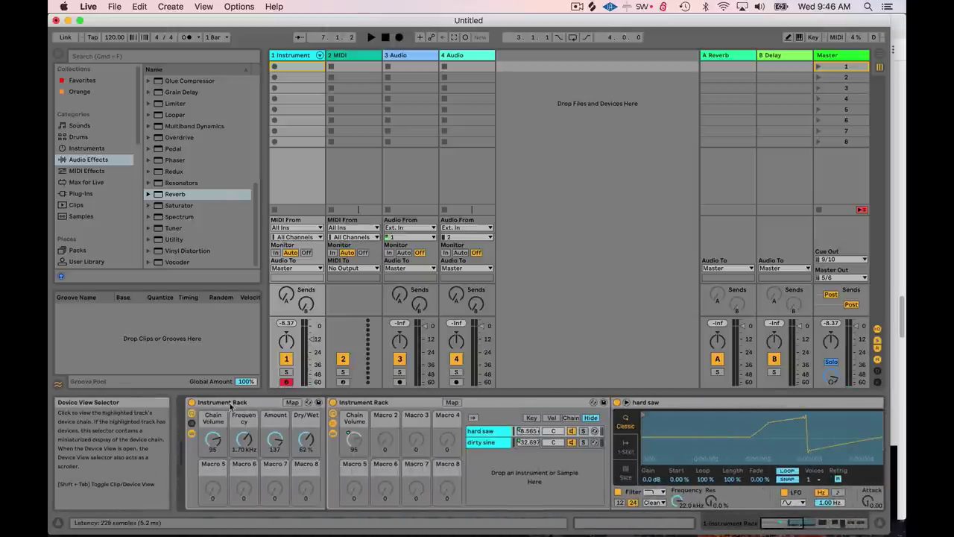
{"action": "left_click", "coordinate": [223, 403]}
{"action": "left_click", "coordinate": [191, 433]}
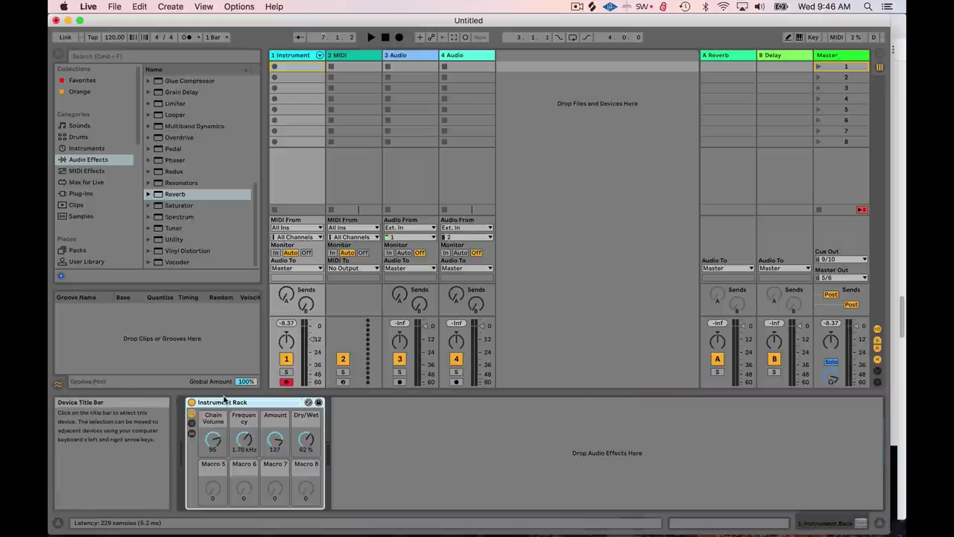